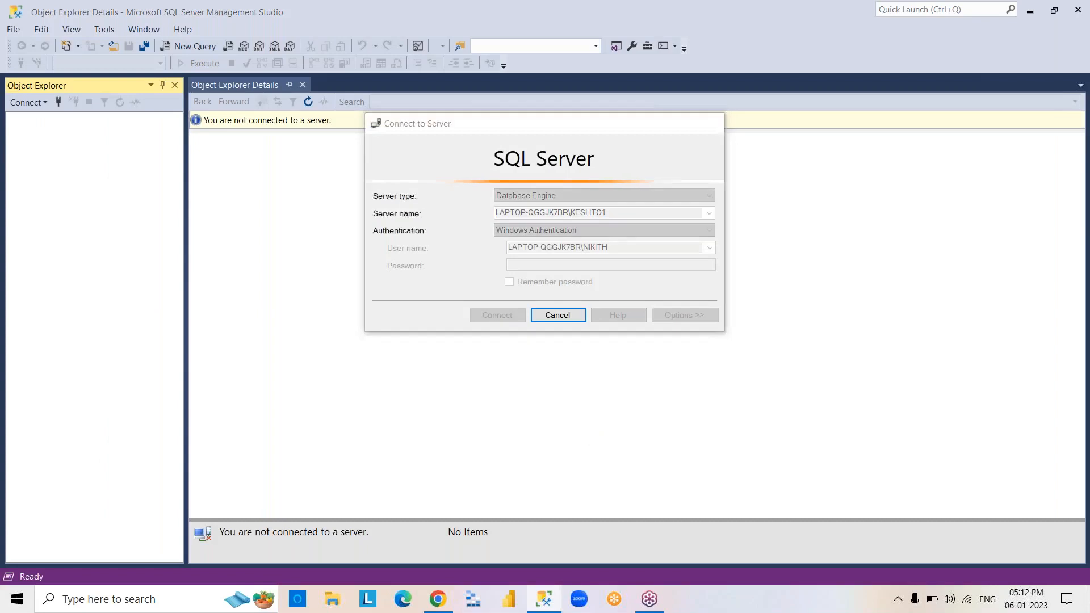
Switch to Power BI Desktop and open the recent report 5PM.pbix.
click(1030, 12)
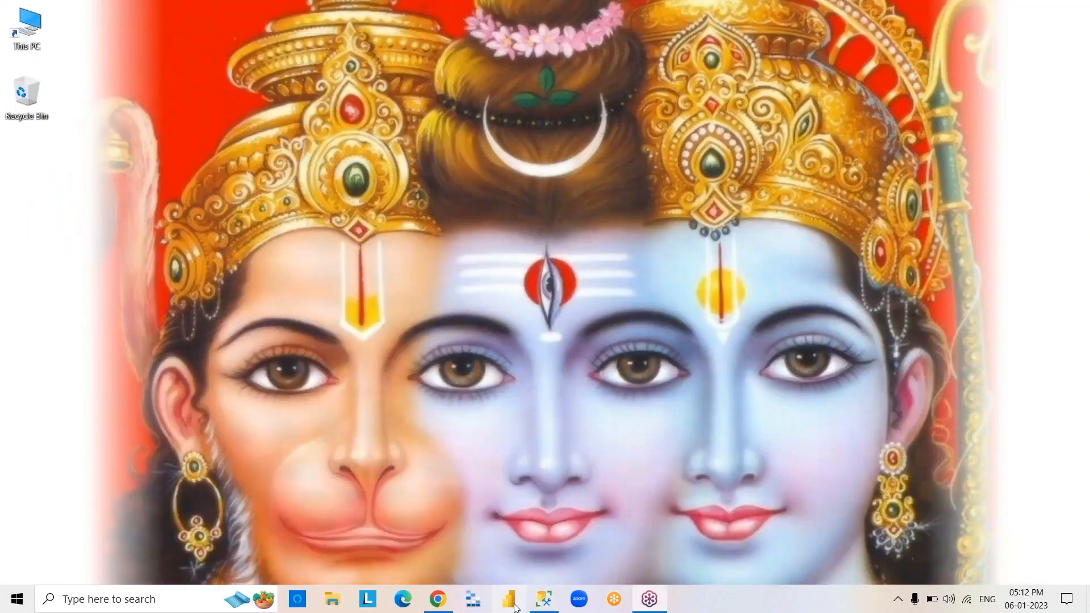
click(514, 607)
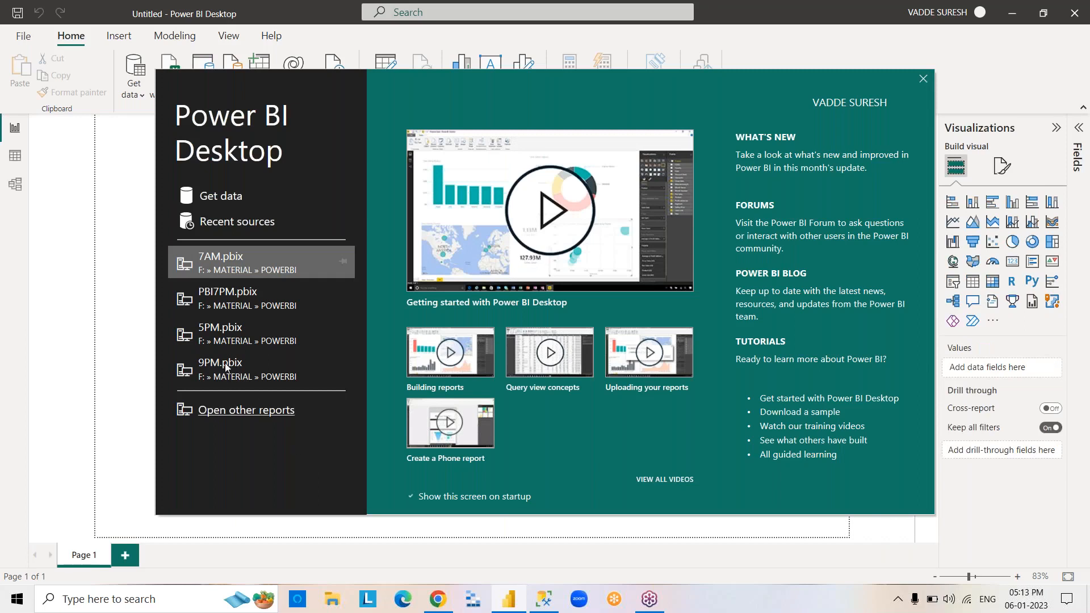
click(203, 338)
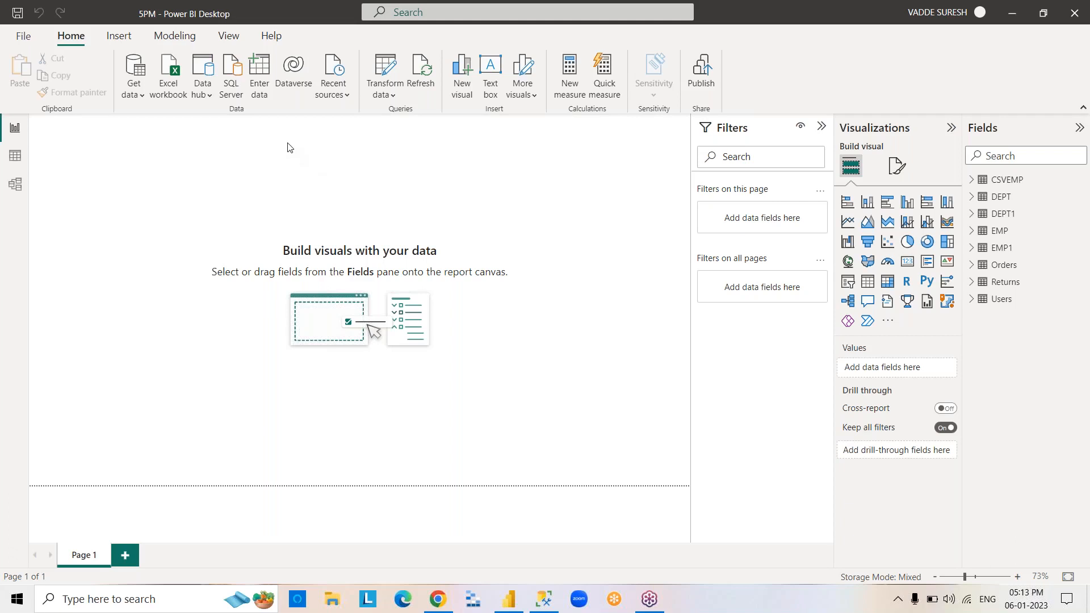
Start a manually entered table with the columns ID, ENAME and SAL.
click(265, 84)
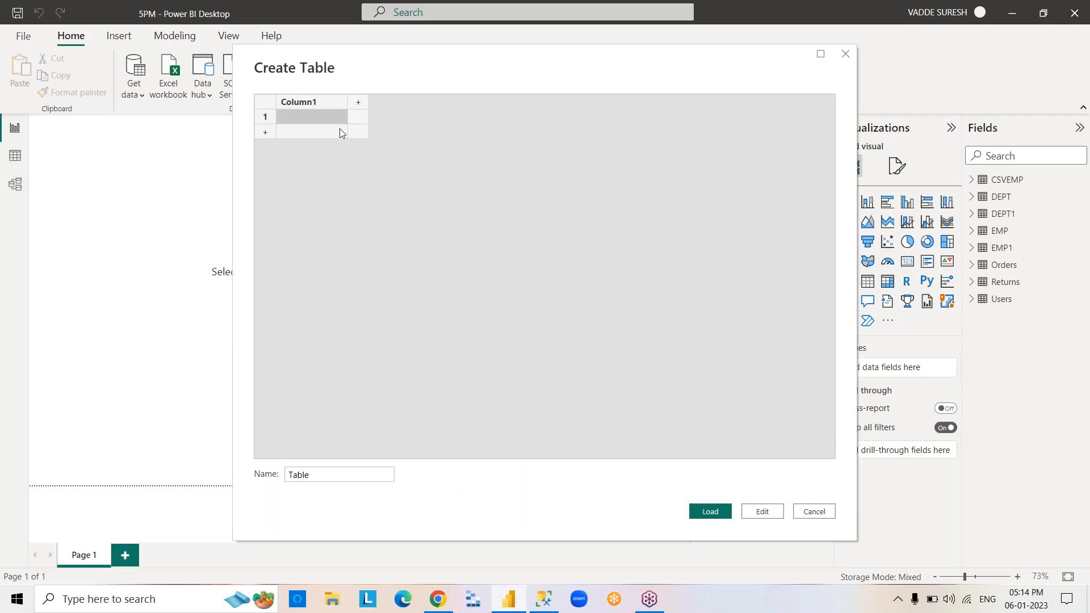
click(326, 101)
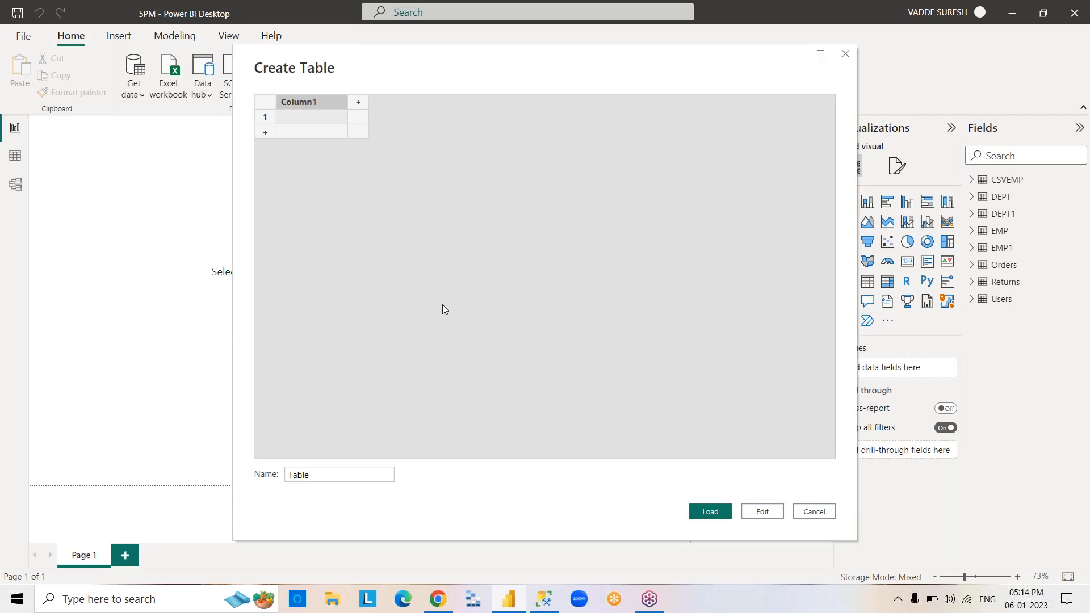
text(ID)
key(Tab)
text(ENAME)
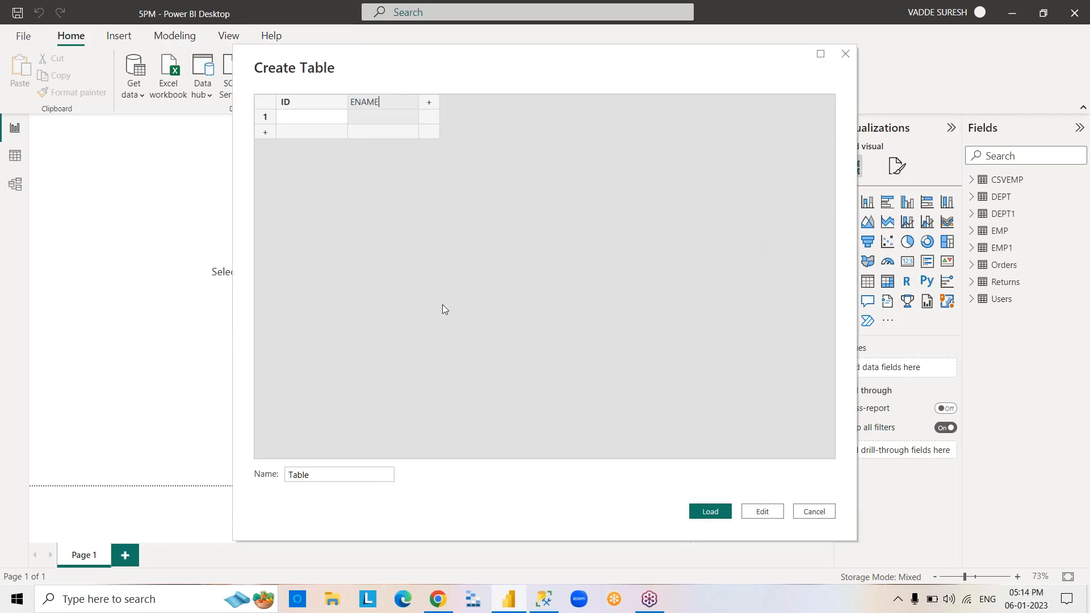
key(Tab)
text(SAL)
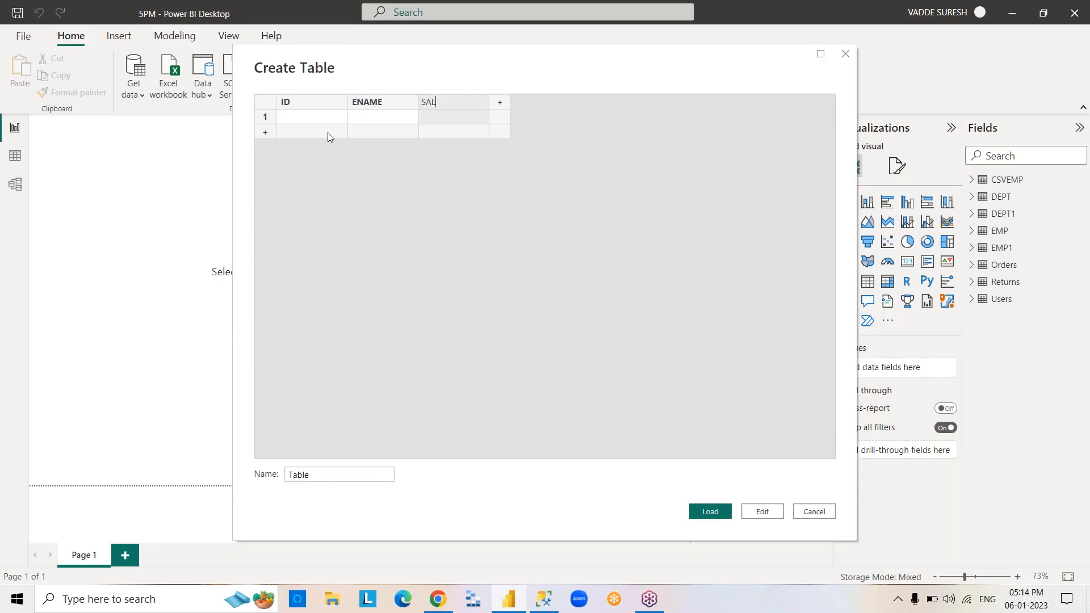
Fill the first row with ID 1, the employee's name and SAL 7000.
click(319, 116)
text(1)
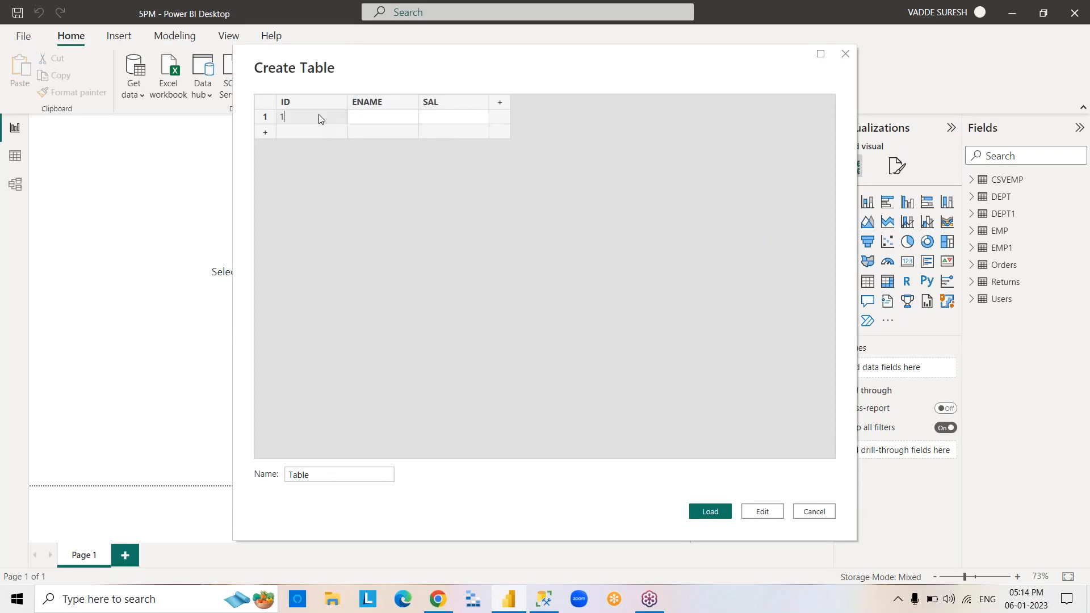
key(Tab)
text(SURESH)
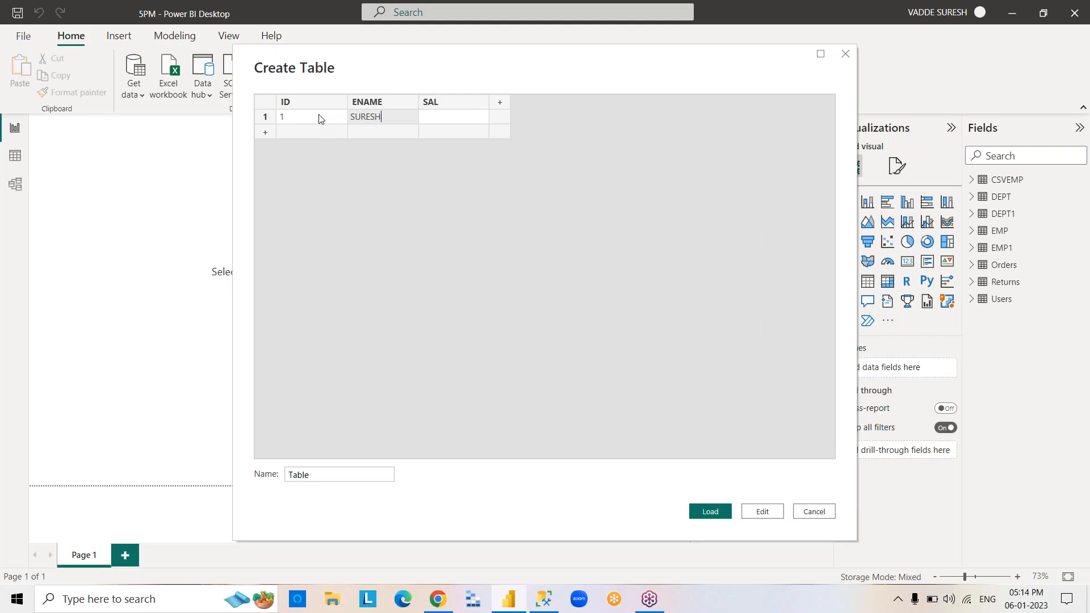
key(Tab)
text(7000)
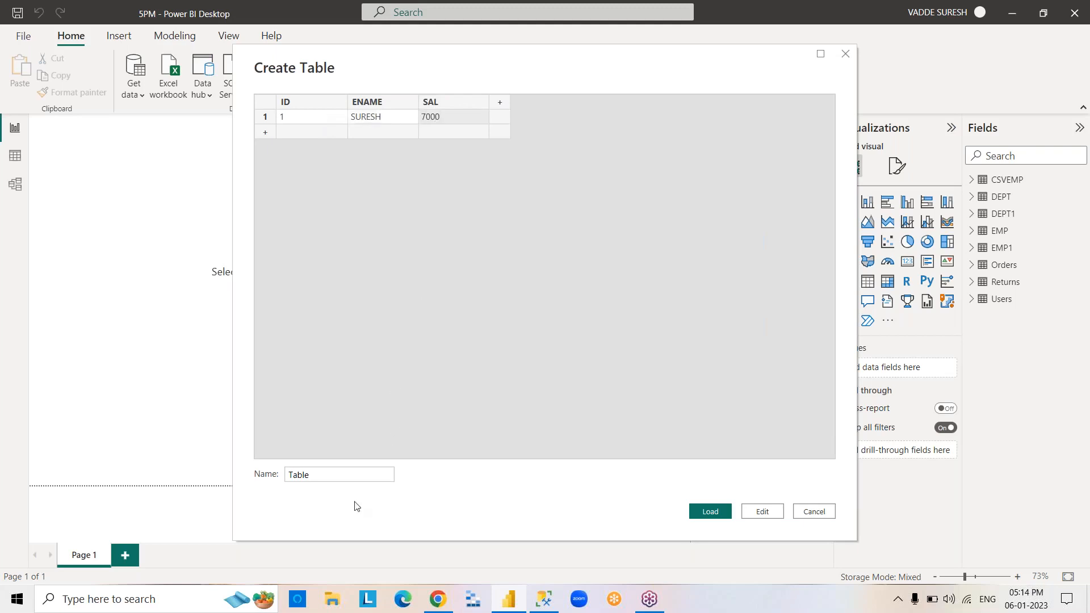
Name the new table EMP2 and load it into the report.
double_click(334, 476)
text(EMP2)
click(717, 513)
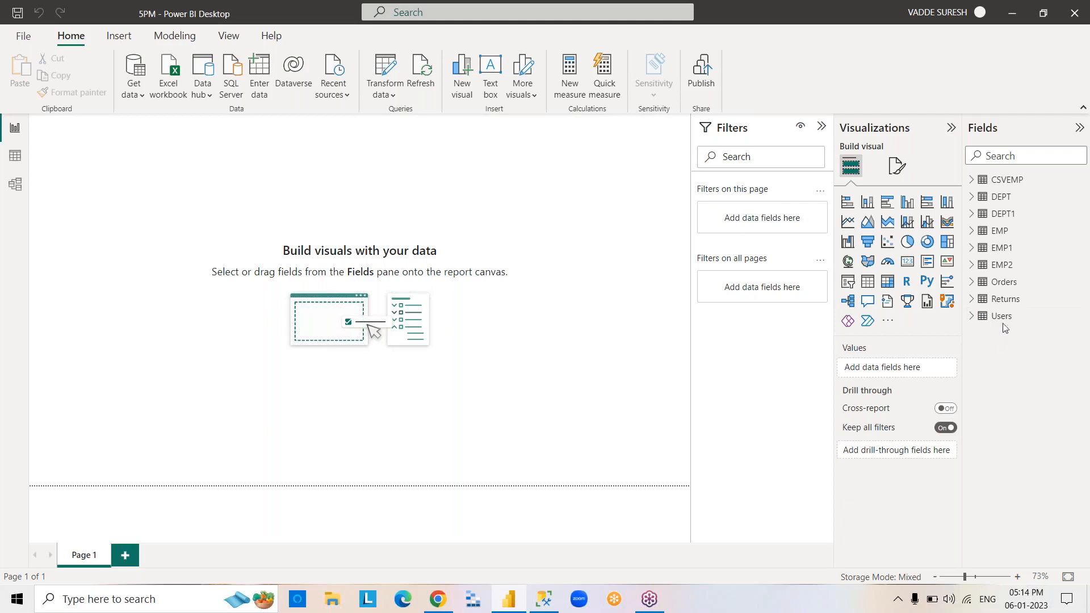
Display the rows of the EMP2 table in Data view.
click(1002, 267)
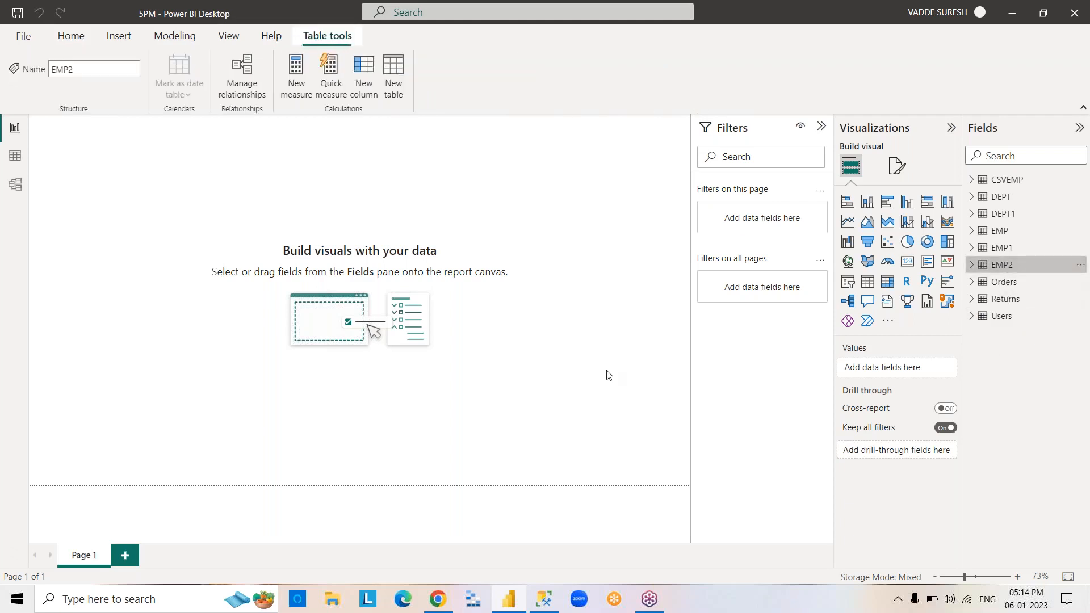
click(15, 159)
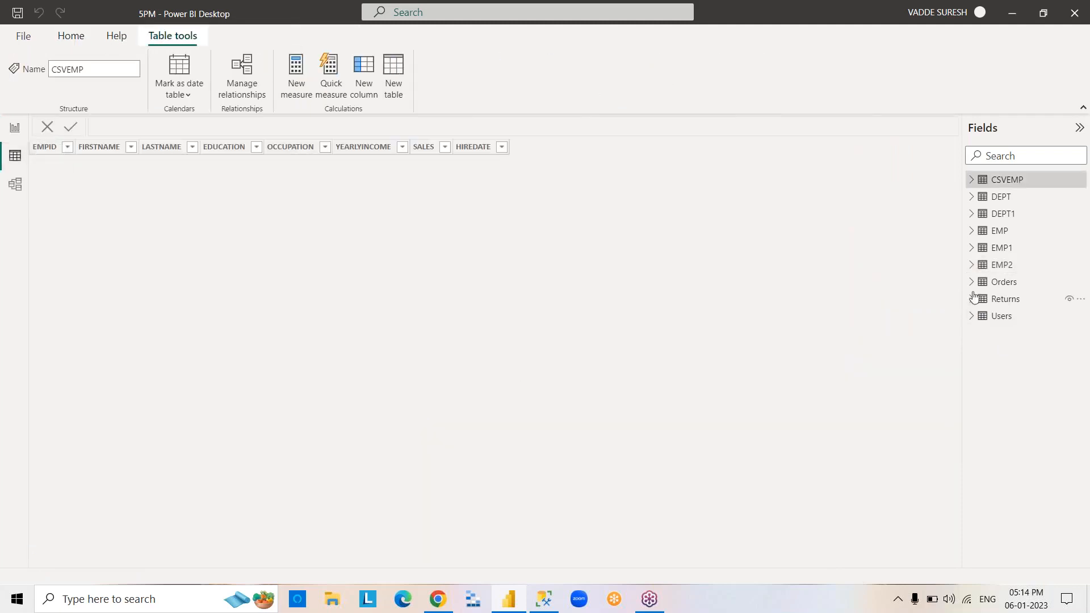
click(1002, 267)
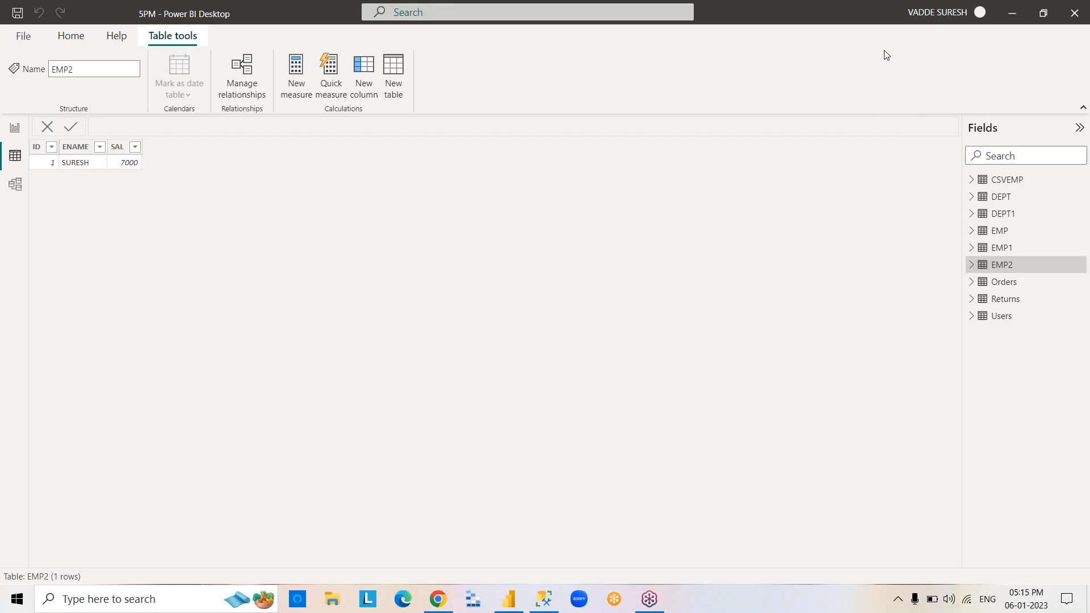
Switch to SQL Server Management Studio.
click(1013, 12)
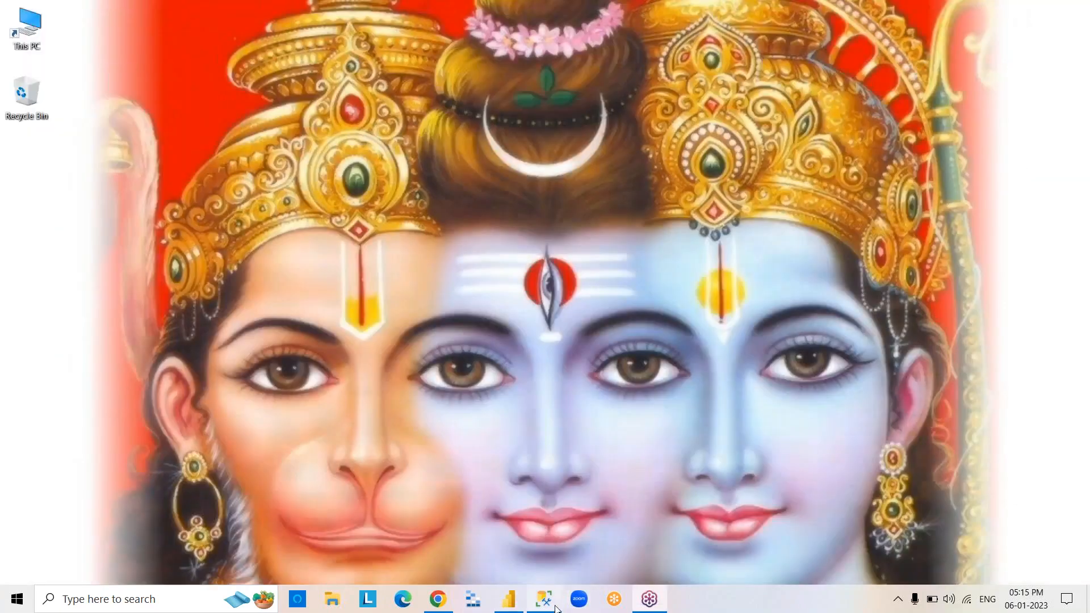
click(556, 606)
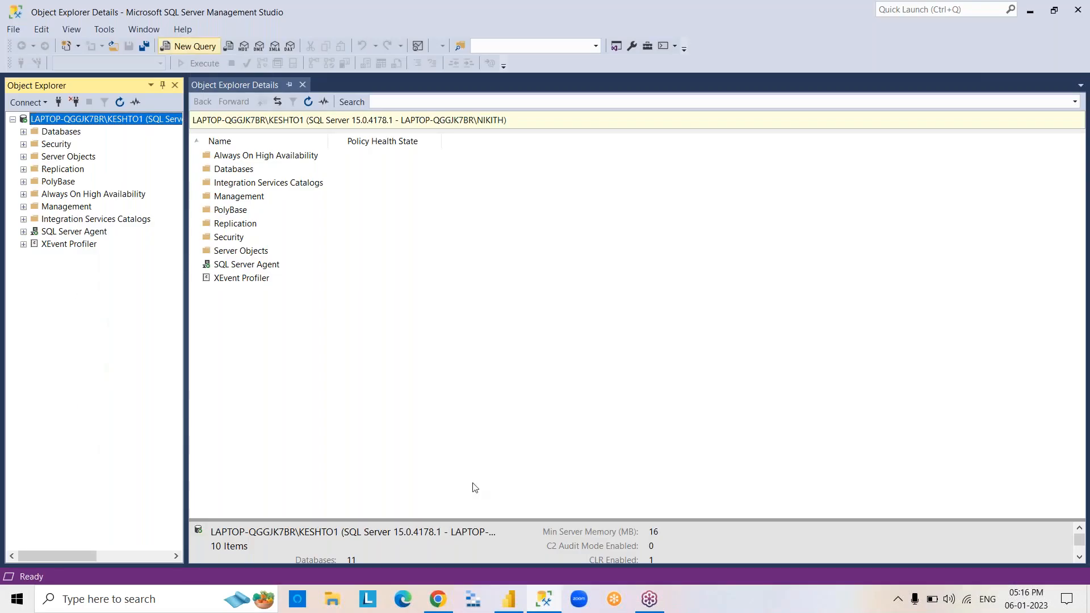
click(556, 606)
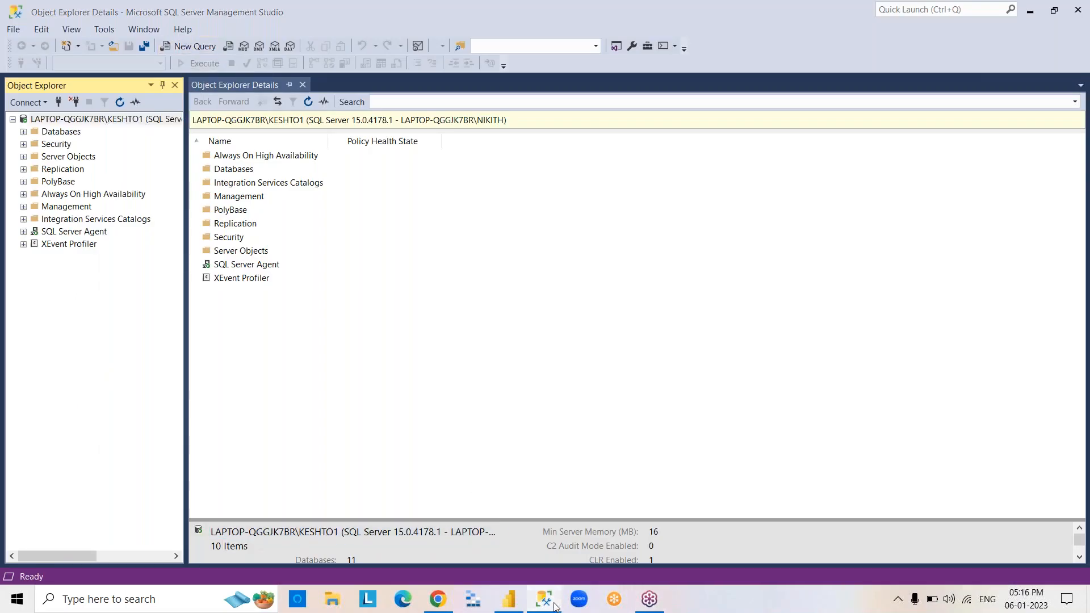
click(555, 606)
click(555, 606)
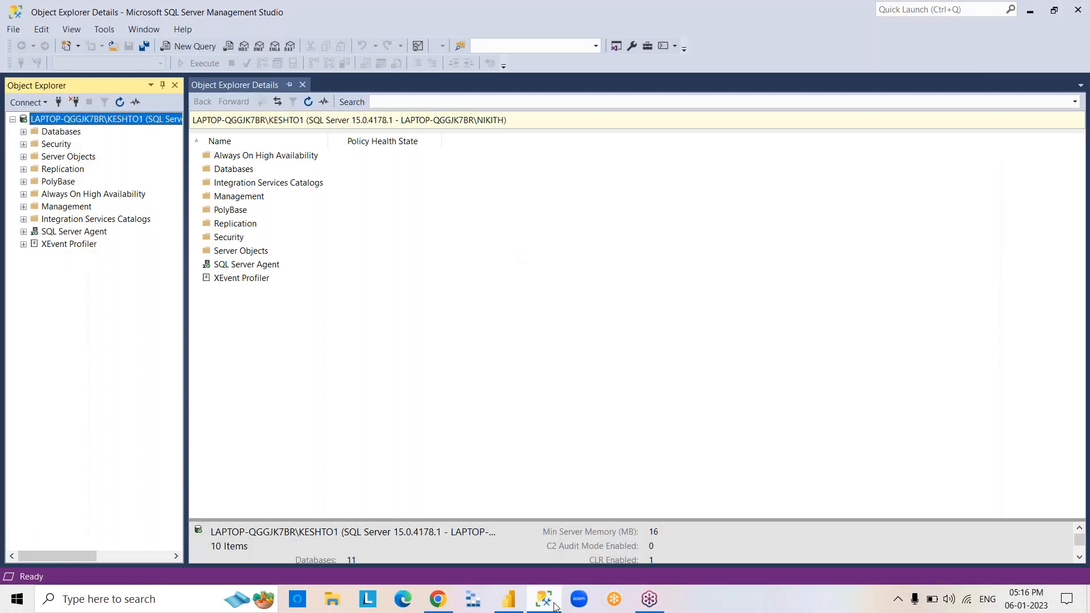
click(555, 606)
click(555, 607)
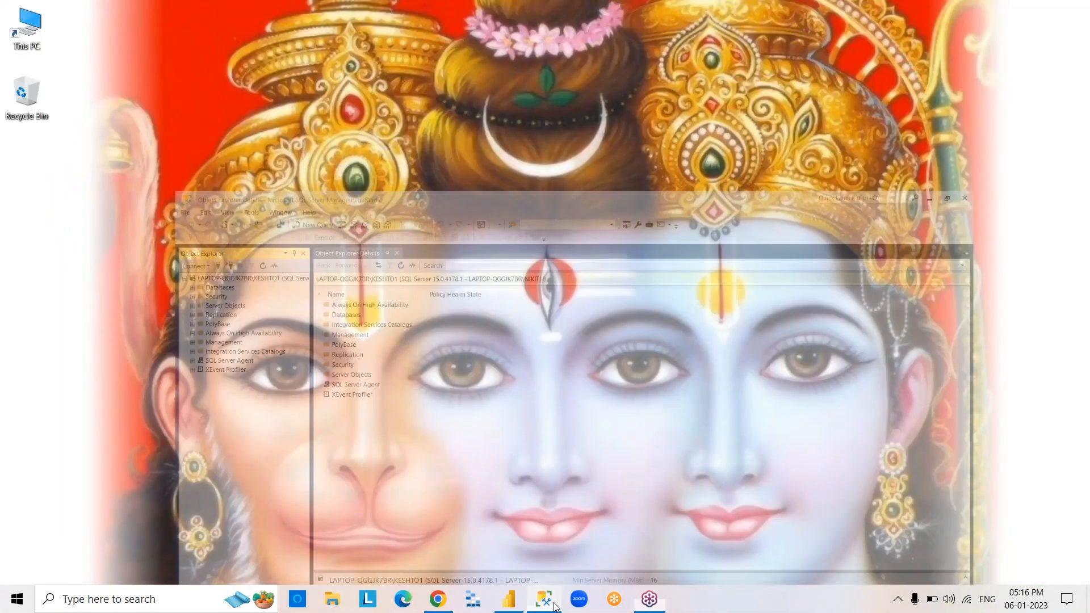
click(556, 607)
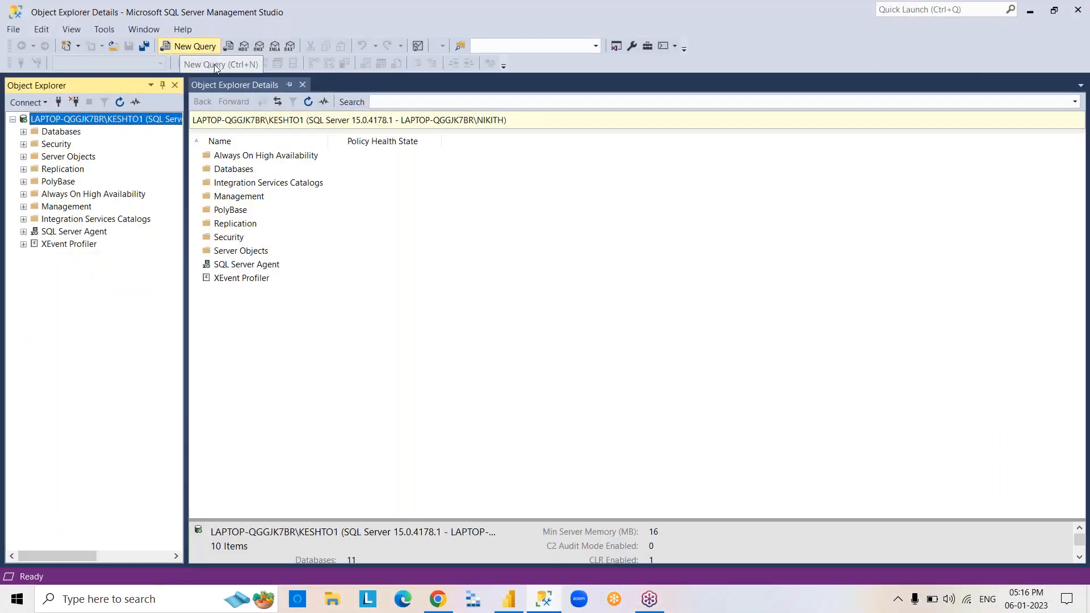
Create a new query, close the duplicate query window and set the active database to SURESHDB.
click(197, 47)
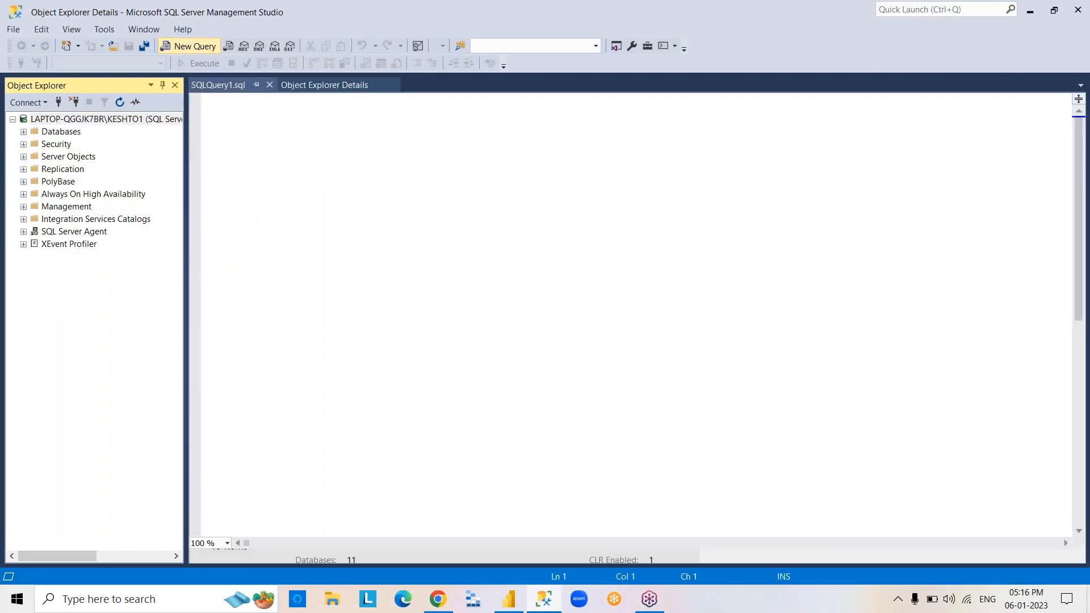
click(192, 47)
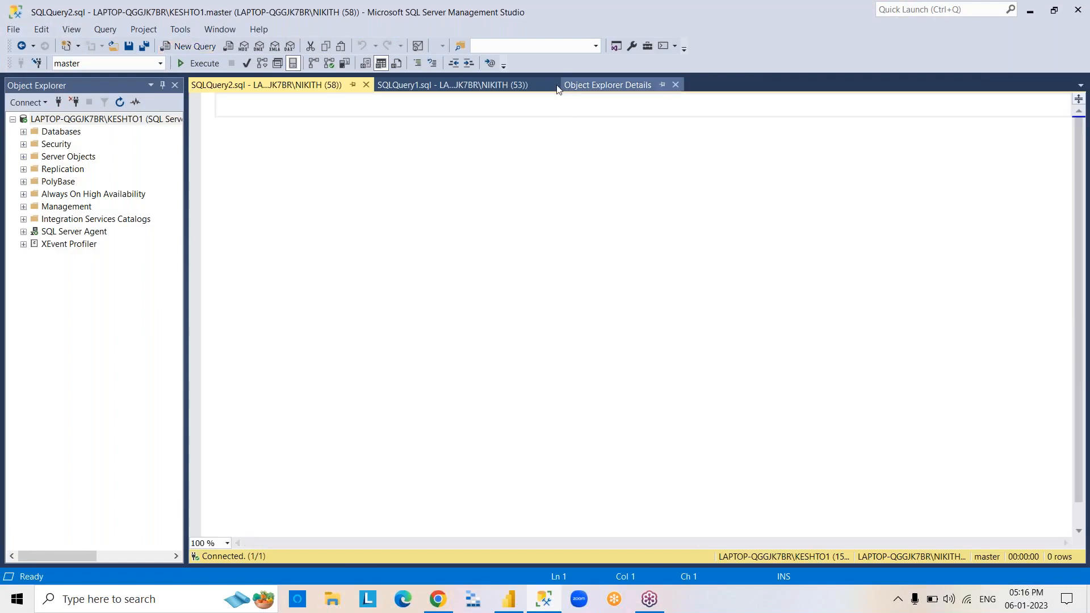
click(552, 85)
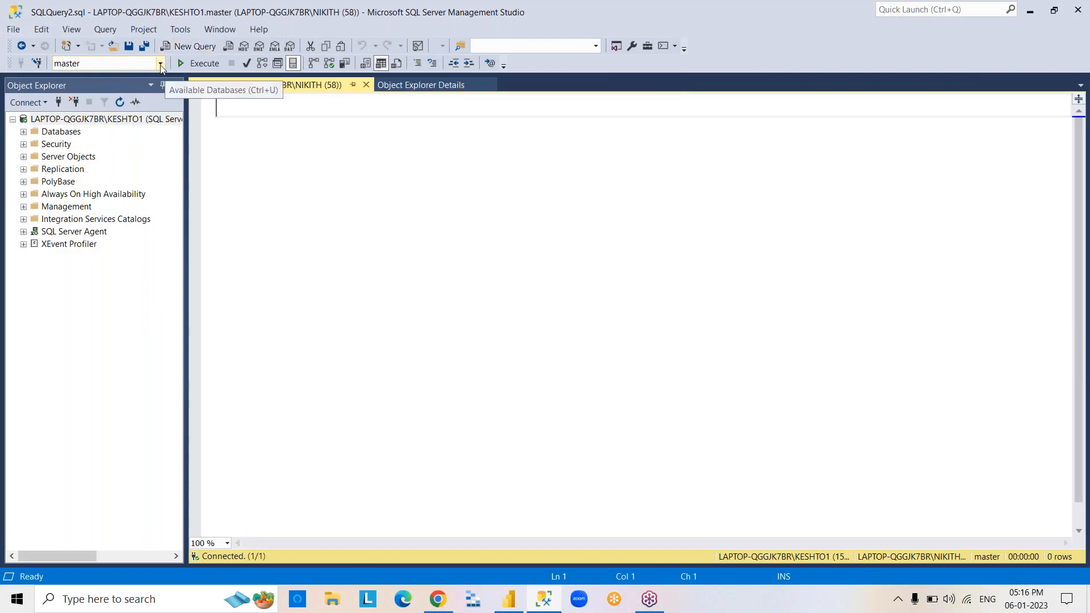
click(160, 63)
click(118, 199)
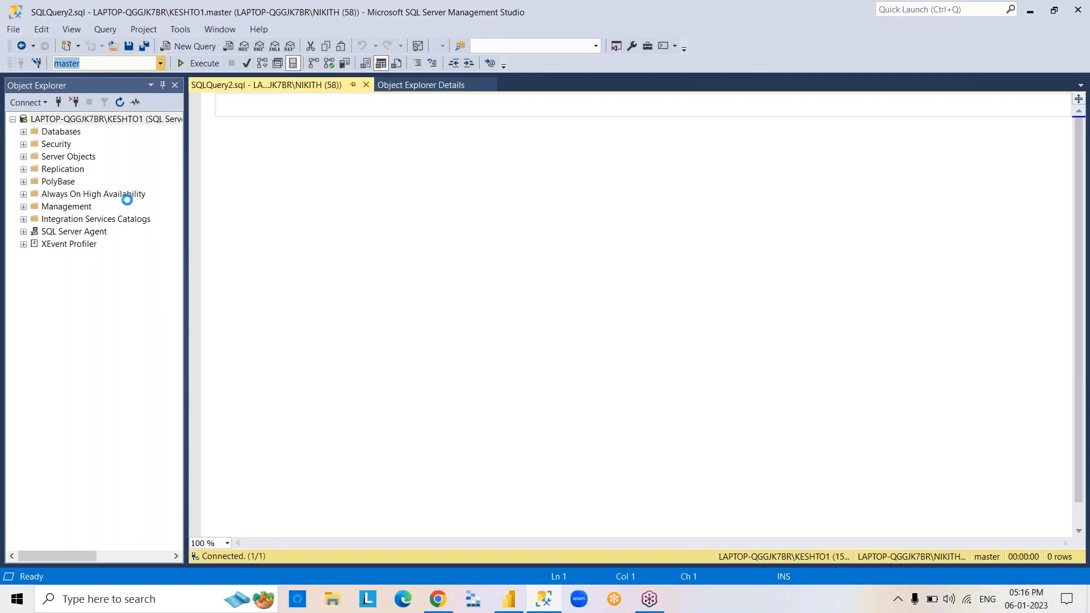
Write and execute the query SELECT*FROM EMP.
click(315, 219)
text(SELEC)
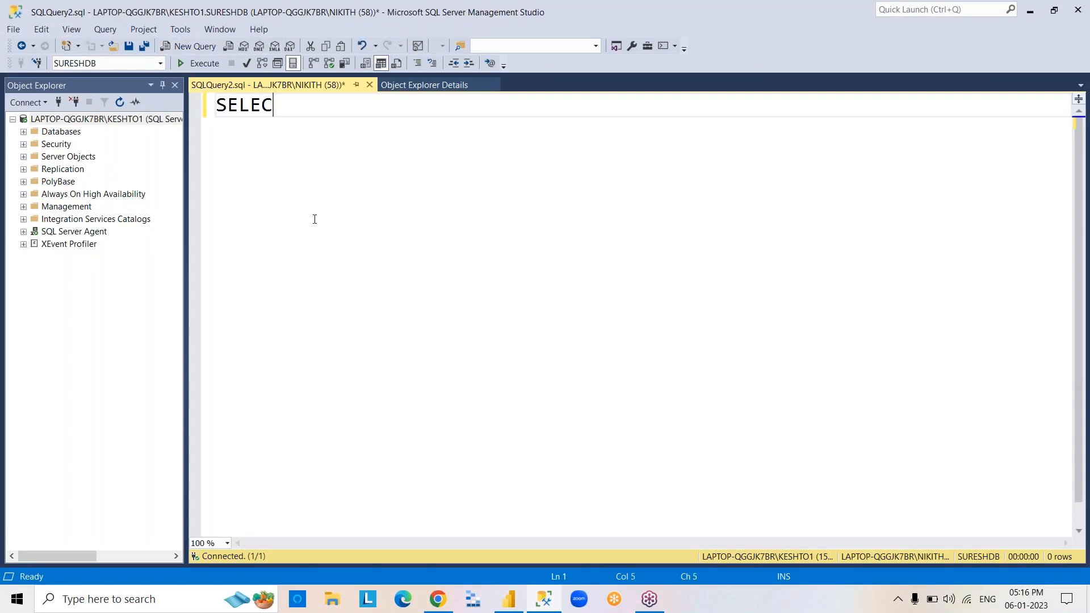
text(T*FROM EM)
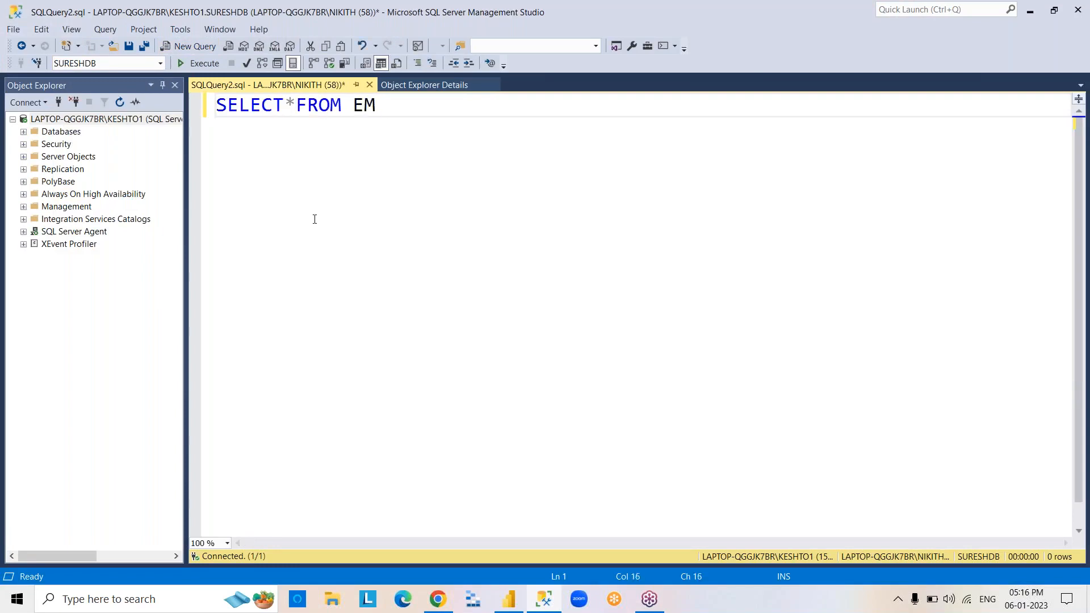
key(BackSpace)
text(P)
key(F5)
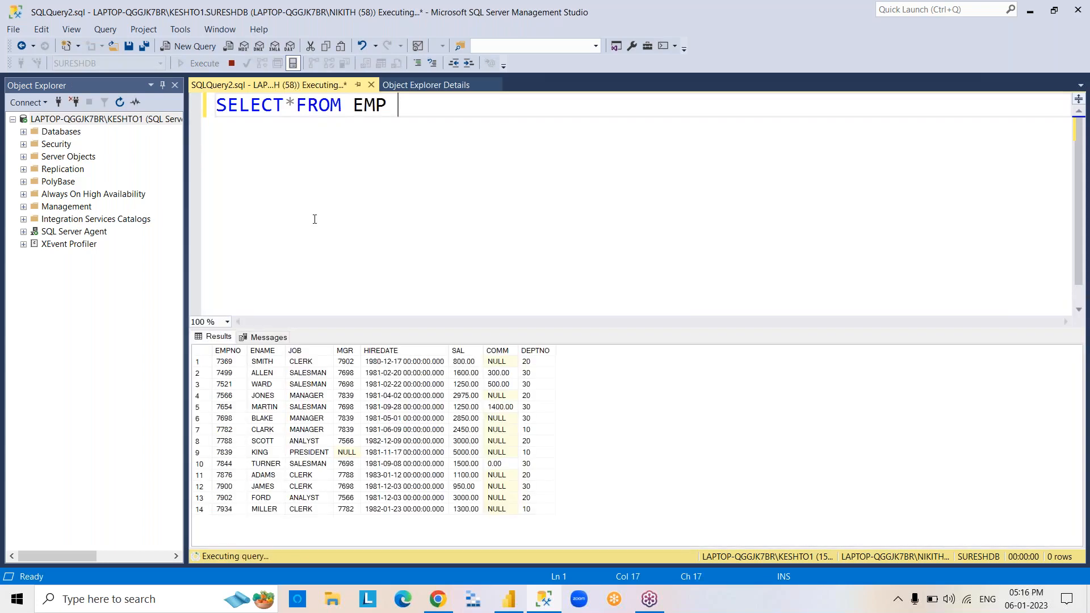
key(ctrl+a)
key(BackSpace)
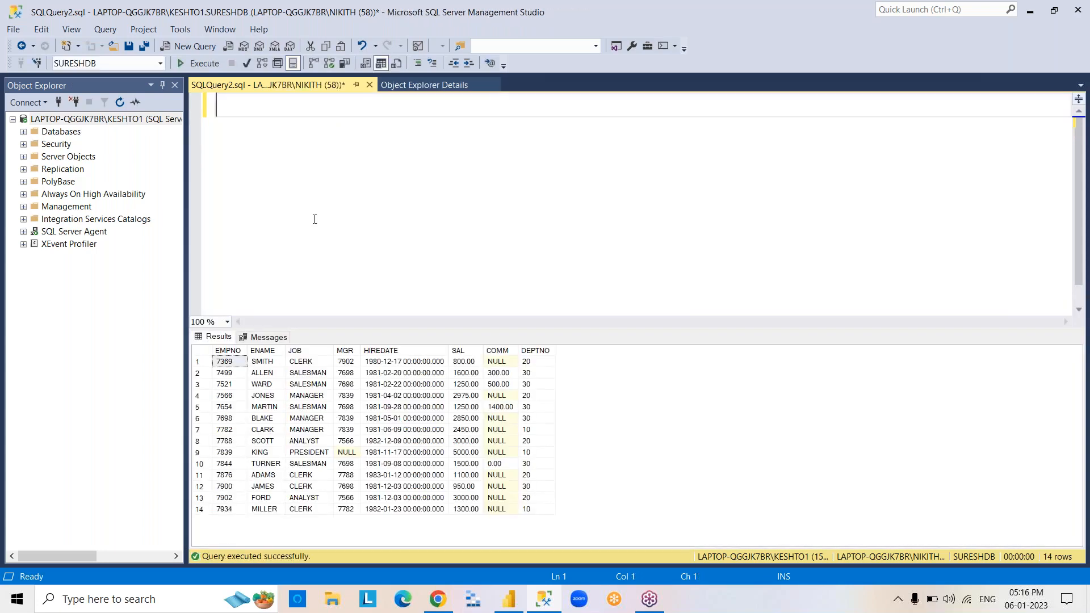
key(ctrl+z)
click(576, 267)
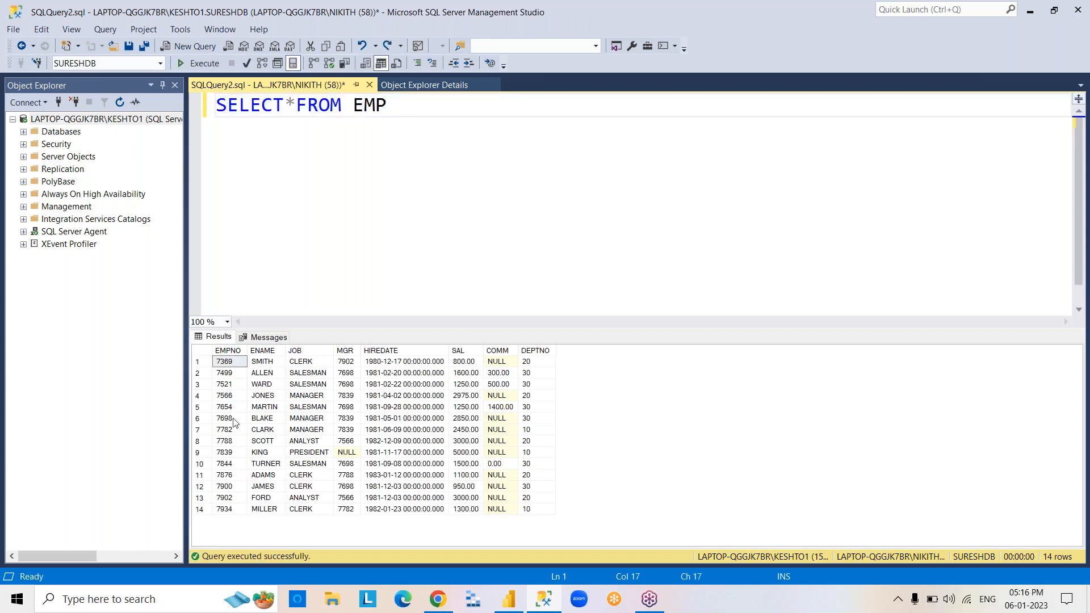
Copy the complete EMP query results together with their column headers.
click(198, 354)
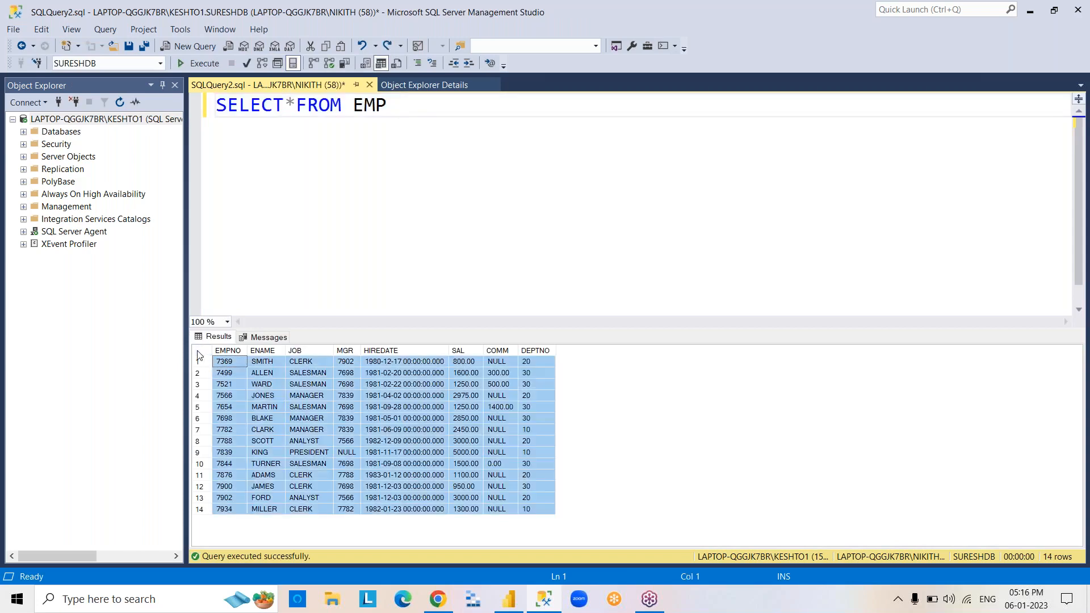
right_click(199, 354)
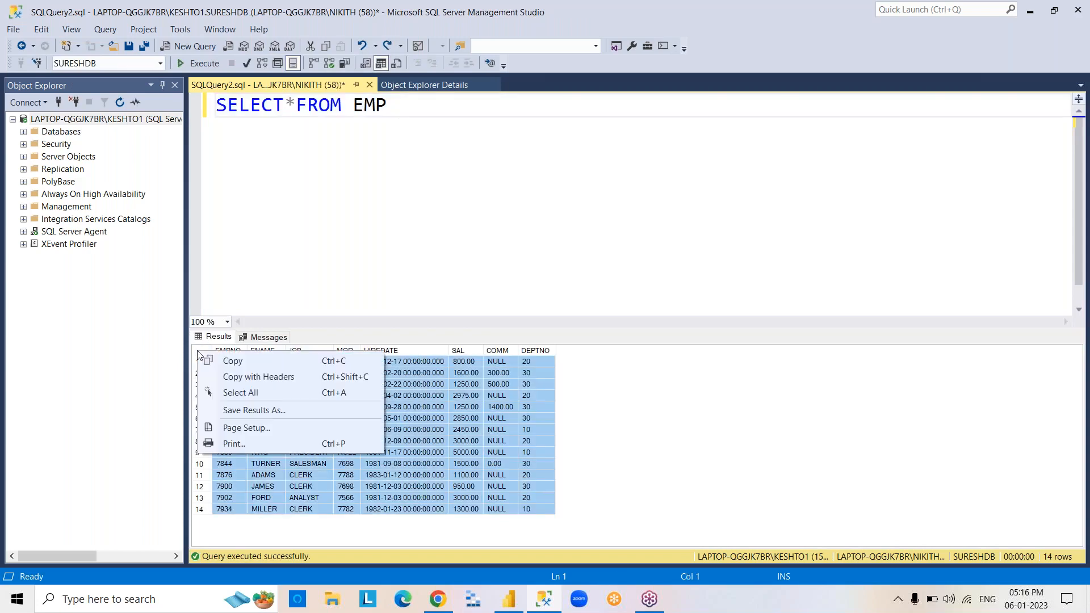
click(232, 378)
Execute the EMP query again and delete its text from the query editor.
click(574, 253)
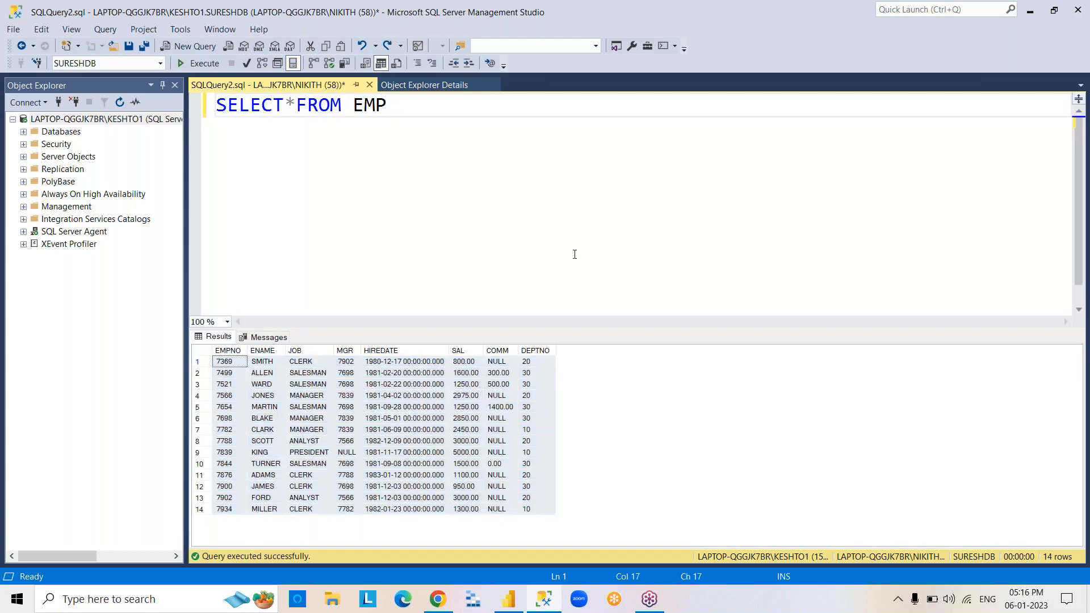
key(F5)
key(ctrl+a)
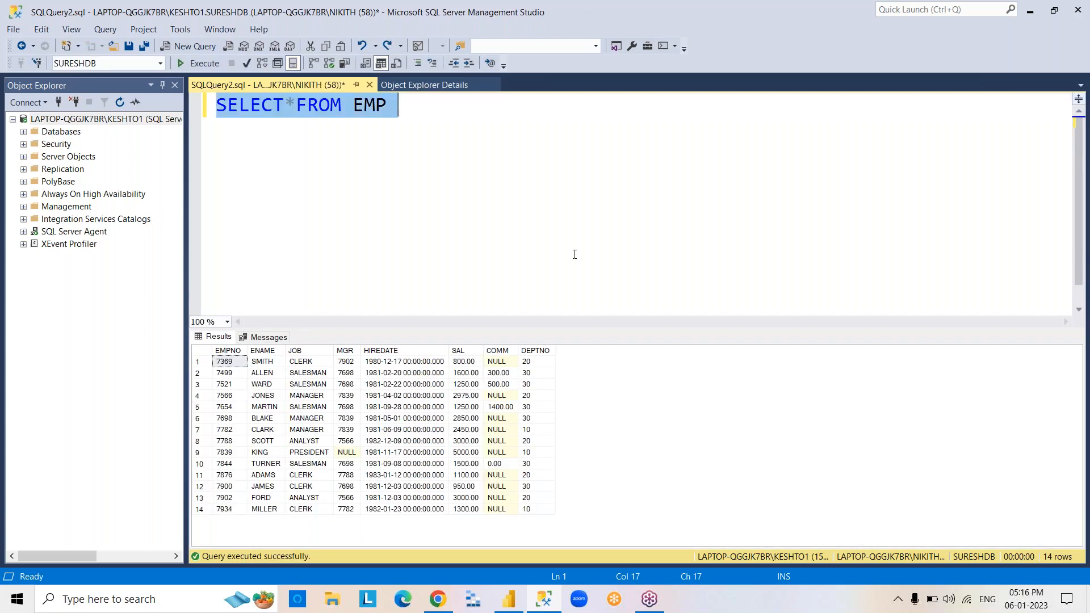
key(Delete)
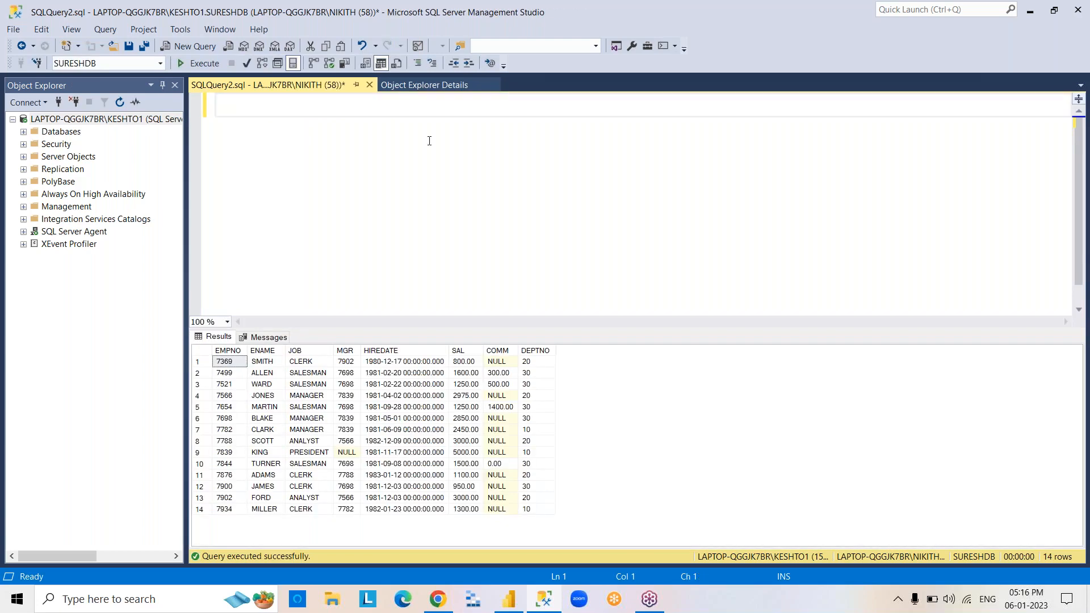
Switch to Power BI Desktop and open a blank table for manual data entry.
click(386, 83)
click(544, 599)
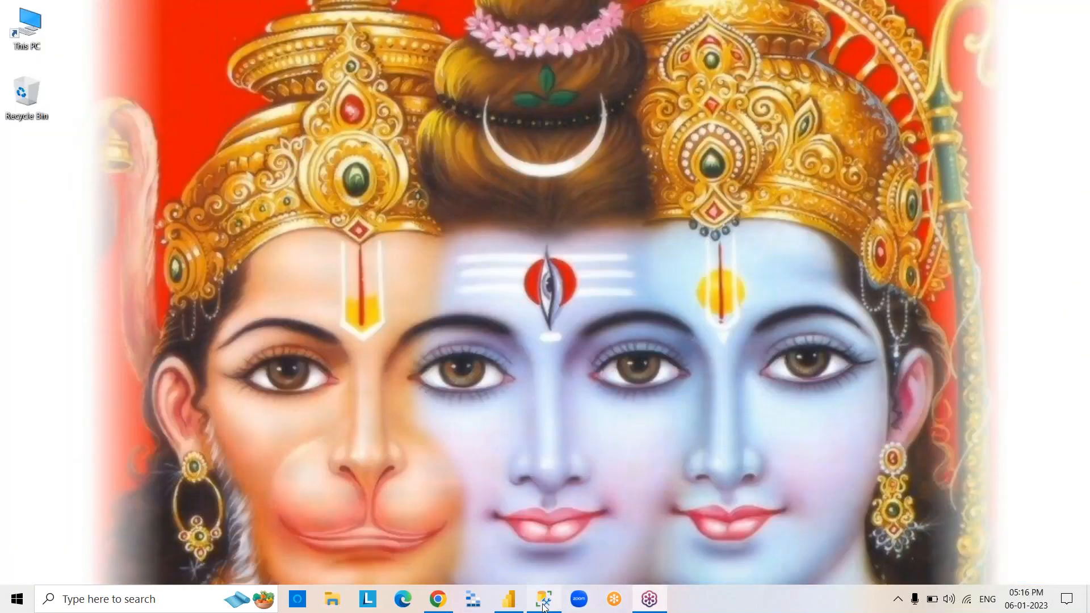
click(510, 608)
click(509, 607)
click(509, 607)
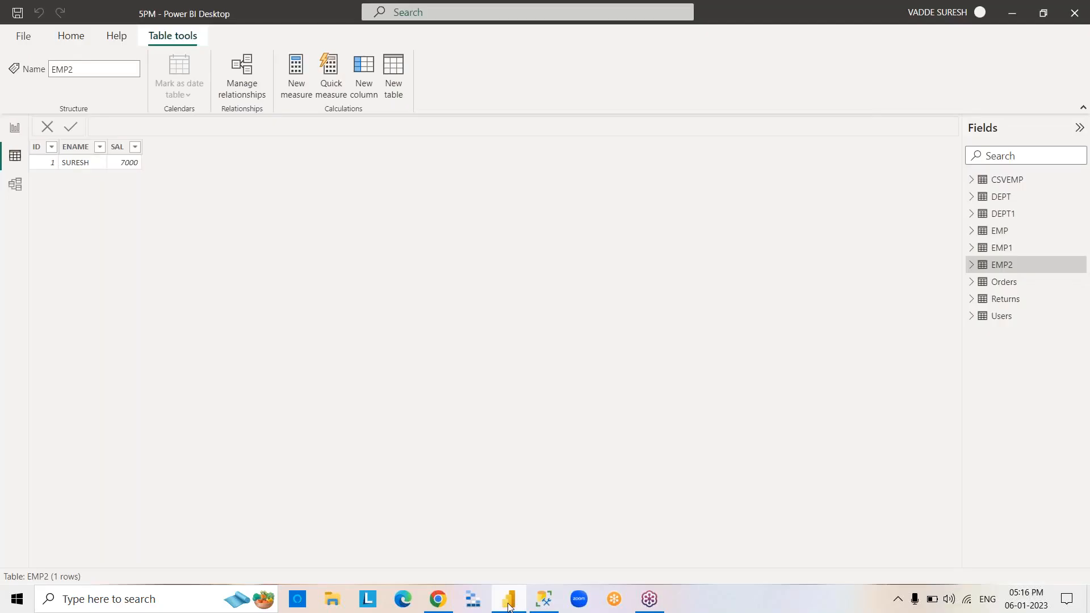
click(510, 603)
click(510, 603)
click(509, 603)
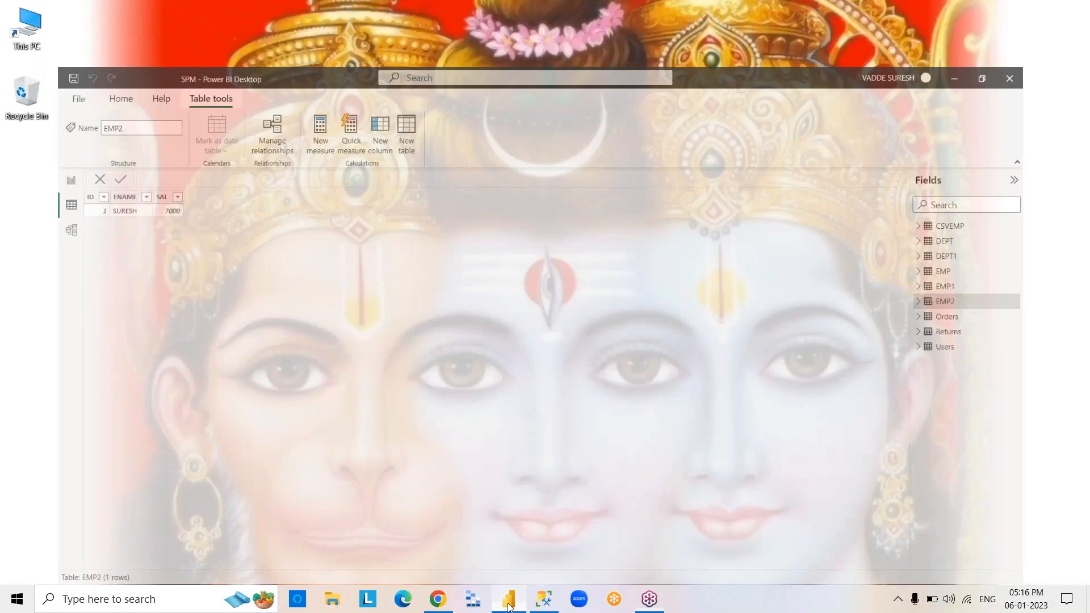
click(509, 606)
click(71, 36)
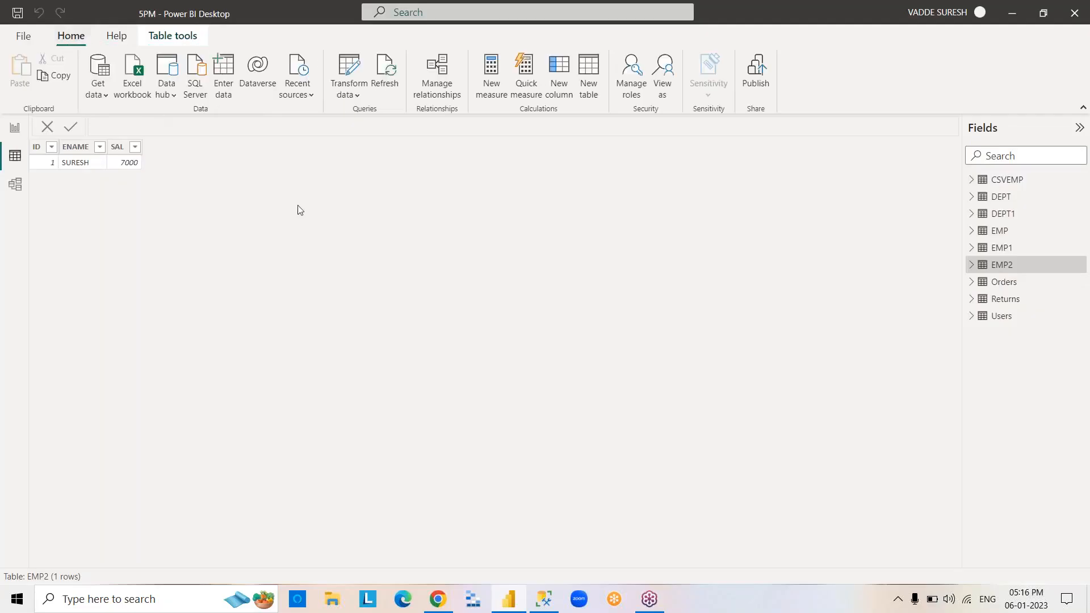
click(223, 77)
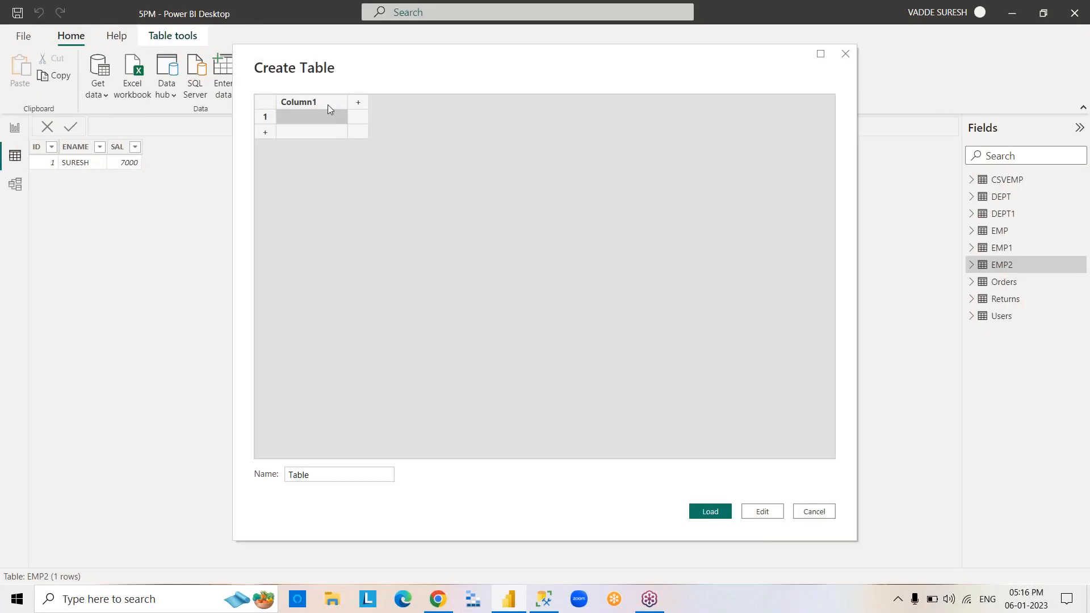
Paste the copied EMP data with its headers into the new table, load it as EMP3 and display its rows.
right_click(327, 107)
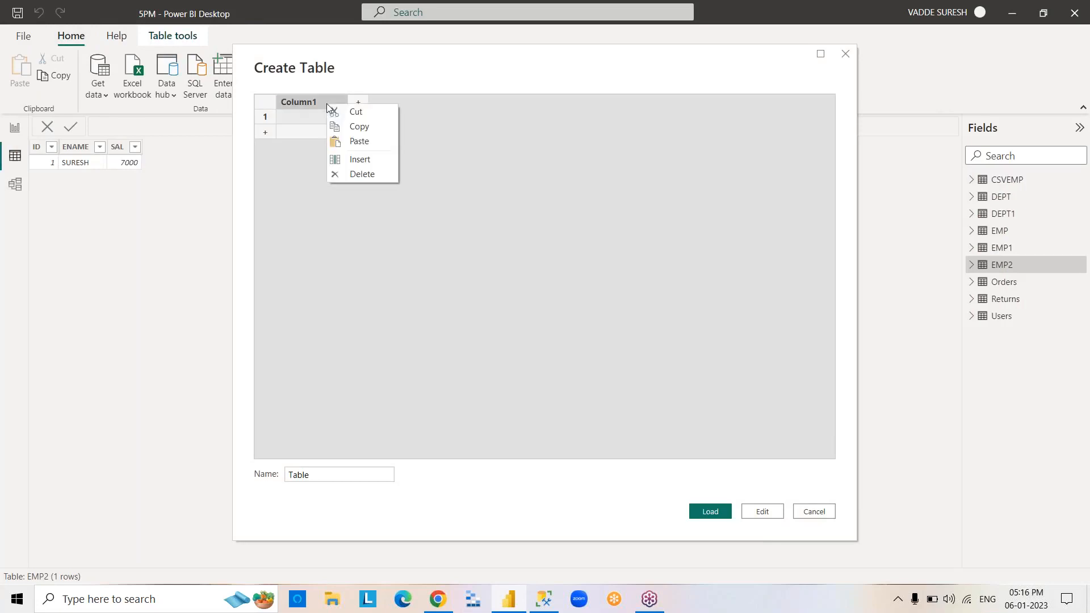
click(377, 143)
double_click(299, 474)
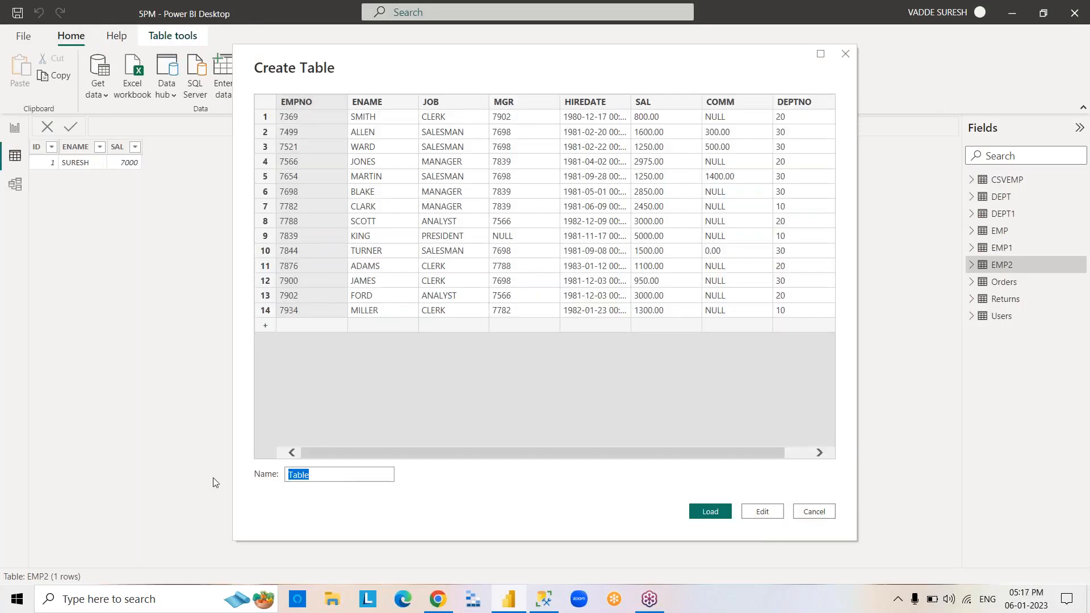
text(EMP3)
click(713, 509)
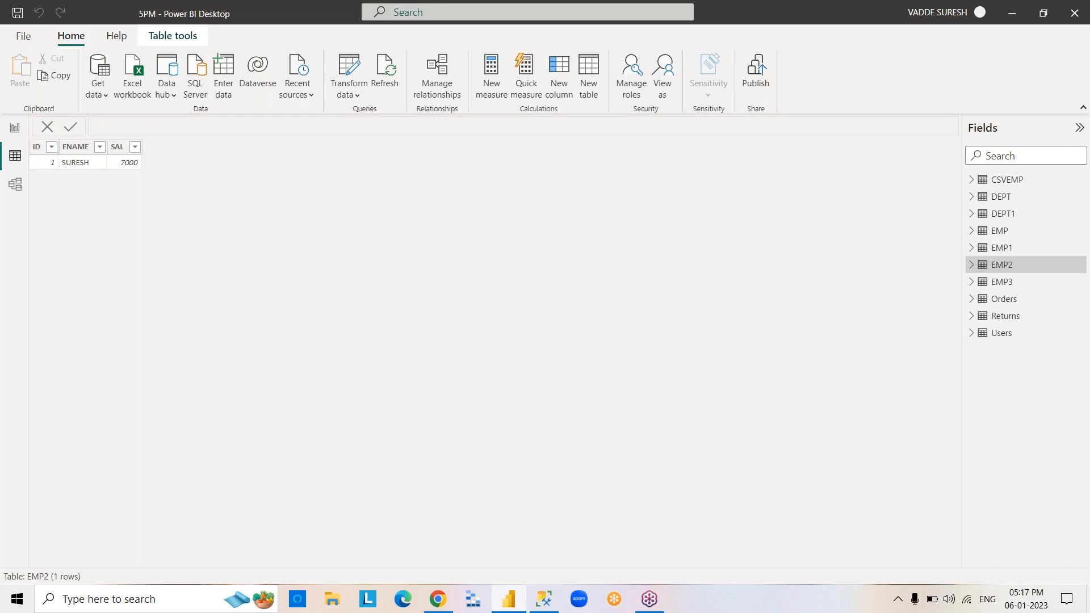
click(999, 284)
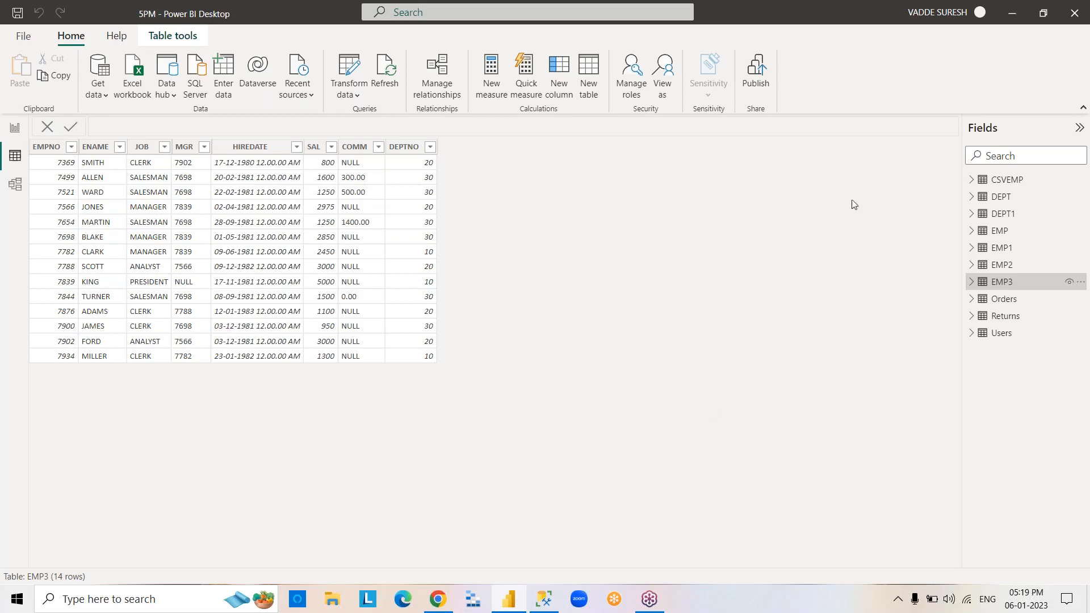
View the DEPT1 table's data, then switch to SQL Server Management Studio and execute SELECT*FROM DEPT1.
click(1002, 213)
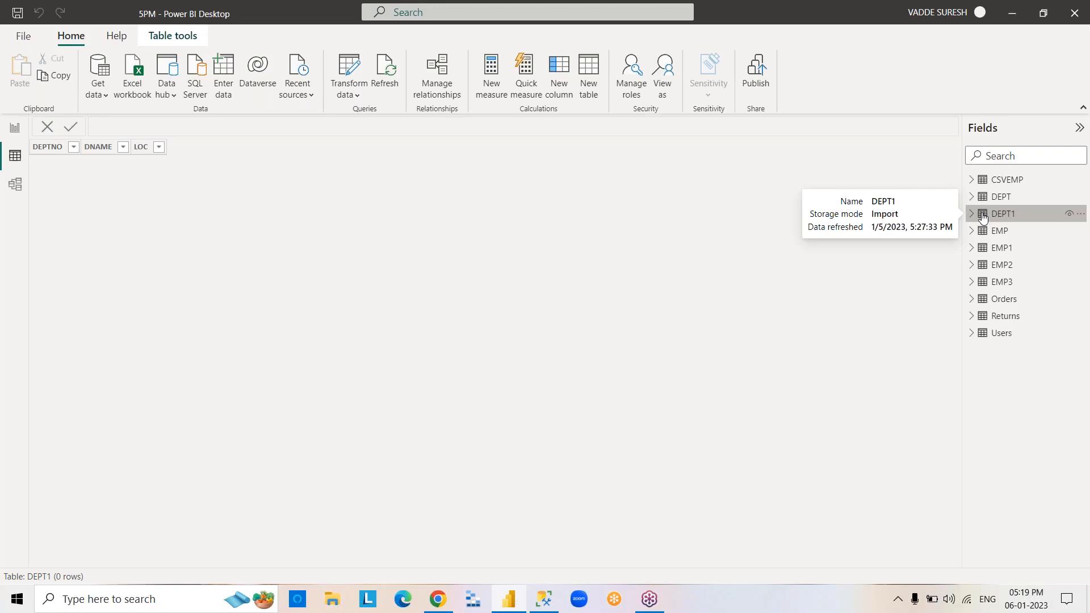
click(508, 602)
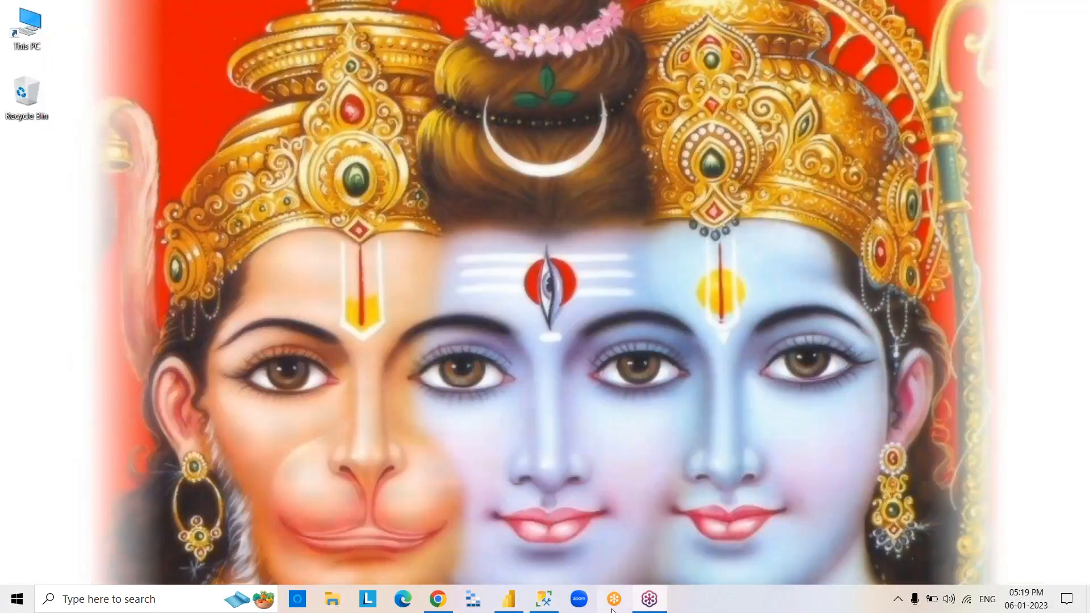
click(547, 606)
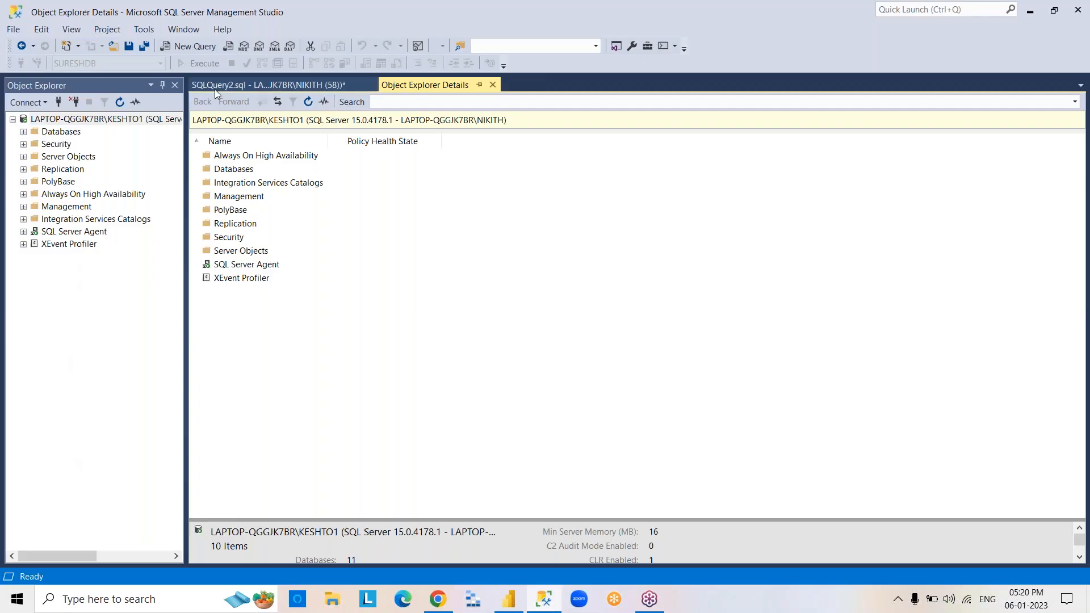
click(214, 86)
text(SELE)
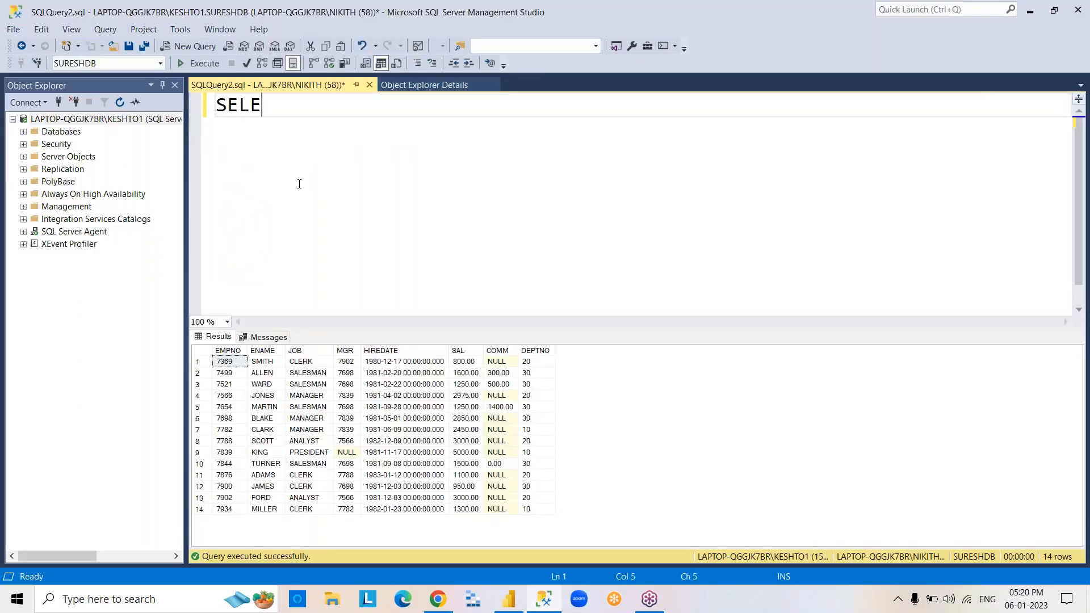
text(CT*FROM DEPT1)
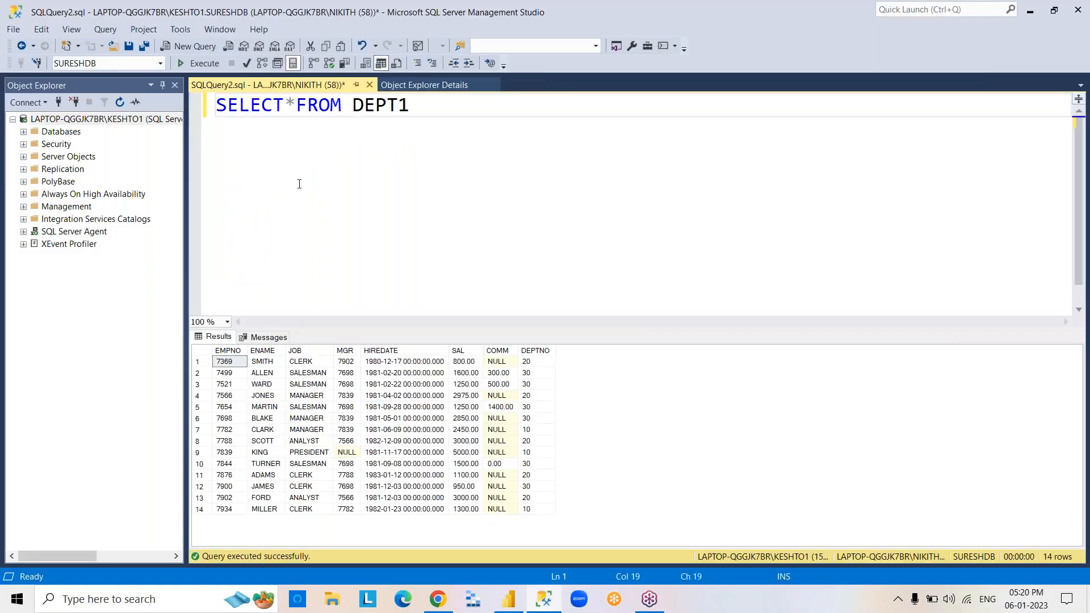
key(F5)
Replace the query text with INSERT INTO DEPT1 VALUES(10,'CSC','HYDERABAD') and execute it.
key(ctrl+a)
key(BackSpace)
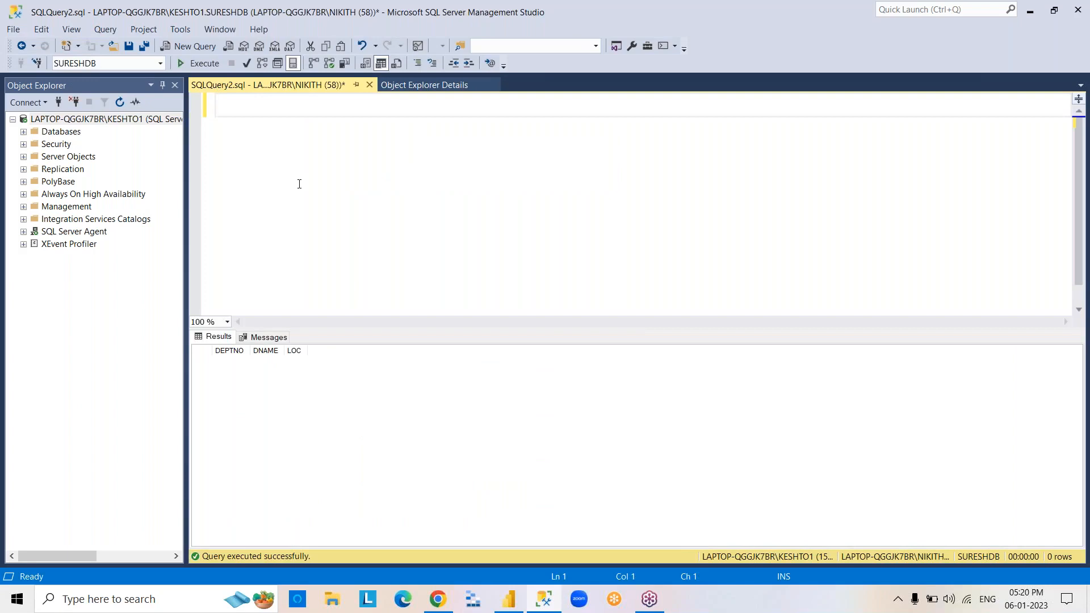
text(INSERT INTO )
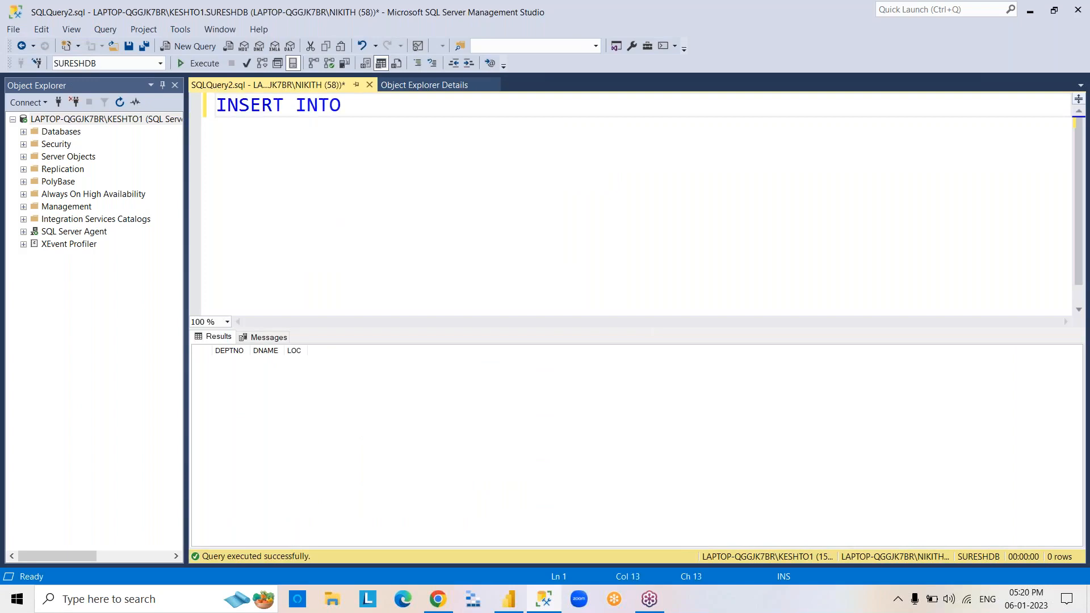
text(DEPT1 VA)
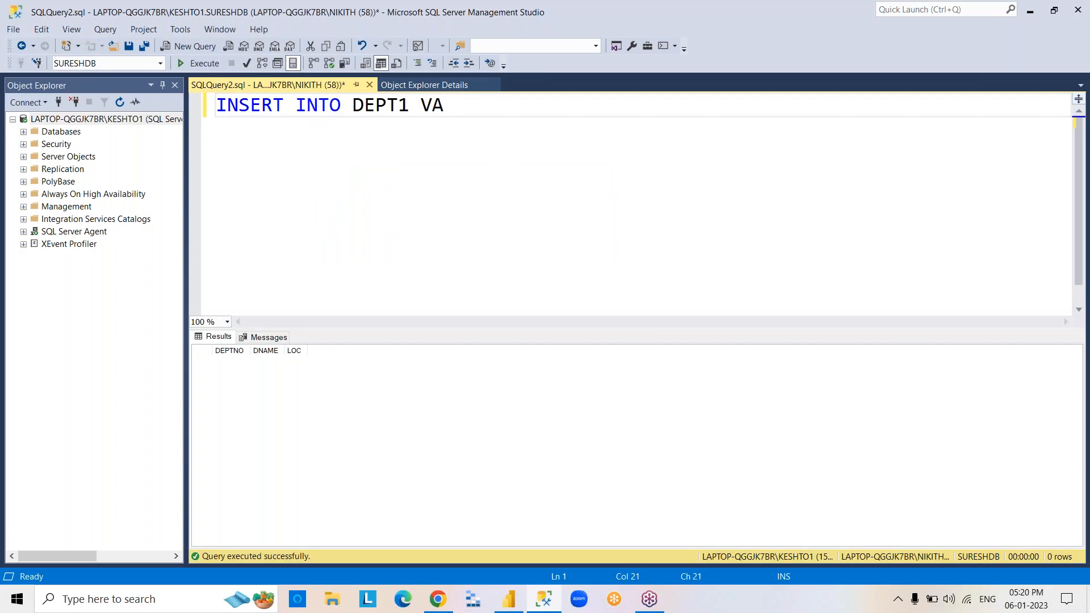
text(LUES(10)
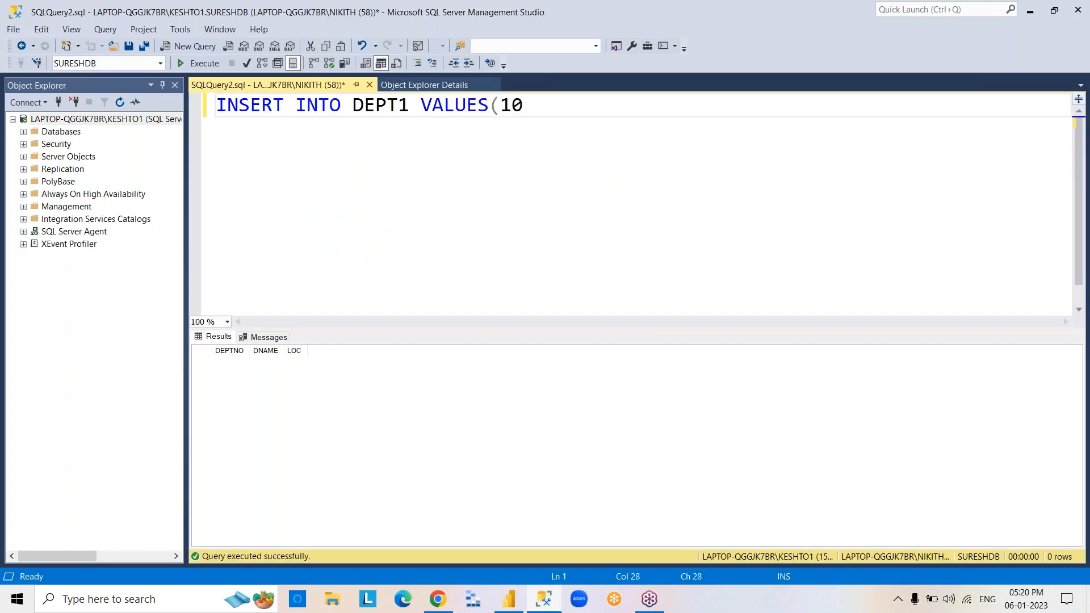
text(,'CSC',')
text(HYDERABAD'))
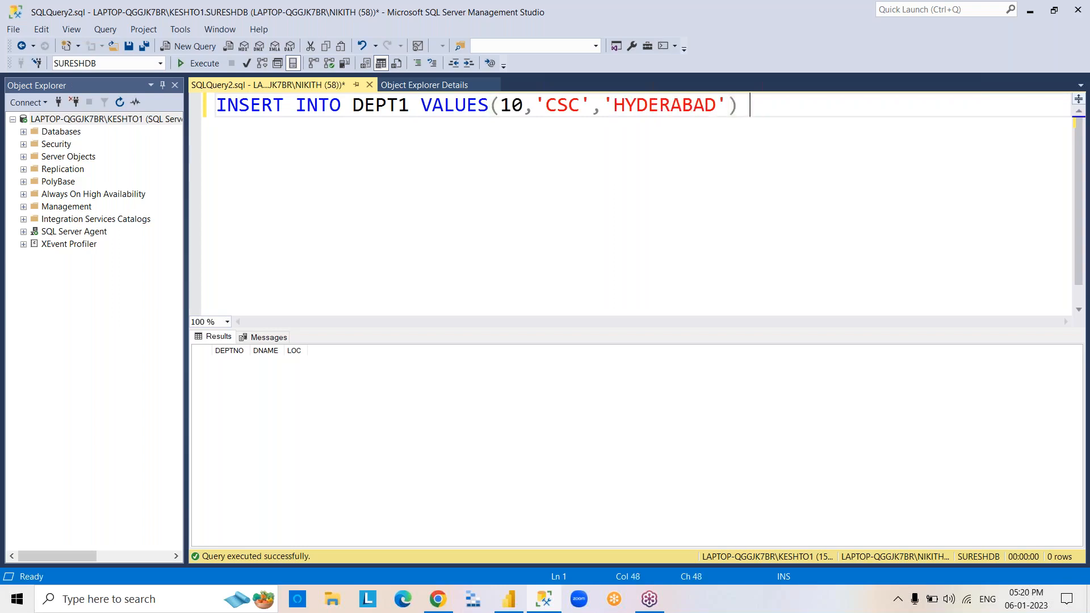
key(F5)
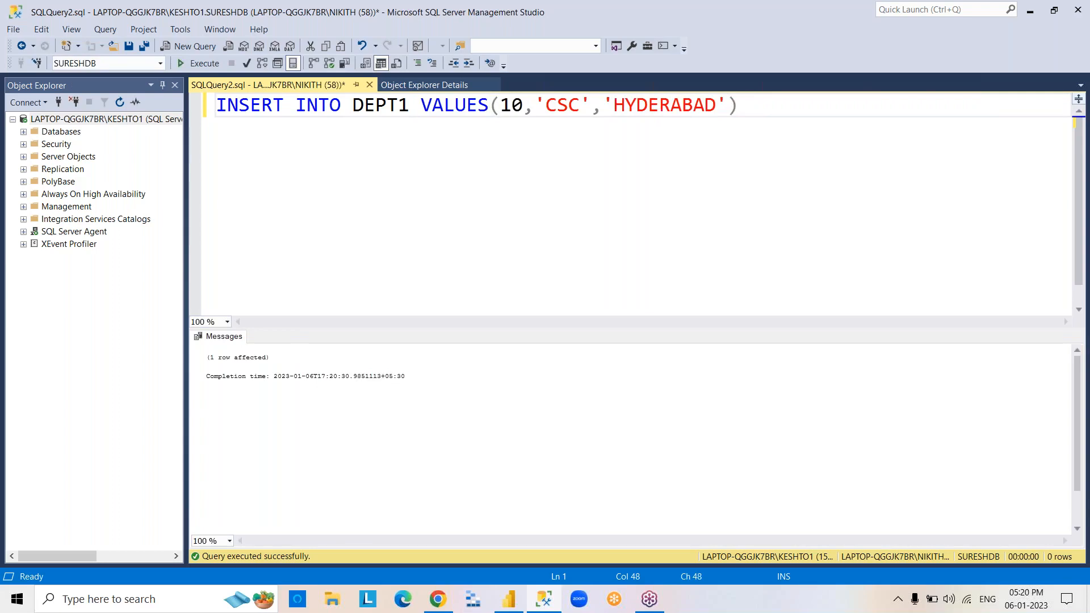
Replace the insert statement with SELECT*FROM DEPT1, execute it and clear the query editor.
key(ctrl+a)
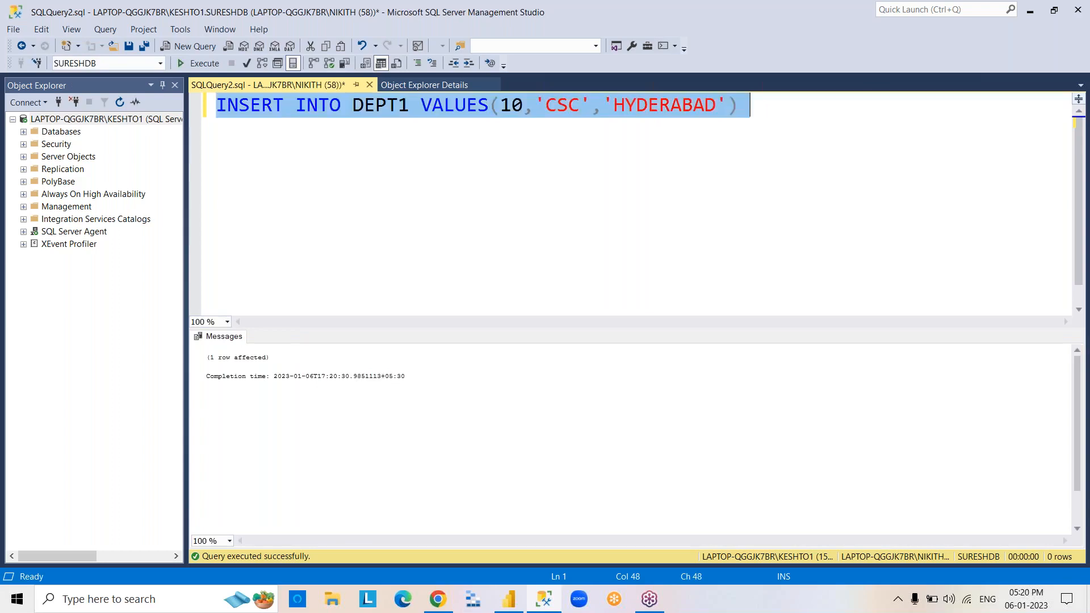
key(BackSpace)
text(SELECT)
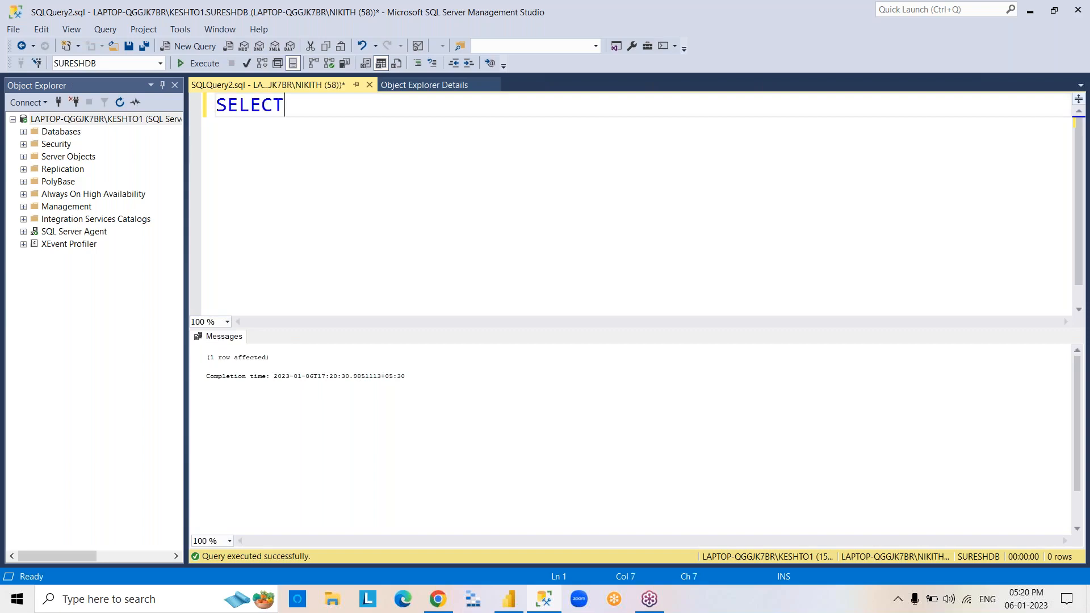
text(*FROM DEPT1)
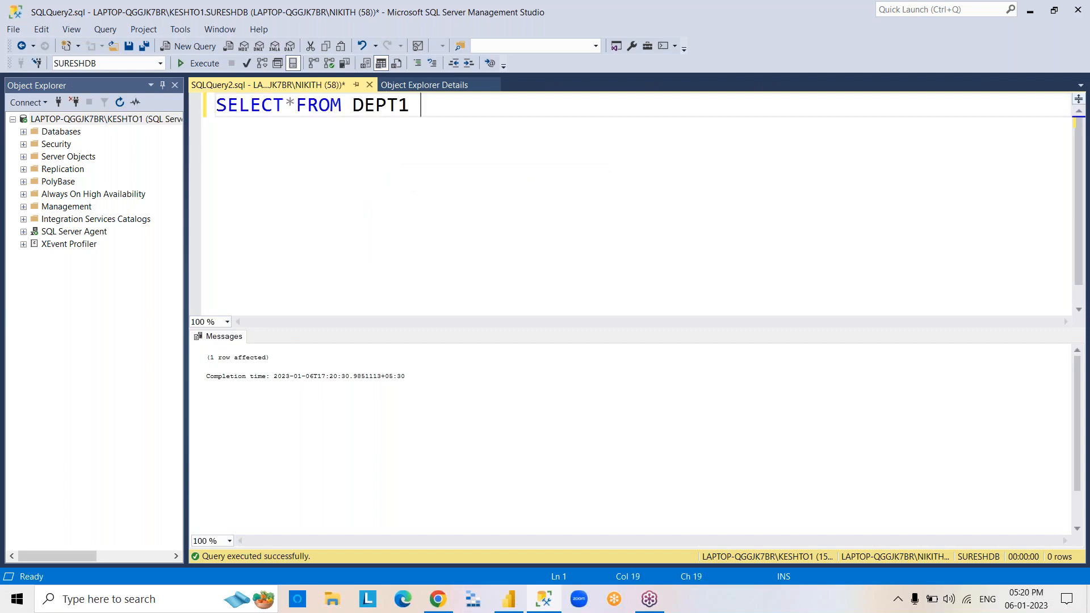
key(F5)
key(ctrl+a)
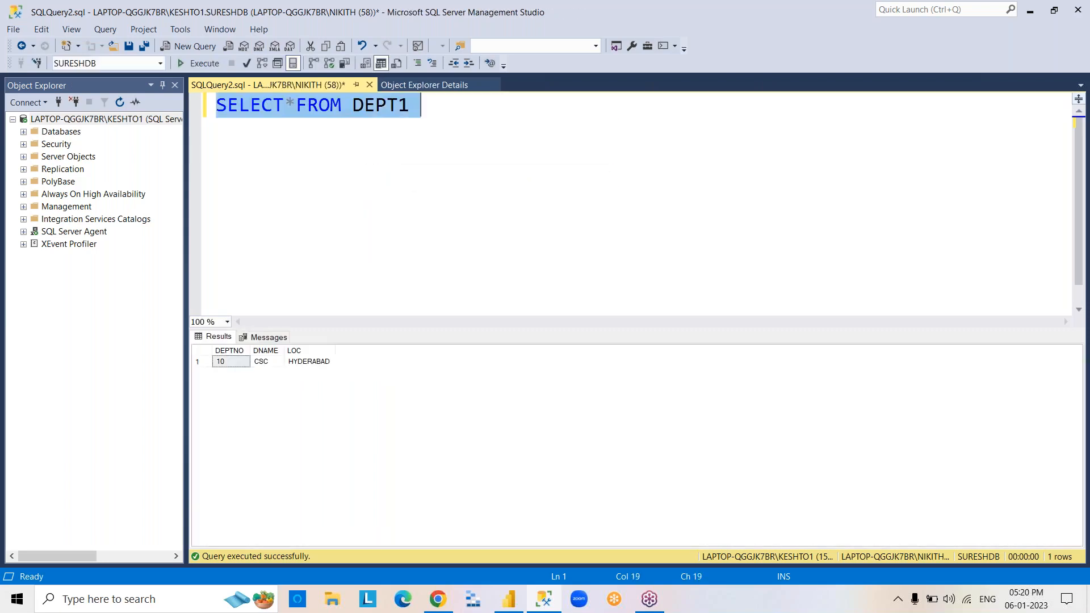
key(BackSpace)
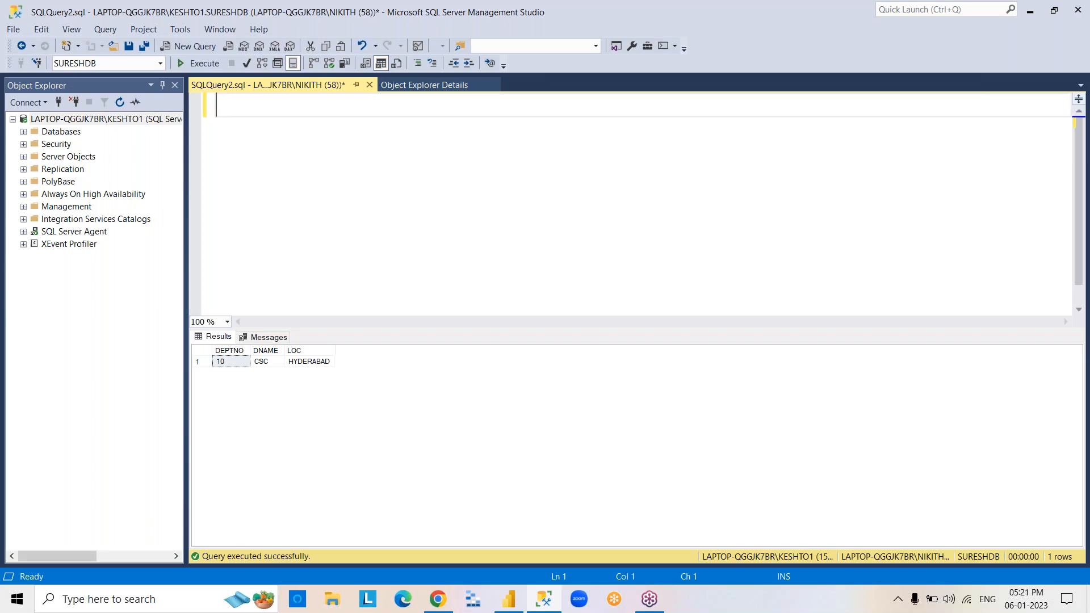
Return to Power BI Desktop, display the DEPT1 table and refresh the report's data.
click(397, 91)
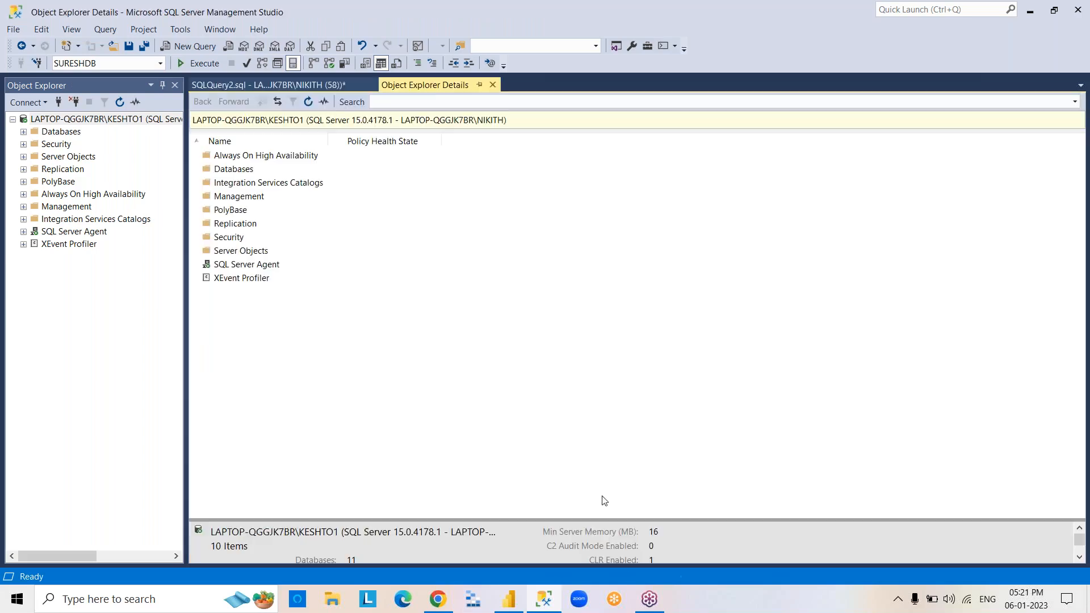
click(546, 601)
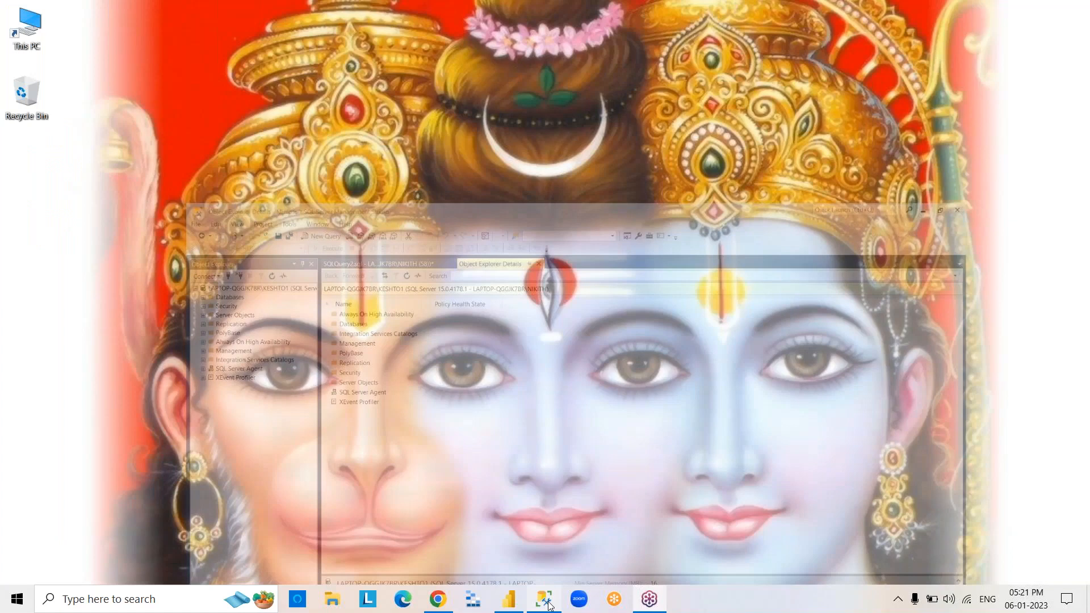
click(509, 602)
click(1000, 196)
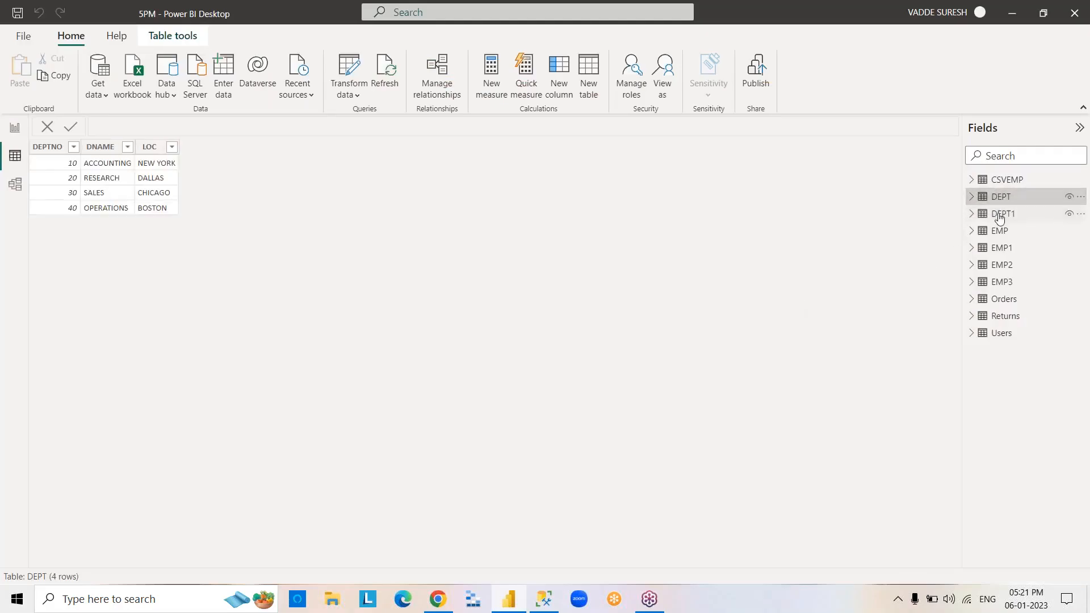
click(1000, 216)
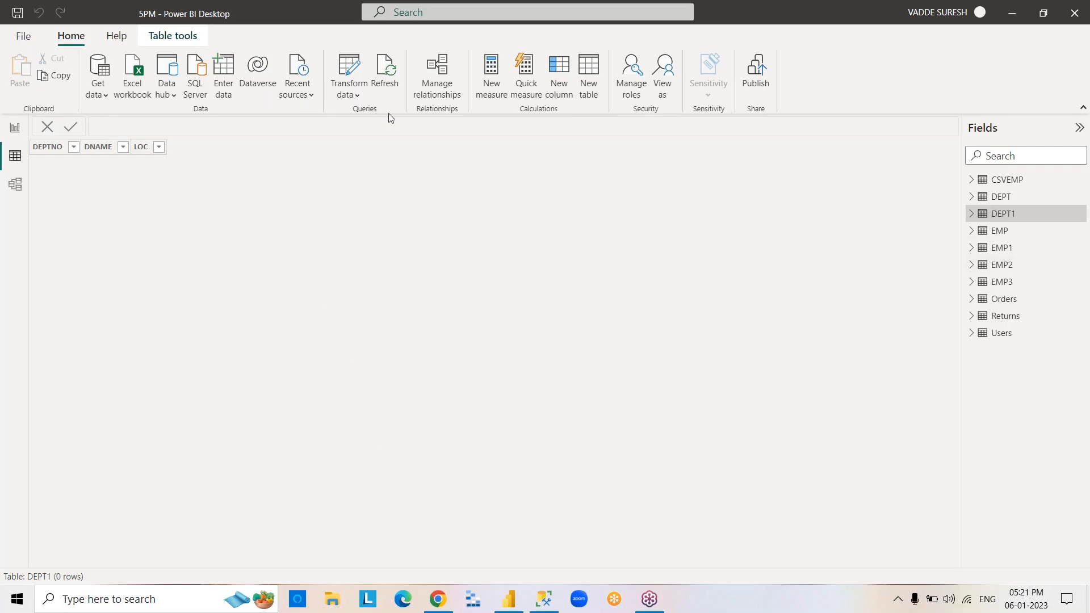
click(390, 91)
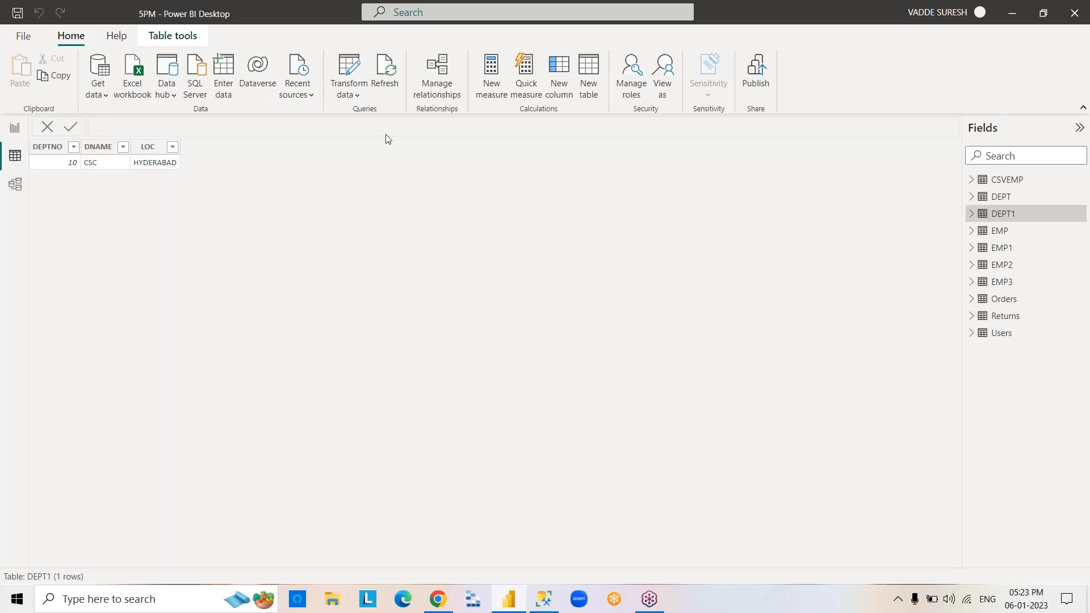
Open the report's queries for transformation in Power Query Editor.
click(357, 99)
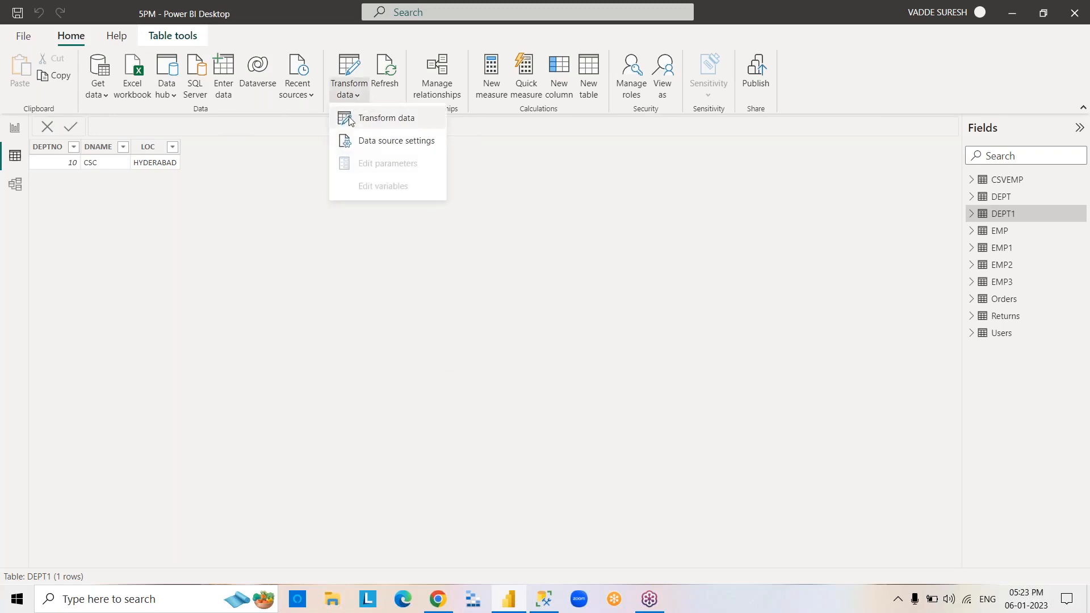
click(347, 117)
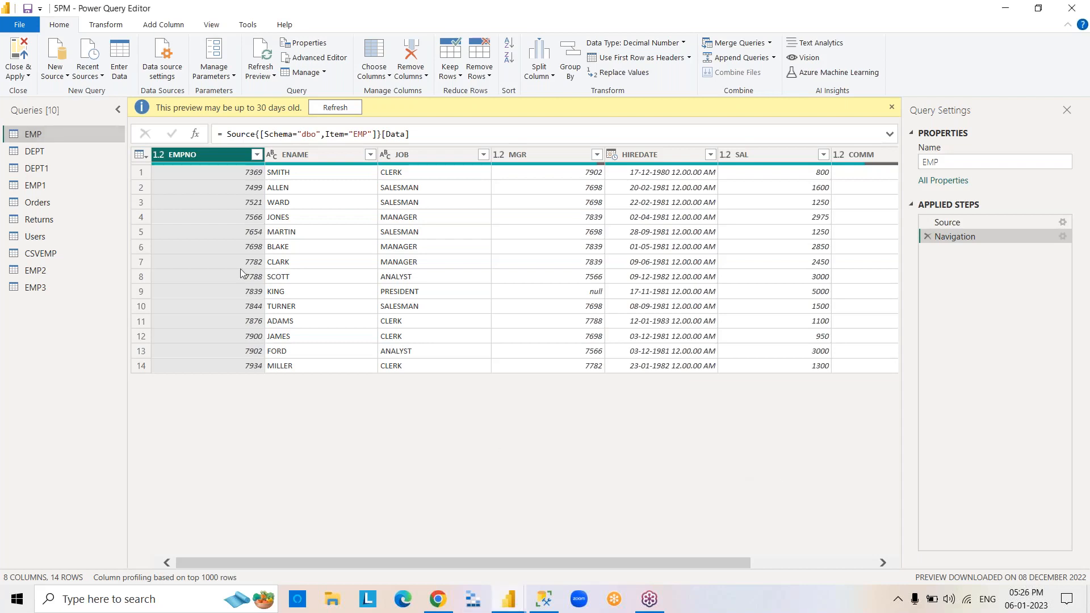
Try to disable loading of the EMP query into the report, then cancel the change.
right_click(82, 136)
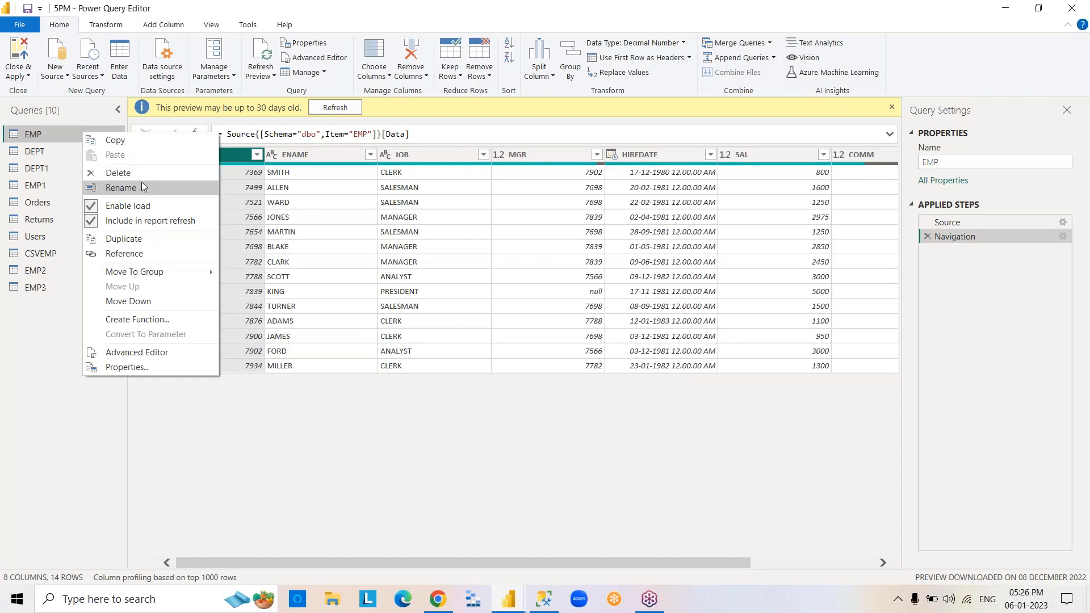
click(162, 205)
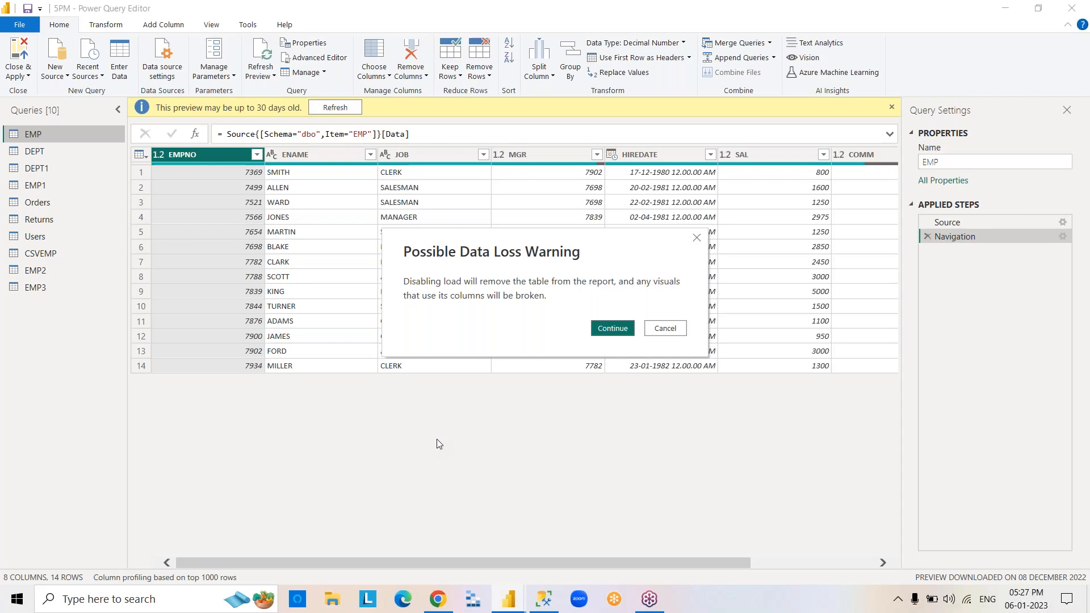
click(658, 329)
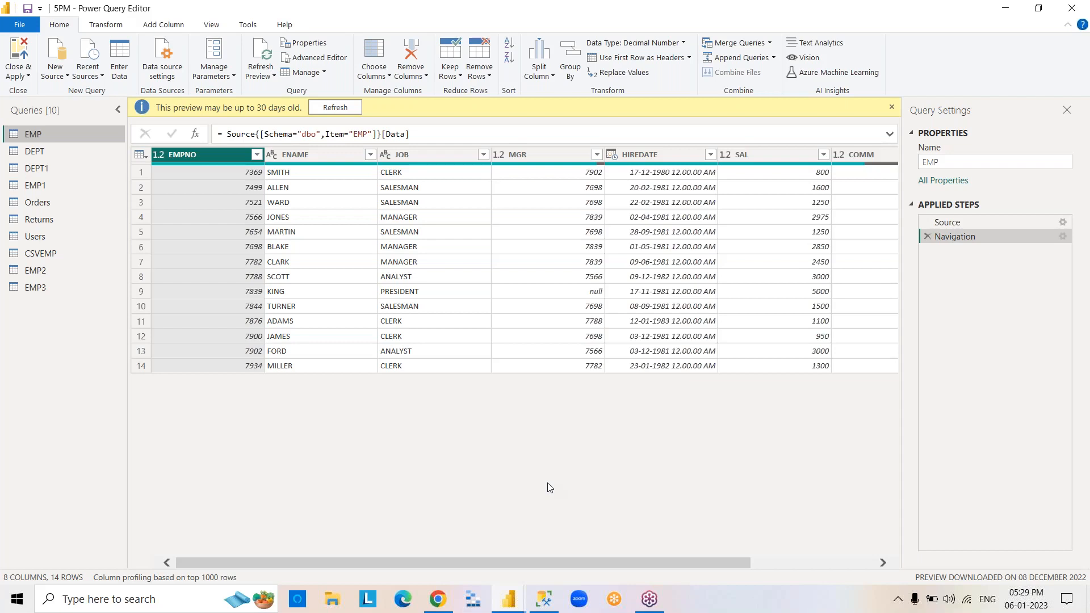
Duplicate the EMP query, then delete the duplicate.
right_click(68, 141)
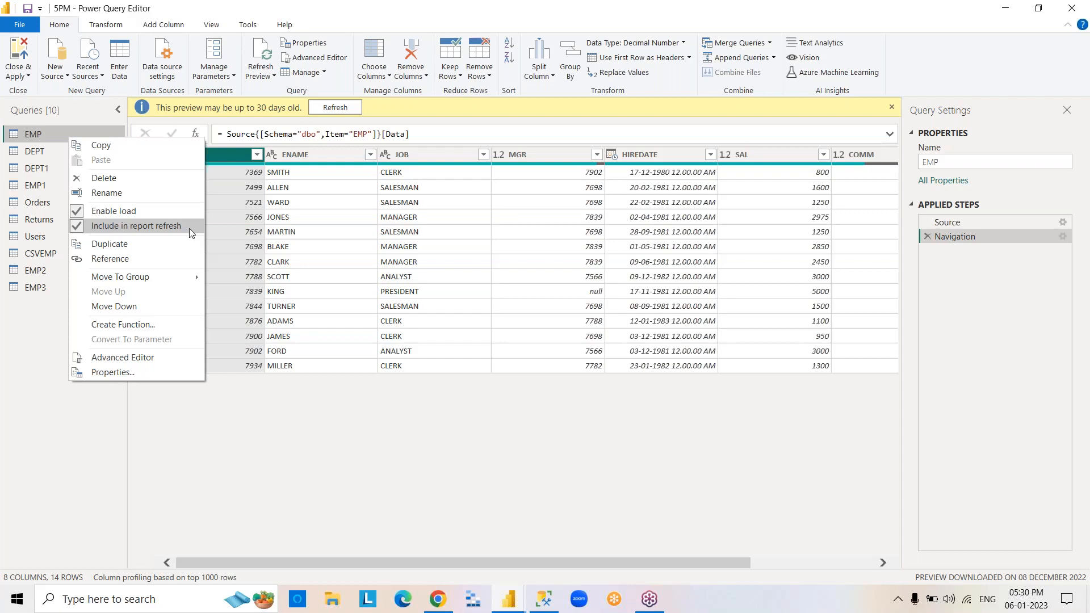
click(168, 244)
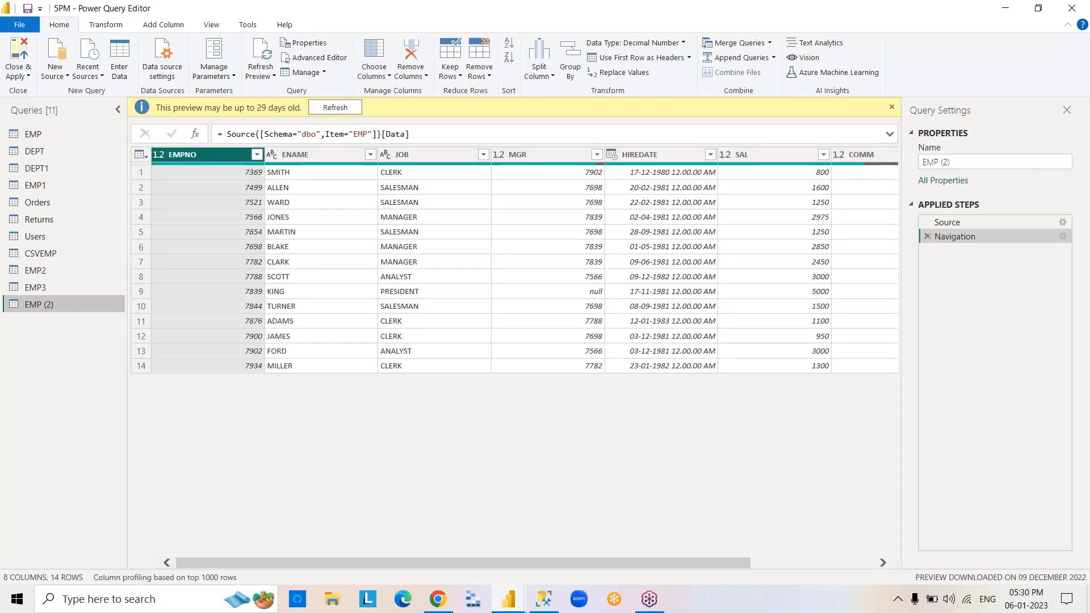
right_click(84, 304)
click(613, 320)
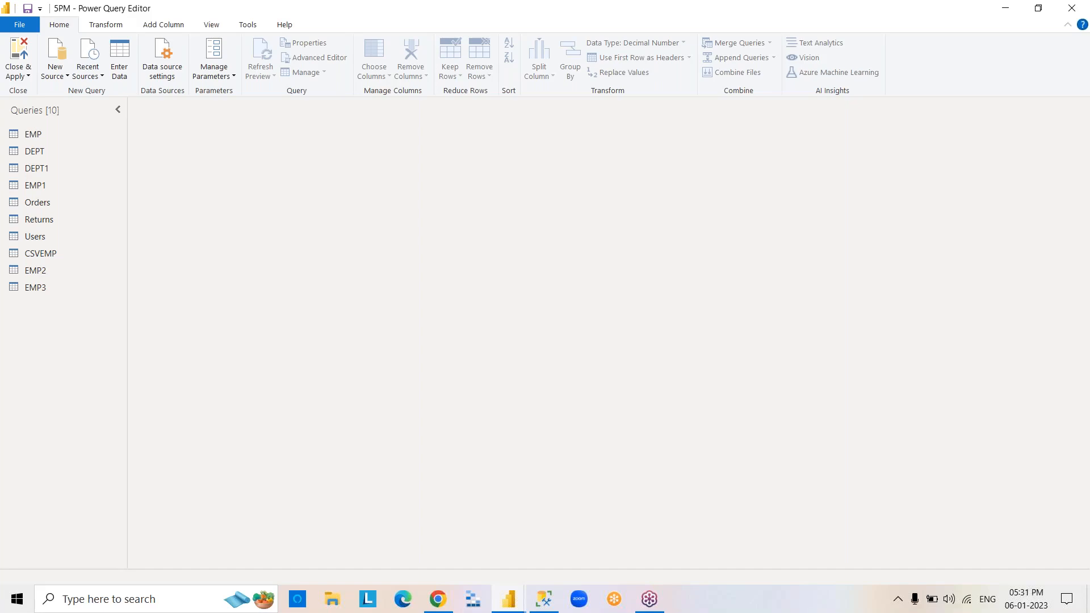
Examine the EMP query's M code in the Advanced Editor and close it.
click(92, 141)
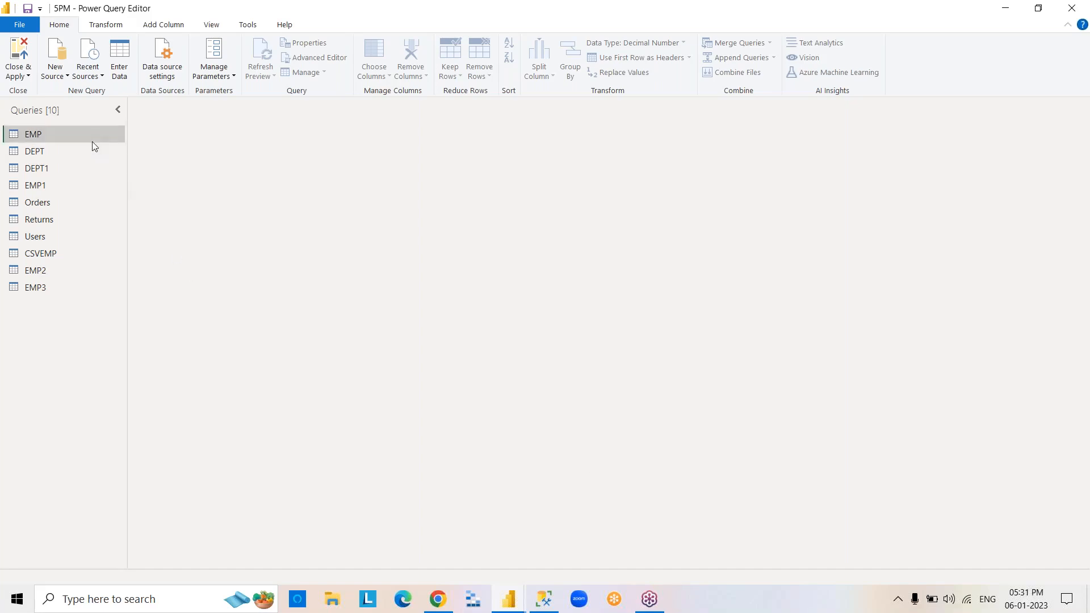
right_click(92, 141)
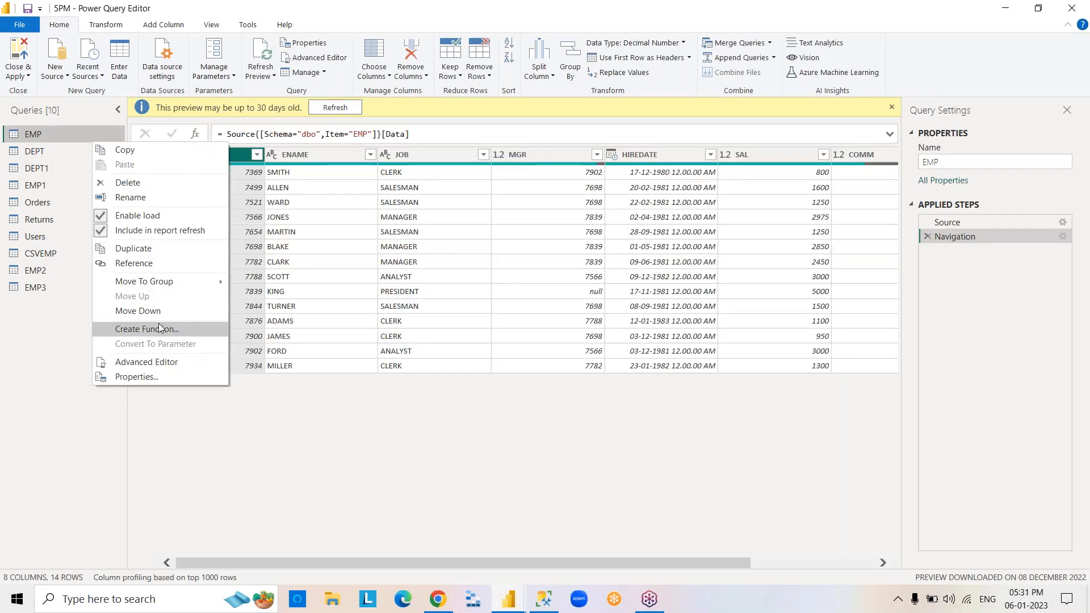
click(193, 362)
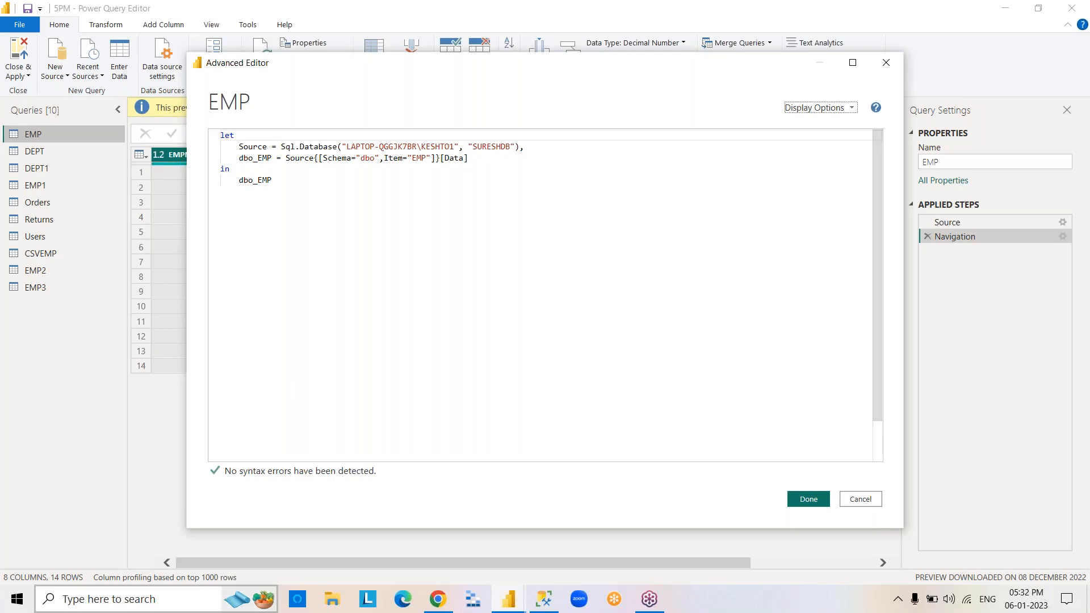
click(818, 506)
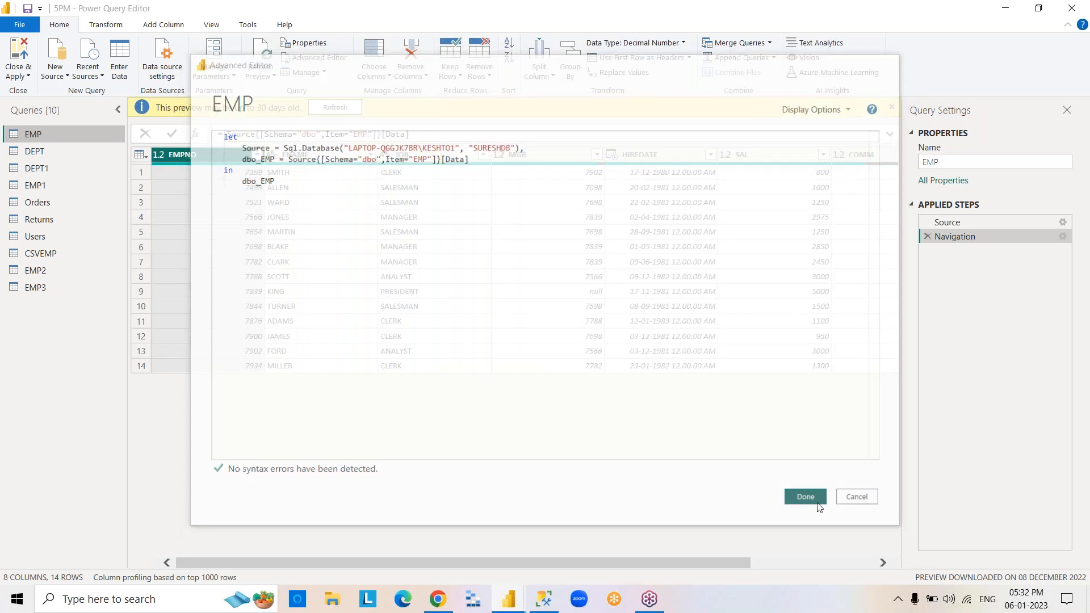
Review the EMP query's name, description and load settings in its properties, then dismiss the preview age notice.
right_click(73, 137)
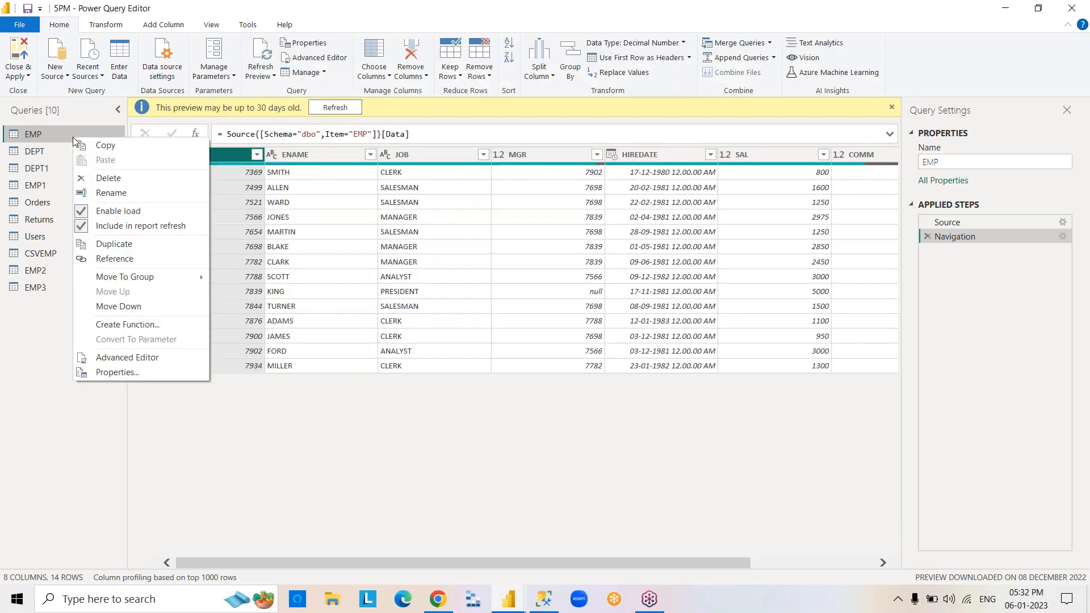
click(161, 372)
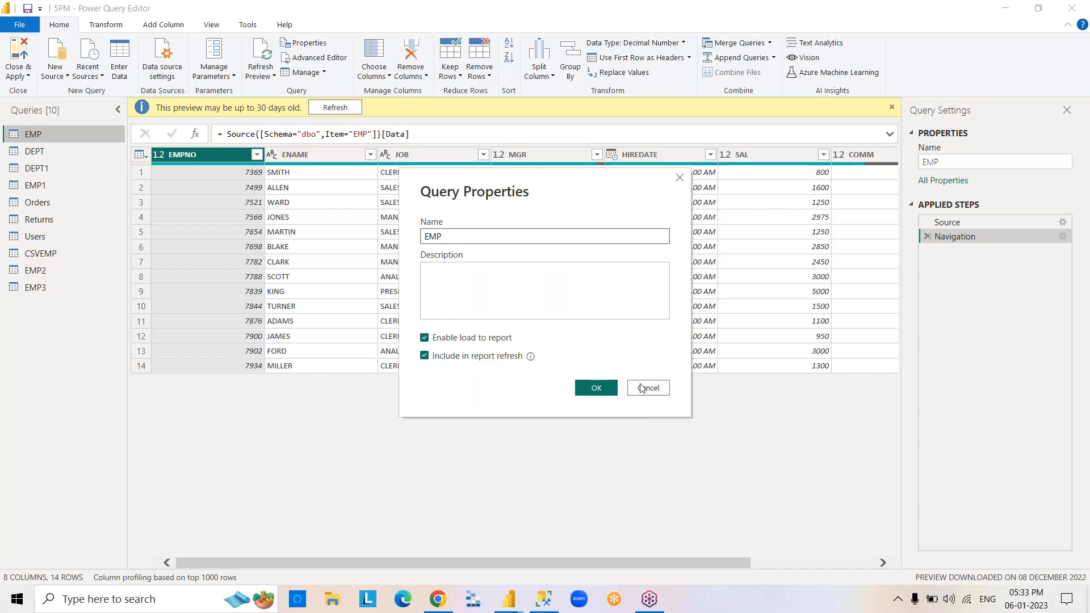
click(596, 388)
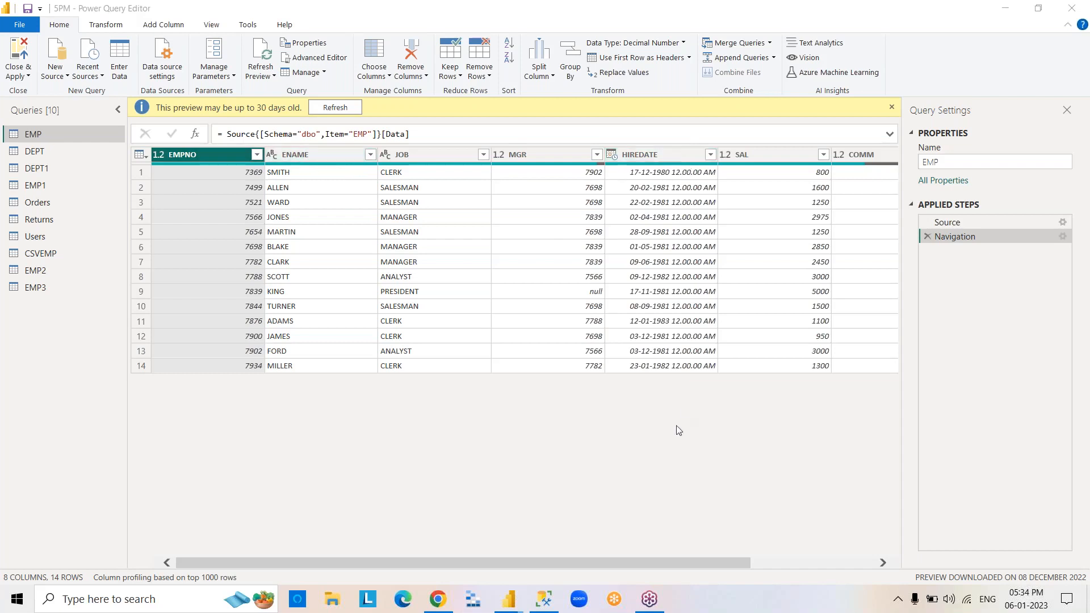
click(892, 108)
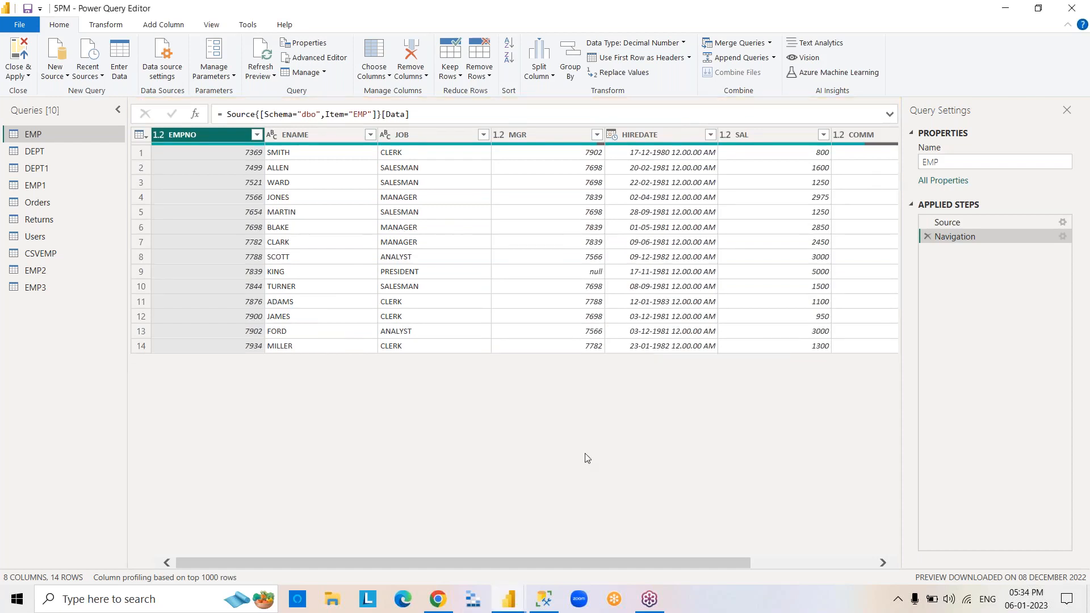
click(1082, 69)
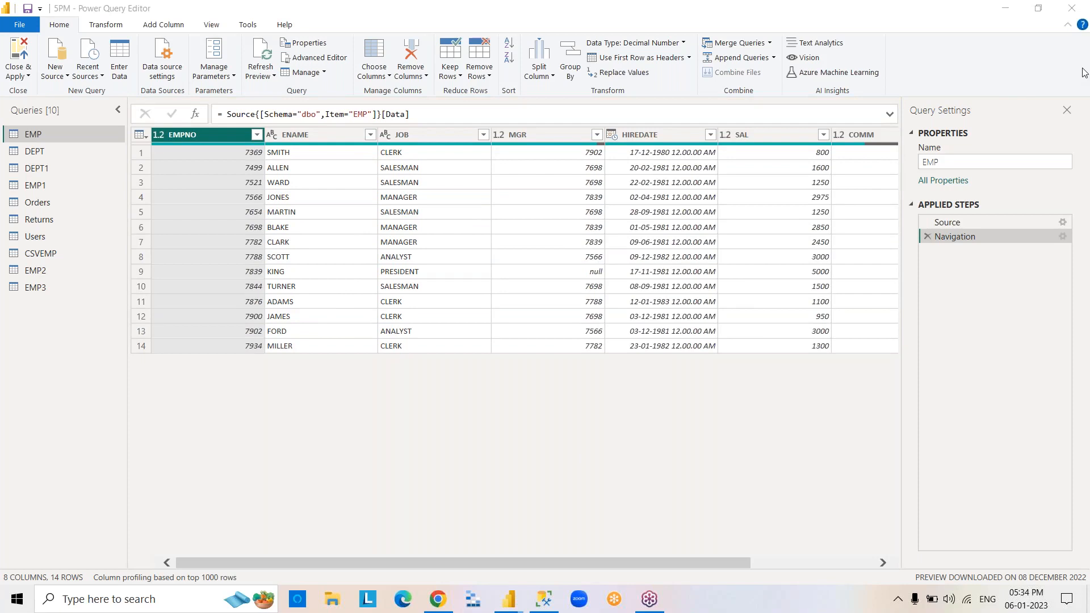
Filter EMP's EMPNO column to only 7369 and 7788, then delete the filter from the applied steps.
click(257, 135)
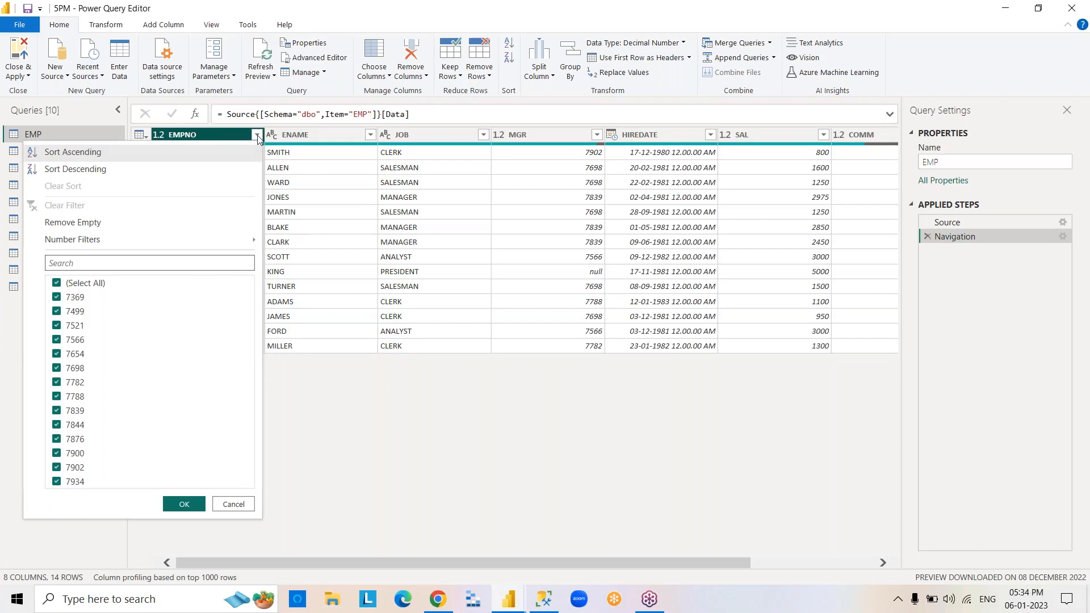
click(57, 283)
click(58, 298)
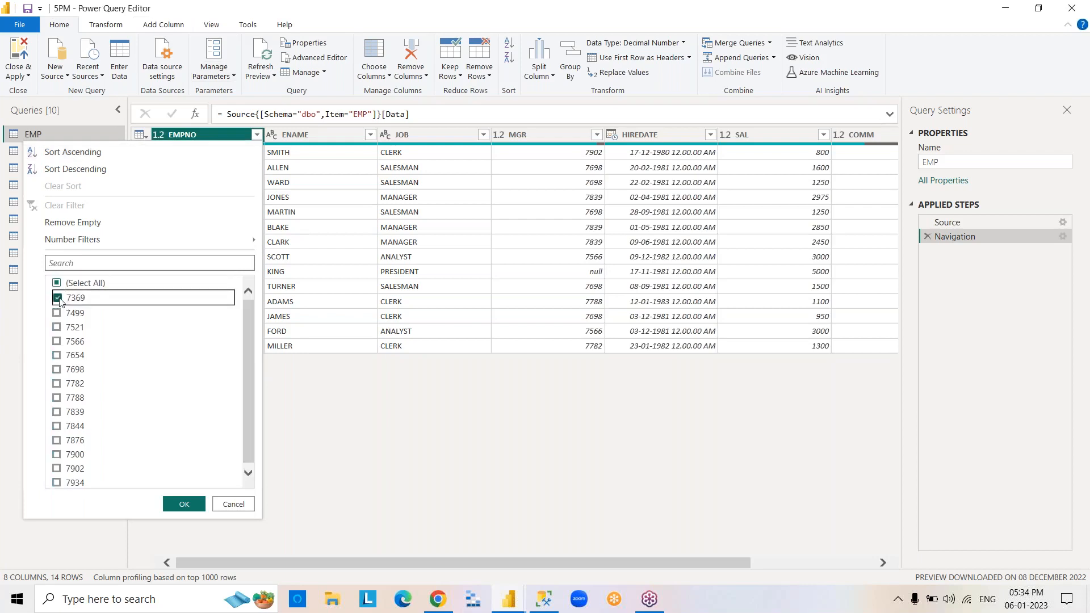
click(58, 397)
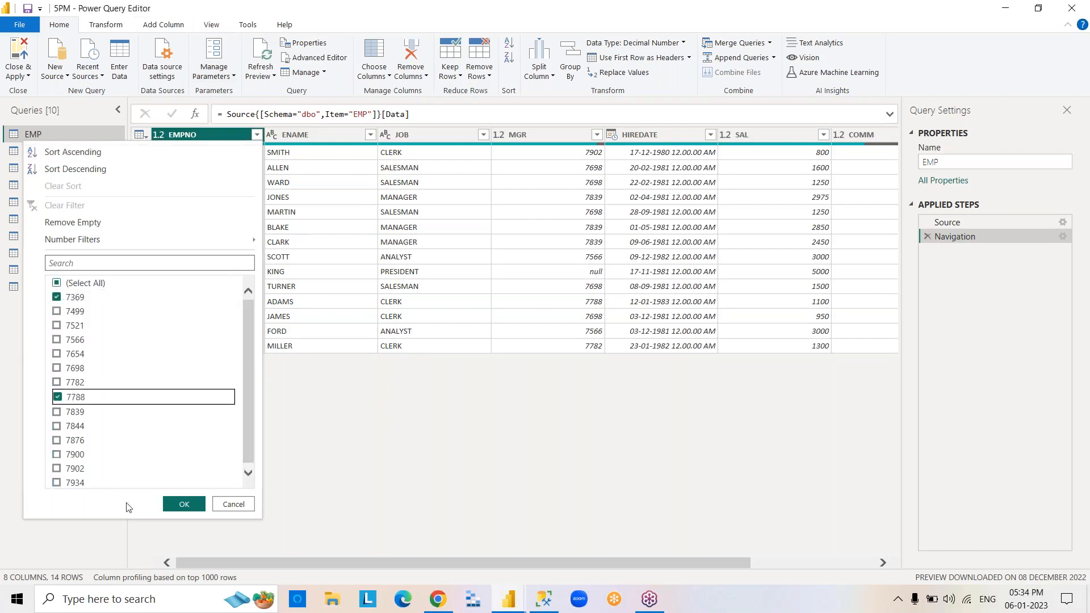
click(183, 504)
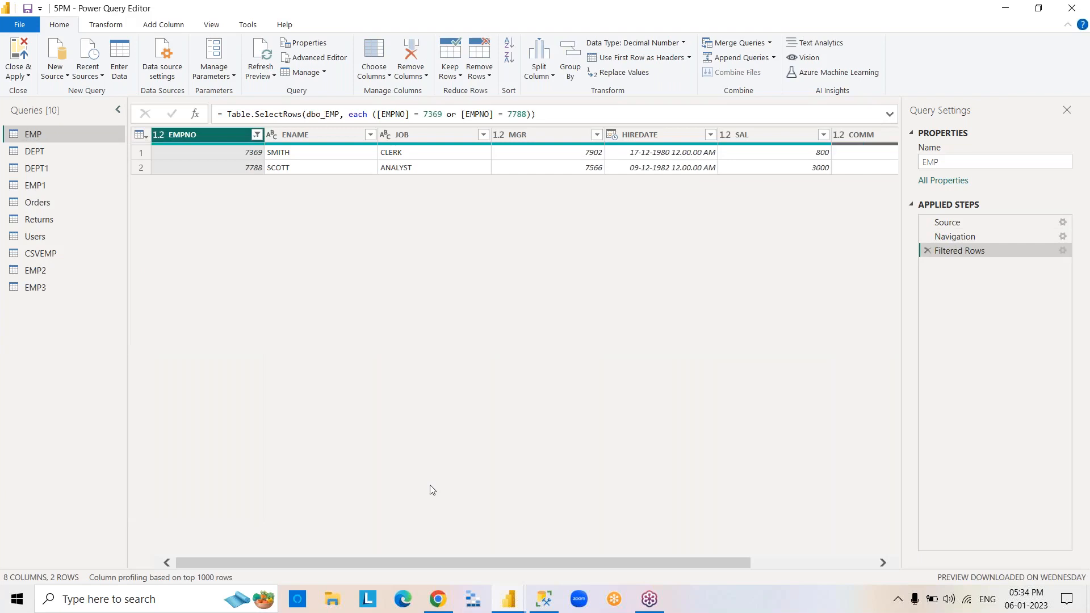
click(928, 251)
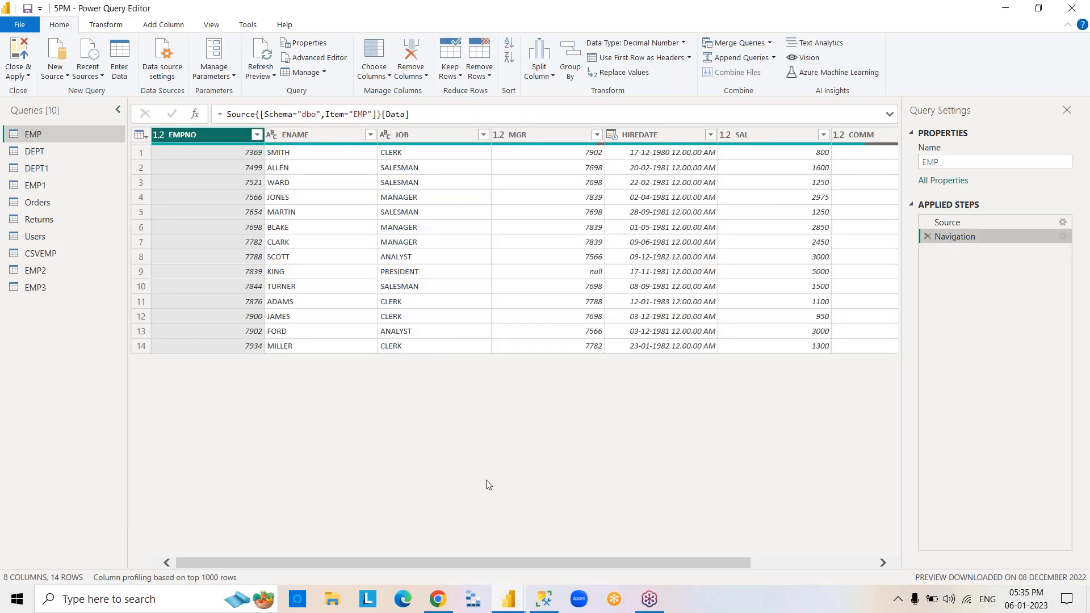
Sort the EMP query by EMPNO in ascending order, then remove that sort from the applied steps.
click(257, 135)
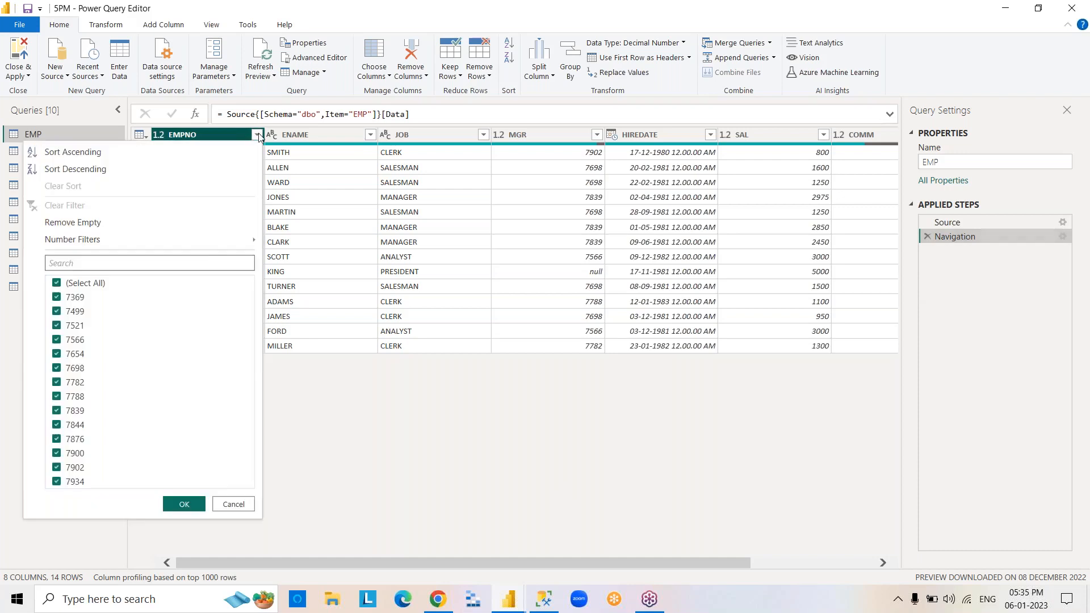
click(134, 158)
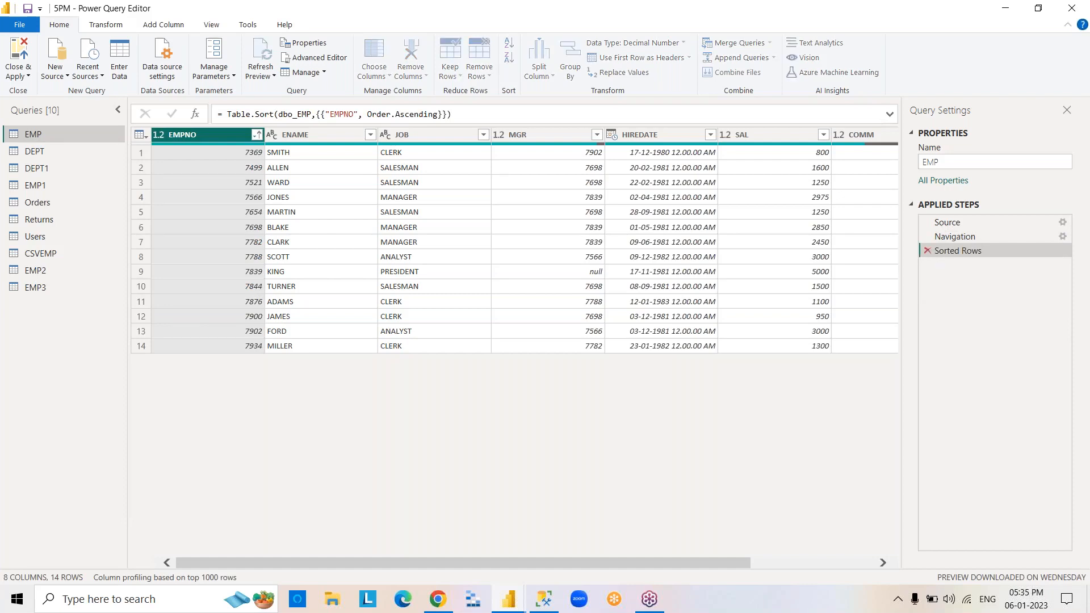
click(927, 251)
Sort the EMP query by EMPNO in descending order, then remove that sort from the applied steps.
click(256, 135)
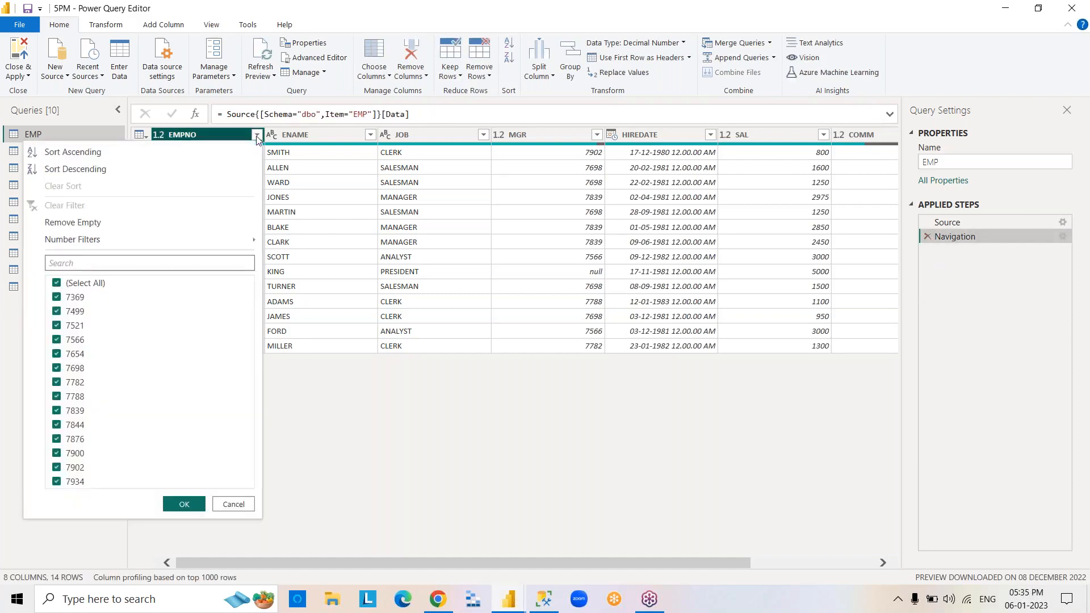
click(75, 169)
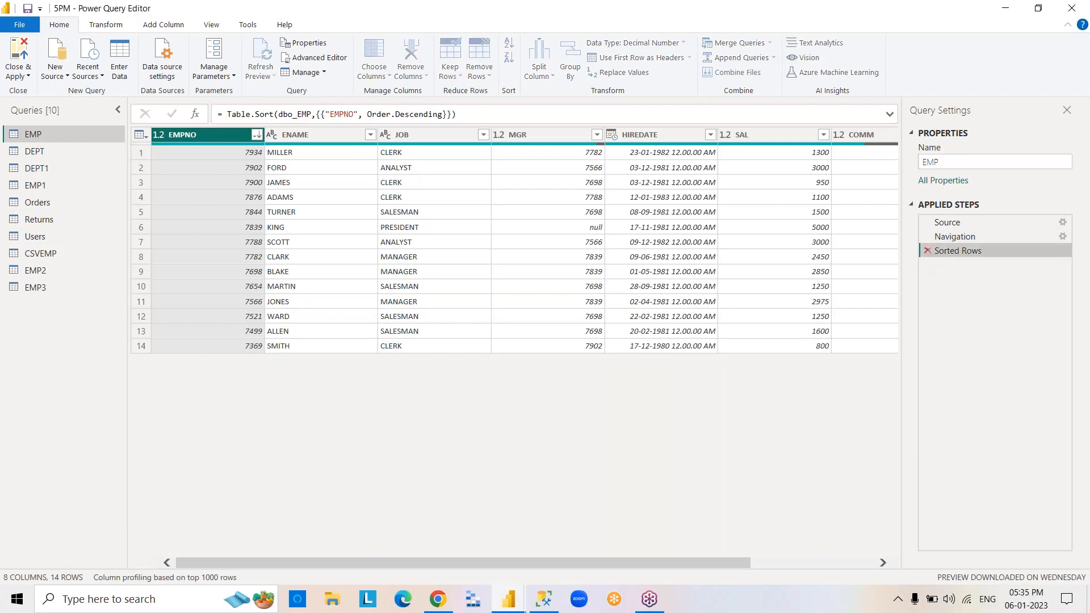
click(927, 250)
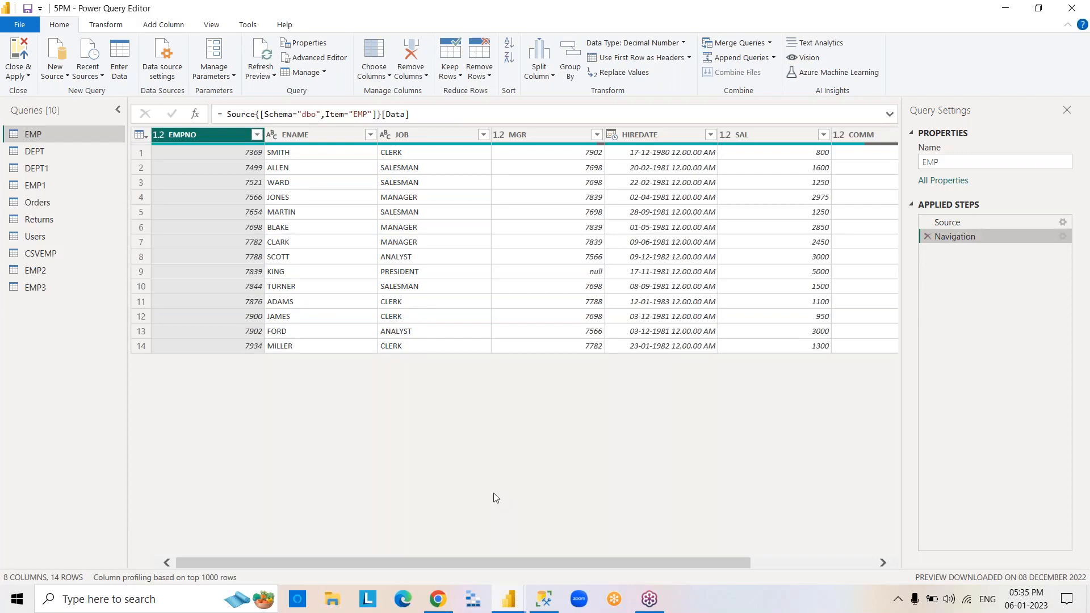
Remove rows with empty COMM values from the EMP query, then delete that filter from the applied steps.
click(256, 135)
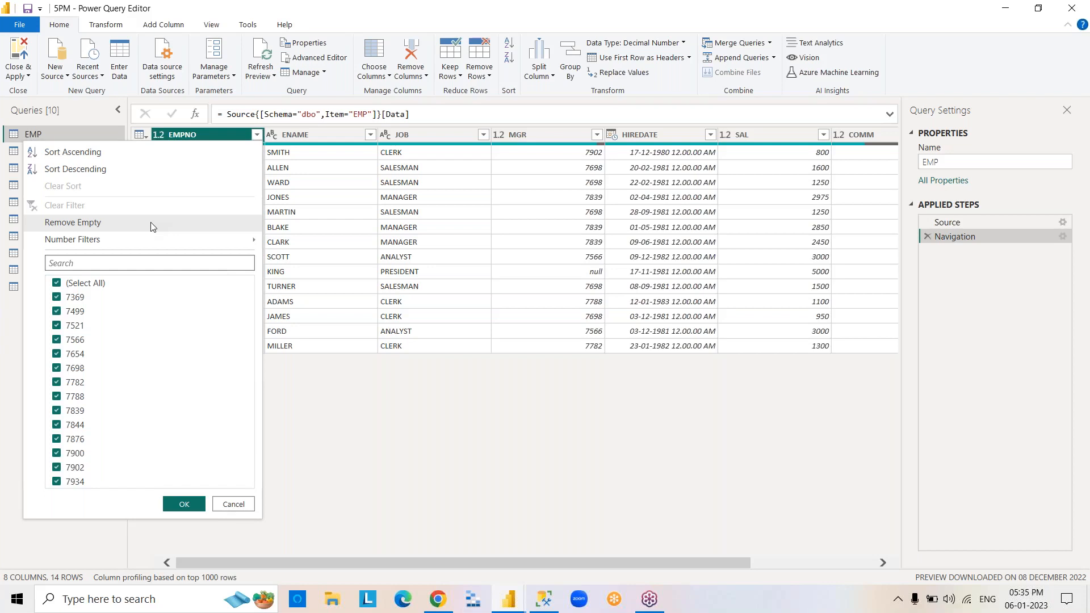
click(619, 518)
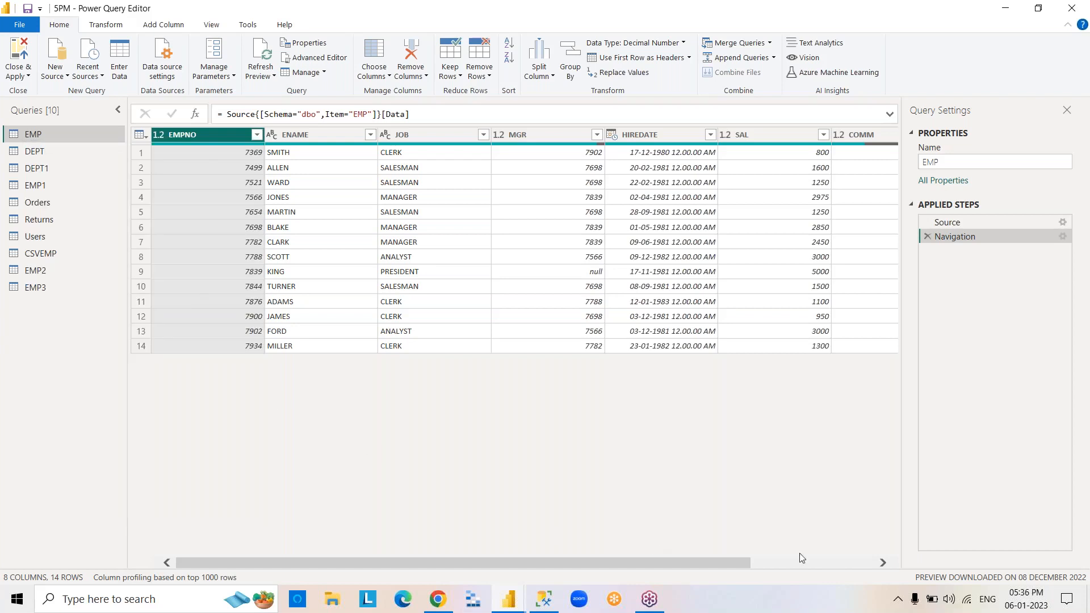
click(883, 562)
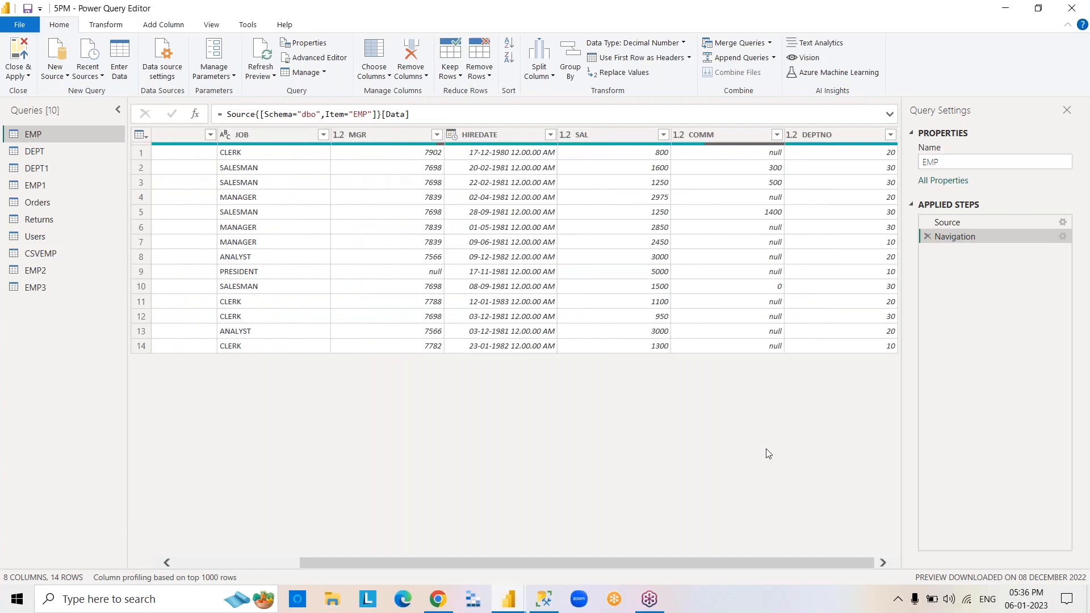
click(729, 136)
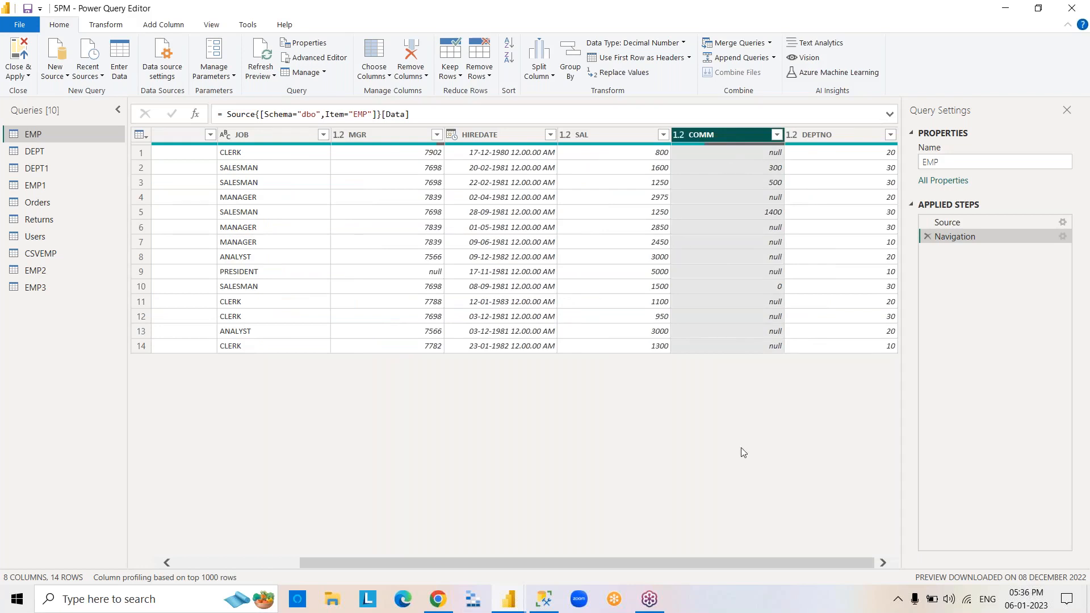
click(777, 136)
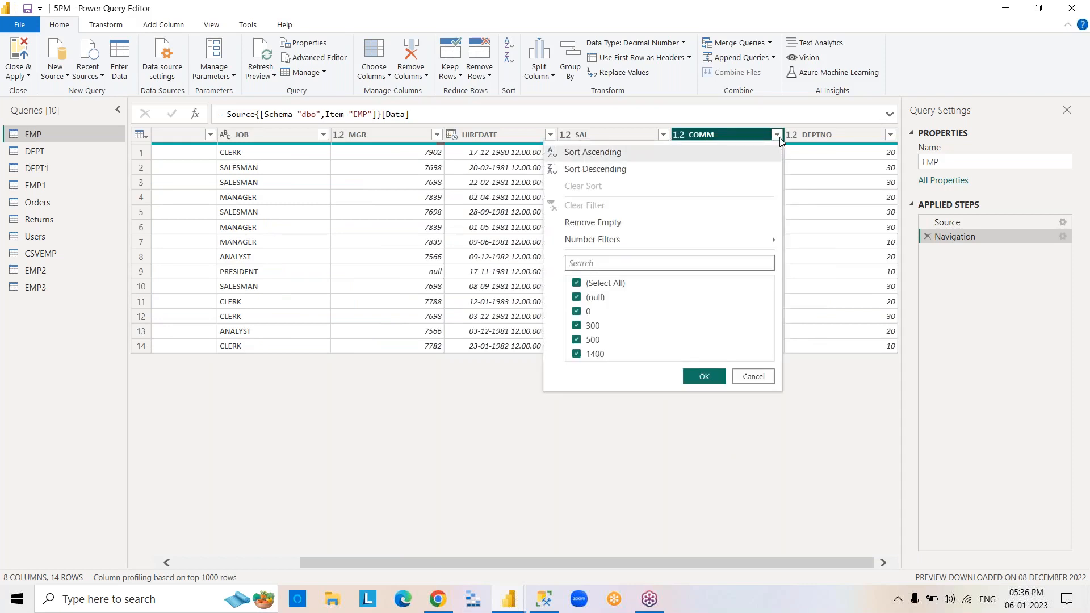
click(752, 377)
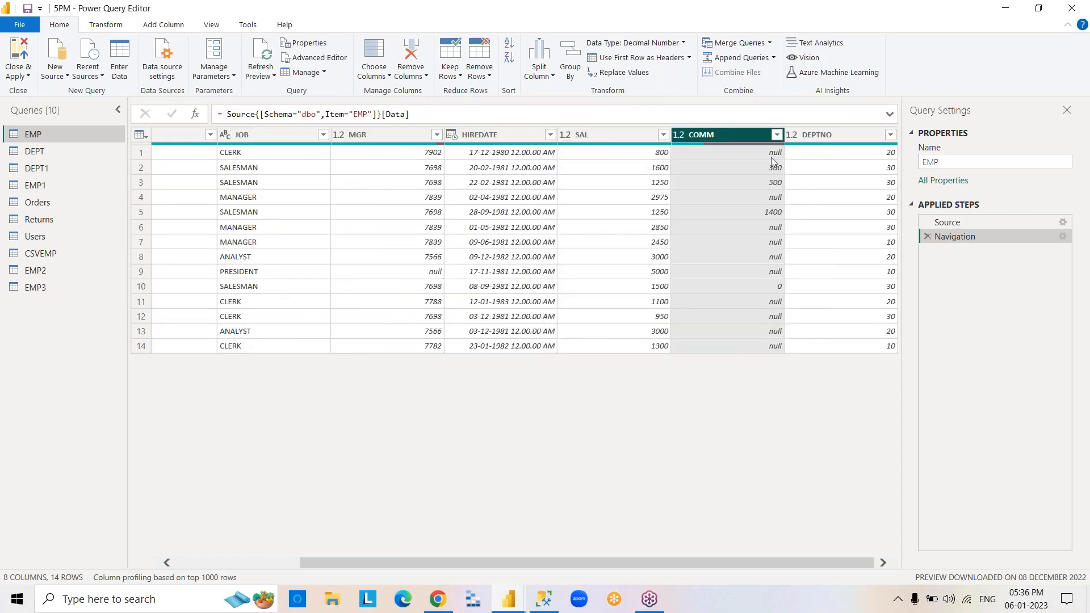
click(776, 135)
click(622, 222)
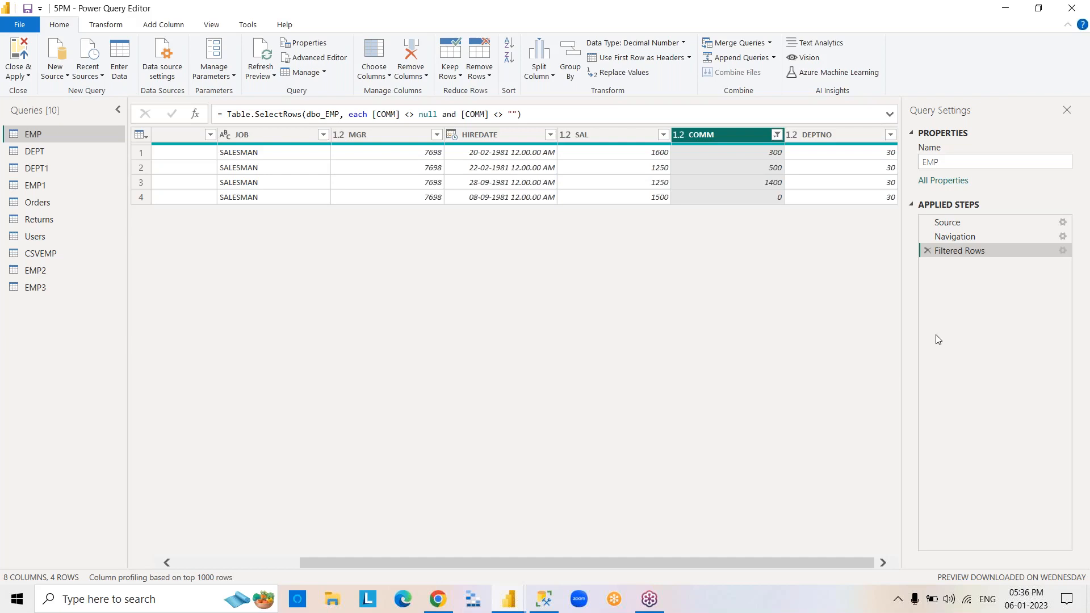
click(927, 250)
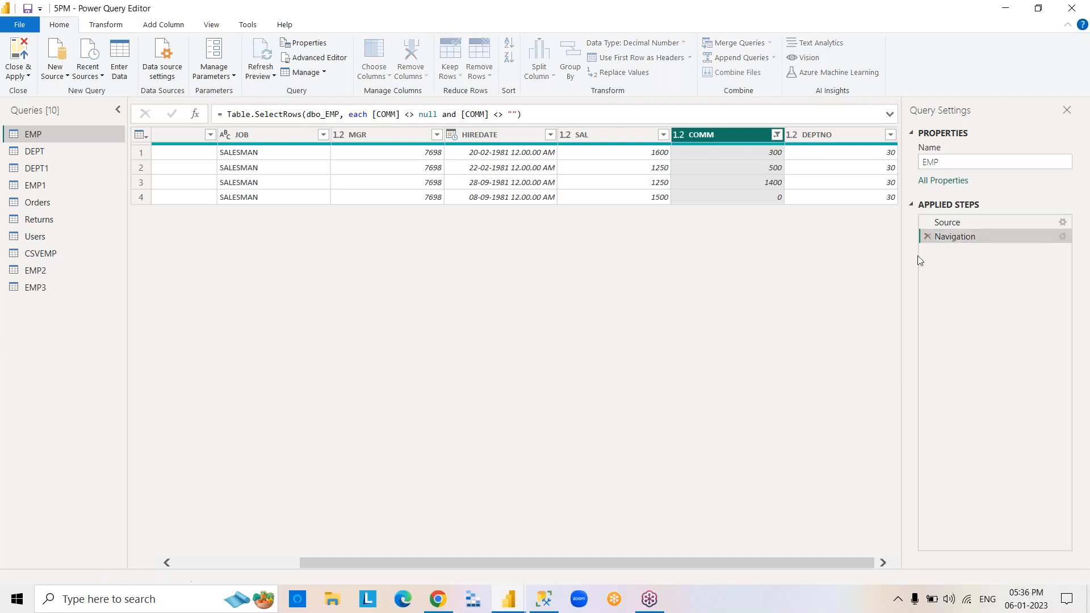
Set up a number filter on EMP's EMPNO column with the conditions equals 7369 And equals 7788.
click(254, 563)
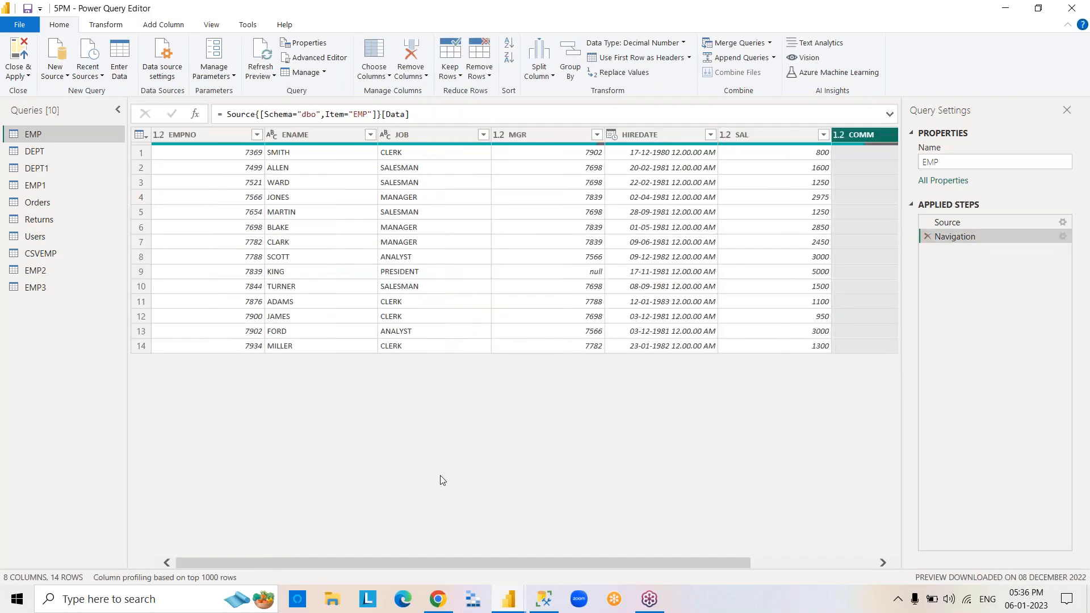
click(228, 138)
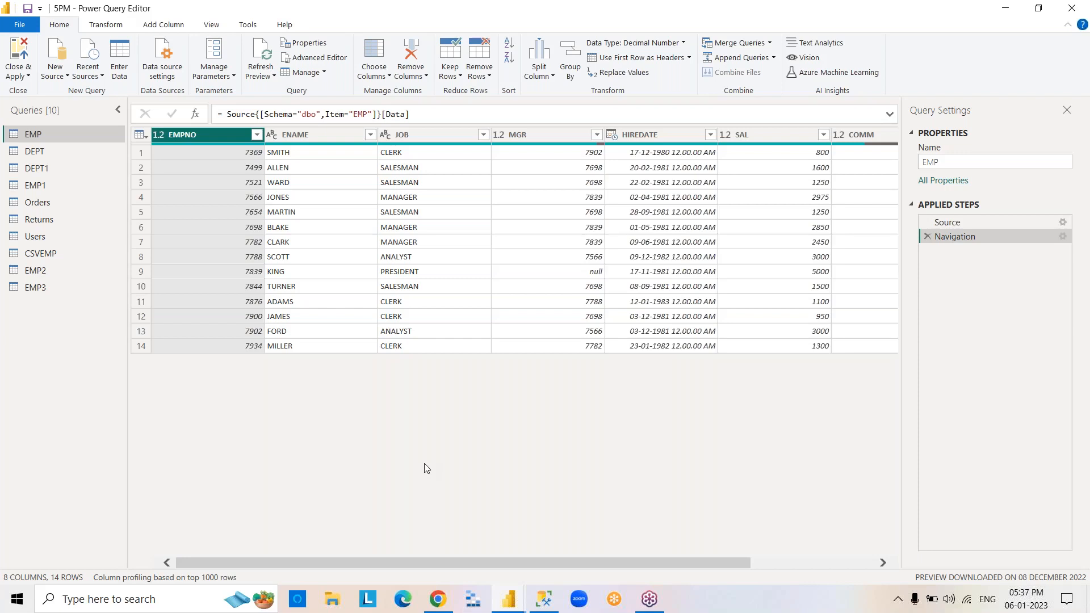
click(258, 135)
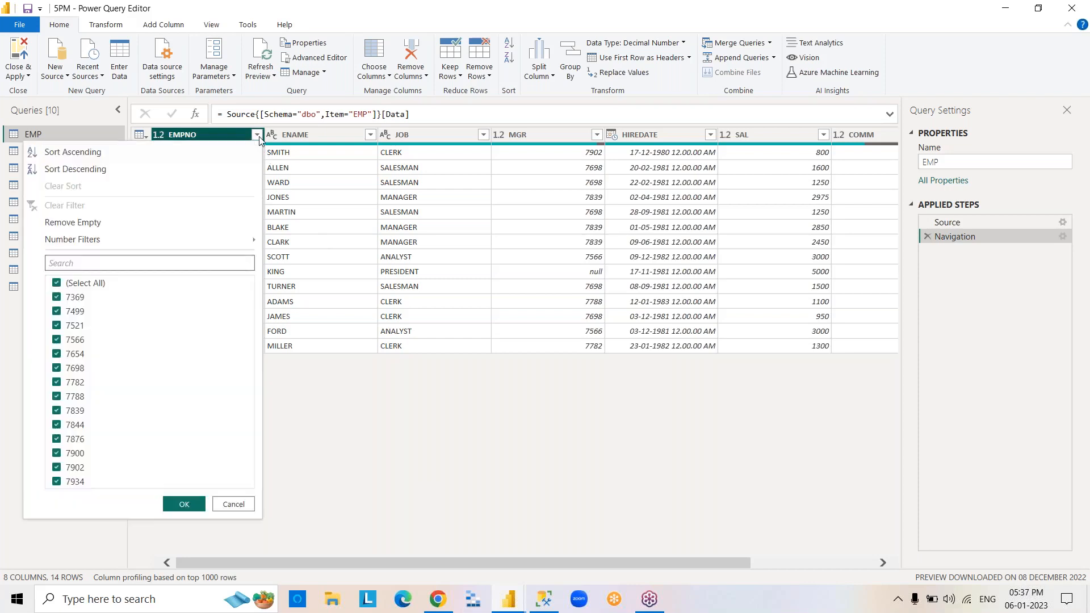
mouse_move(168, 247)
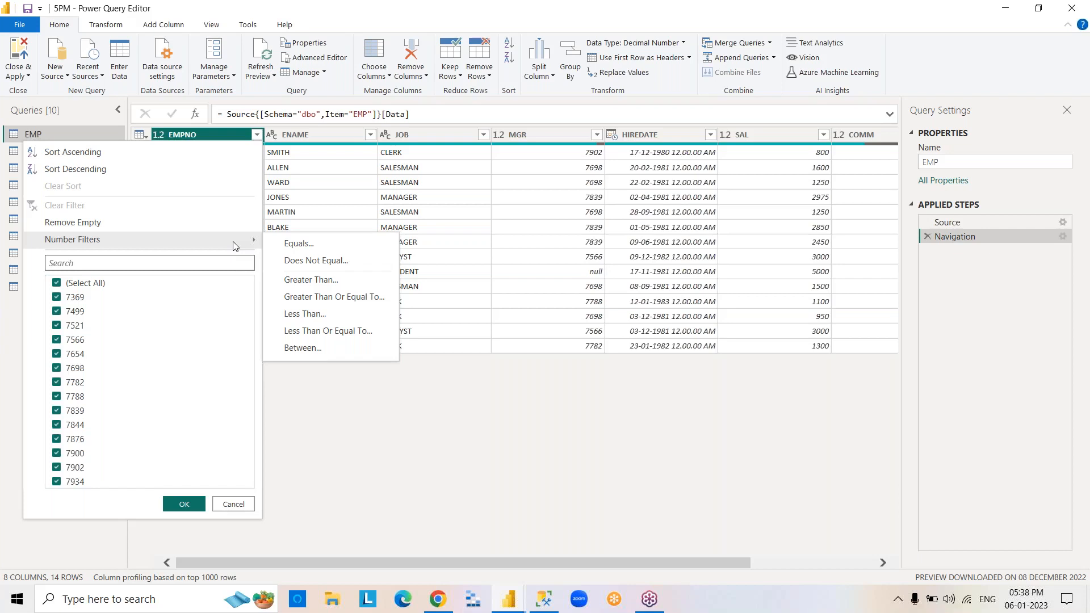
click(312, 244)
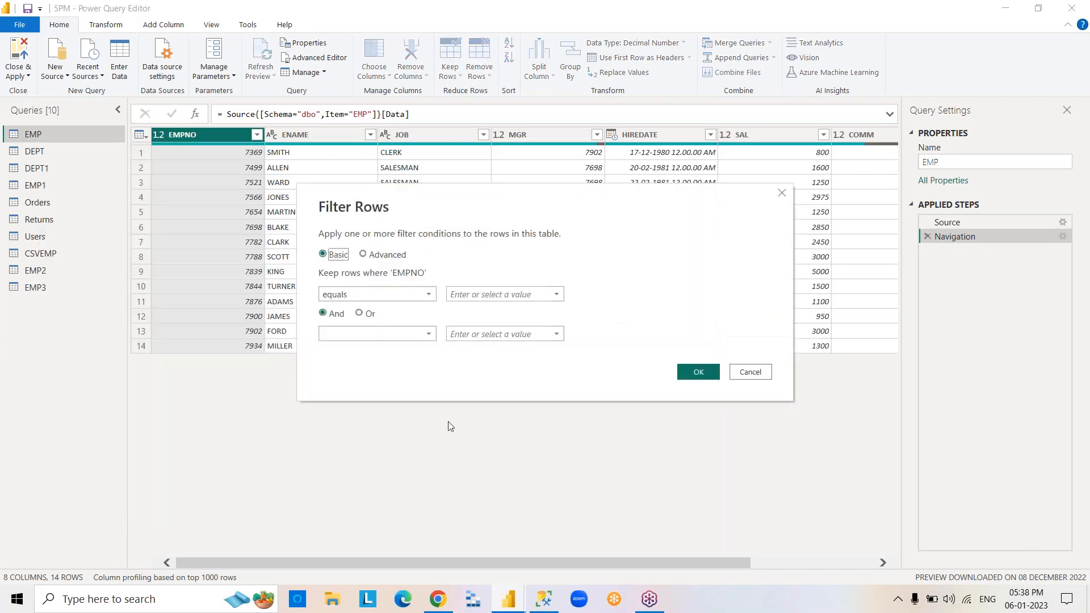
text(7369)
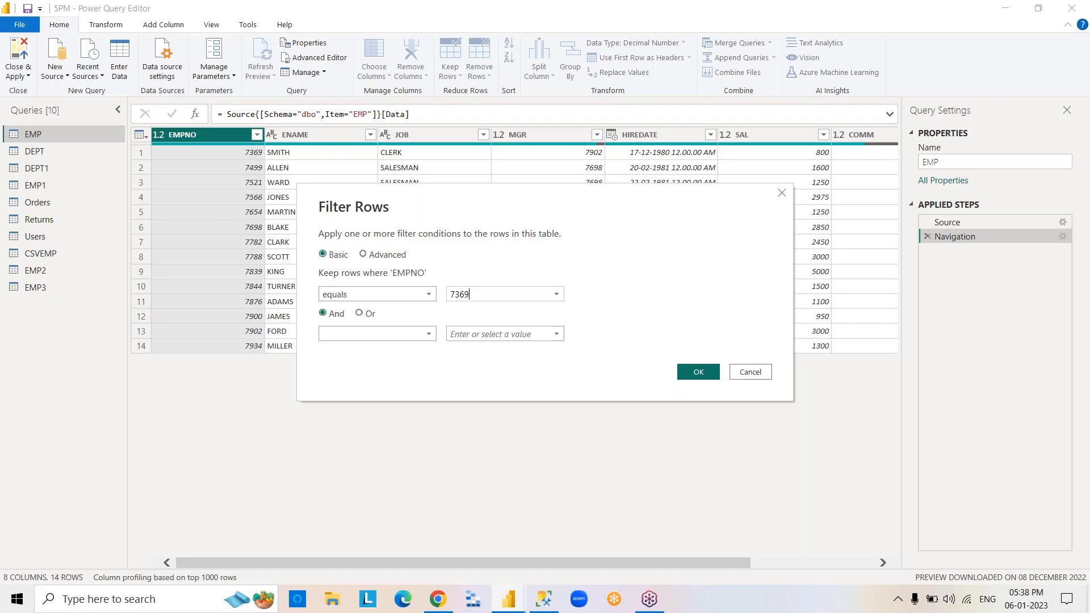
click(426, 333)
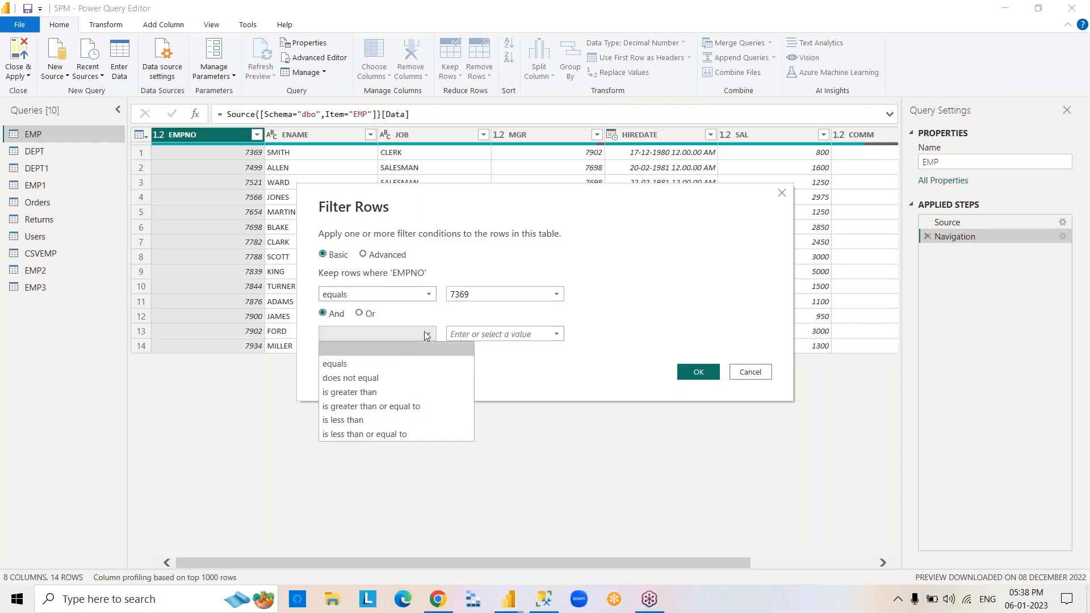
click(395, 364)
text(7788)
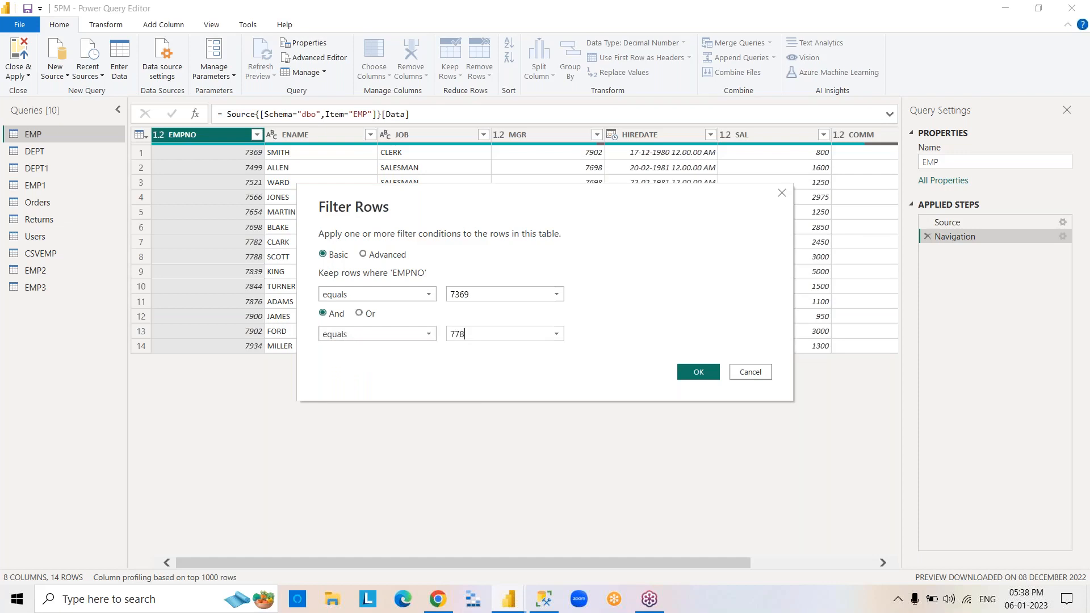
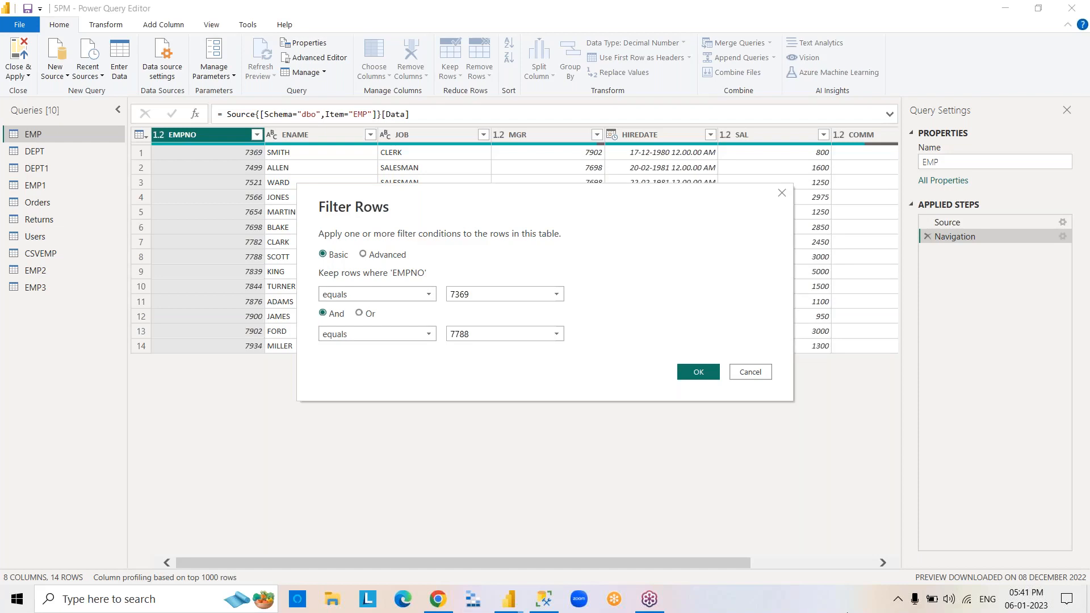
Apply the EMPNO filter, edited to join its 7369 and 7788 conditions with Or, then delete it from the applied steps.
click(698, 372)
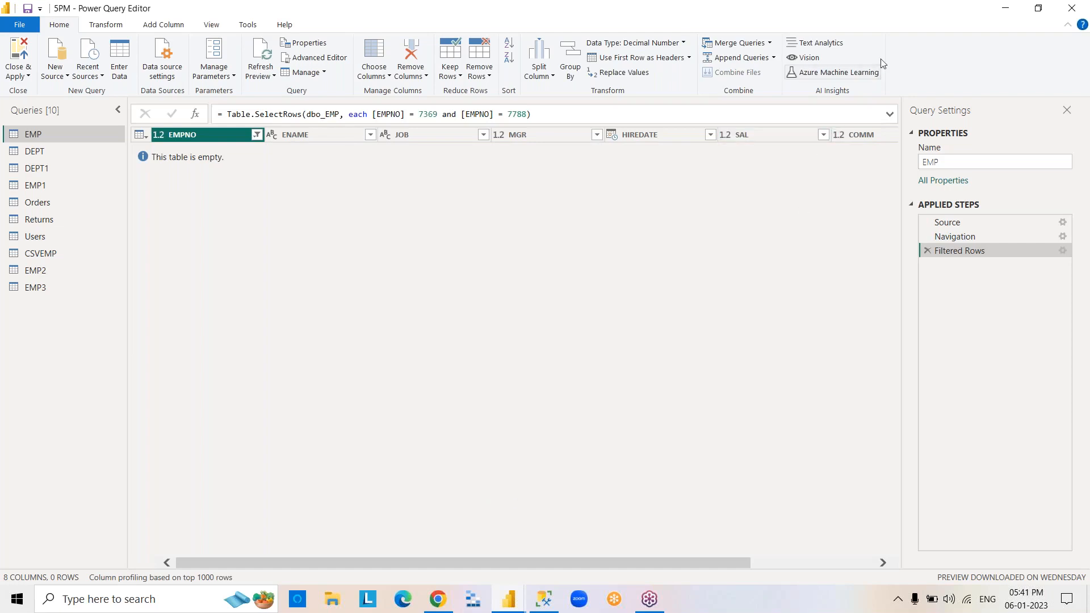
double_click(959, 253)
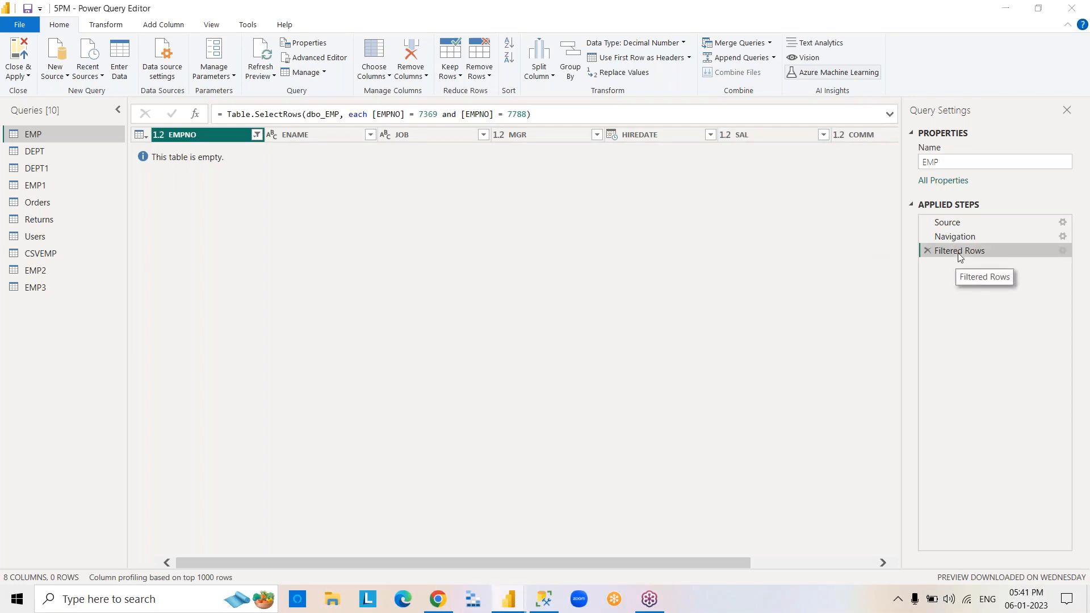
click(360, 313)
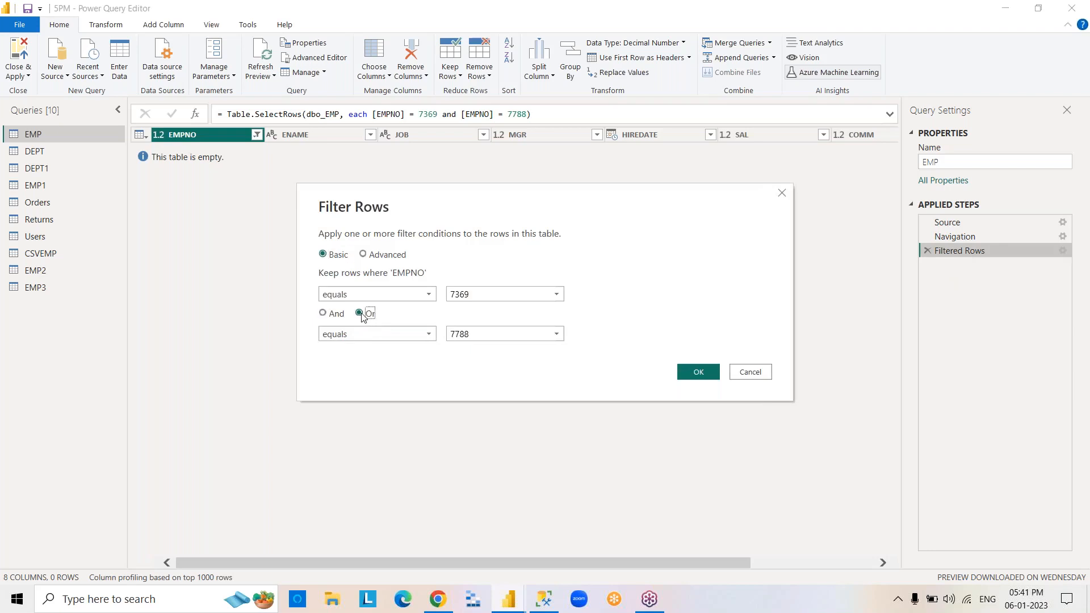
click(689, 379)
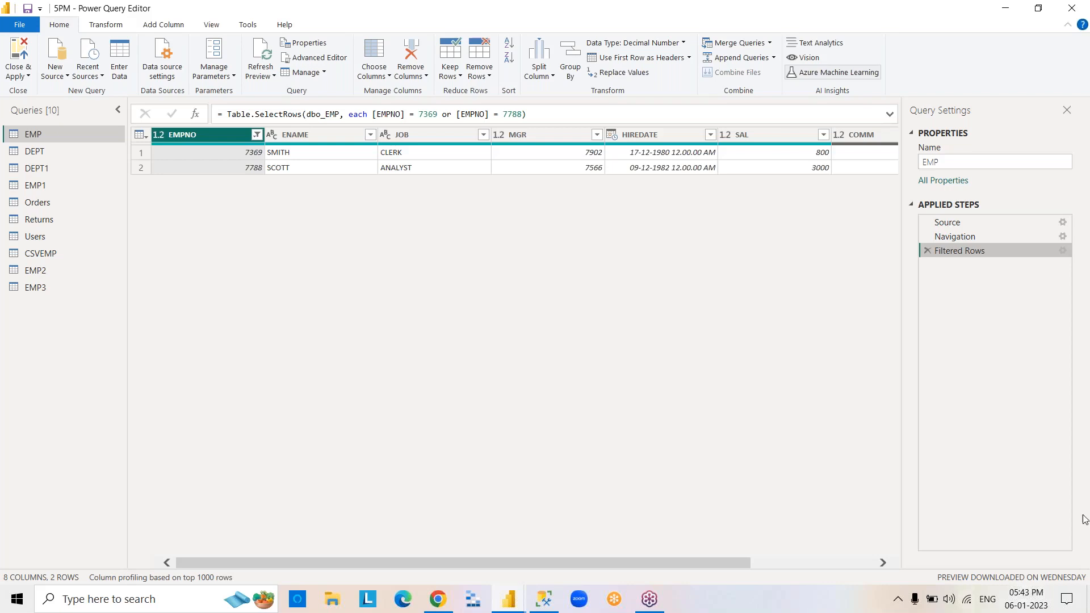
click(928, 251)
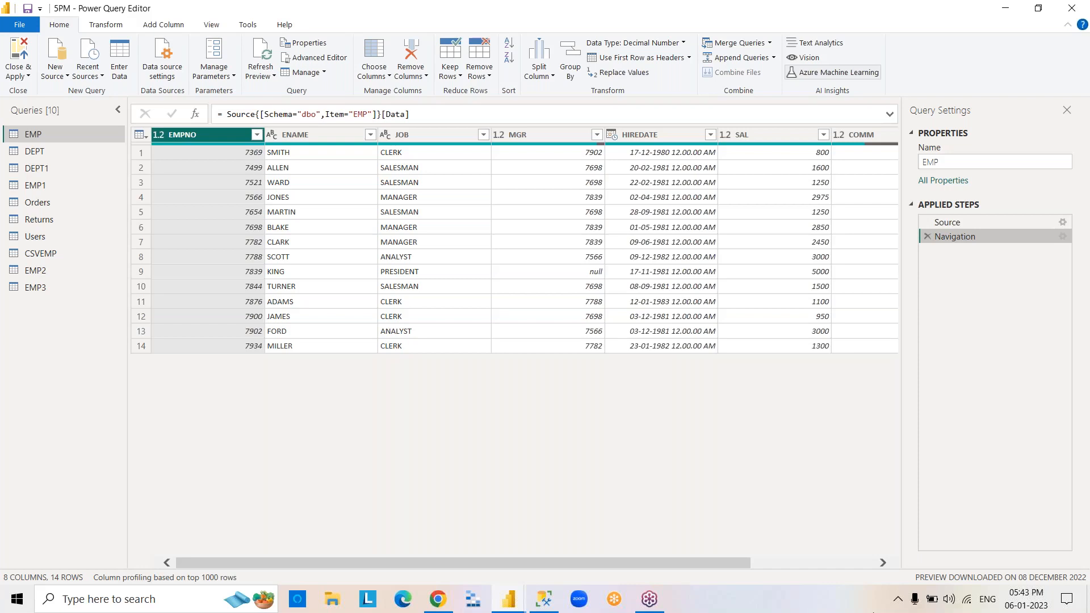
Filter EMP's ENAME column to rows that begin with S And contain T.
click(342, 136)
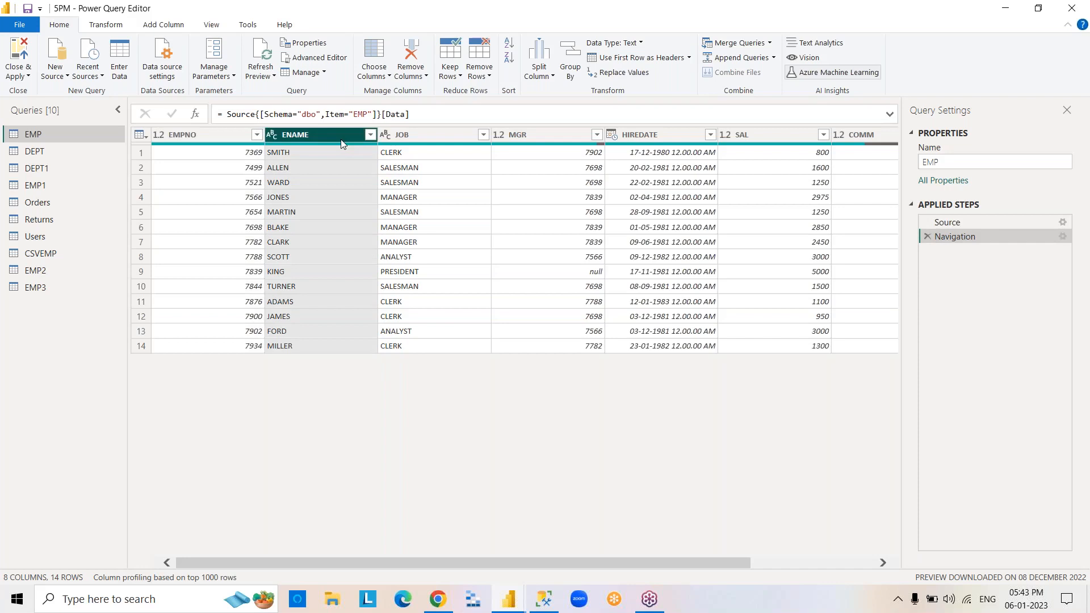
click(1071, 8)
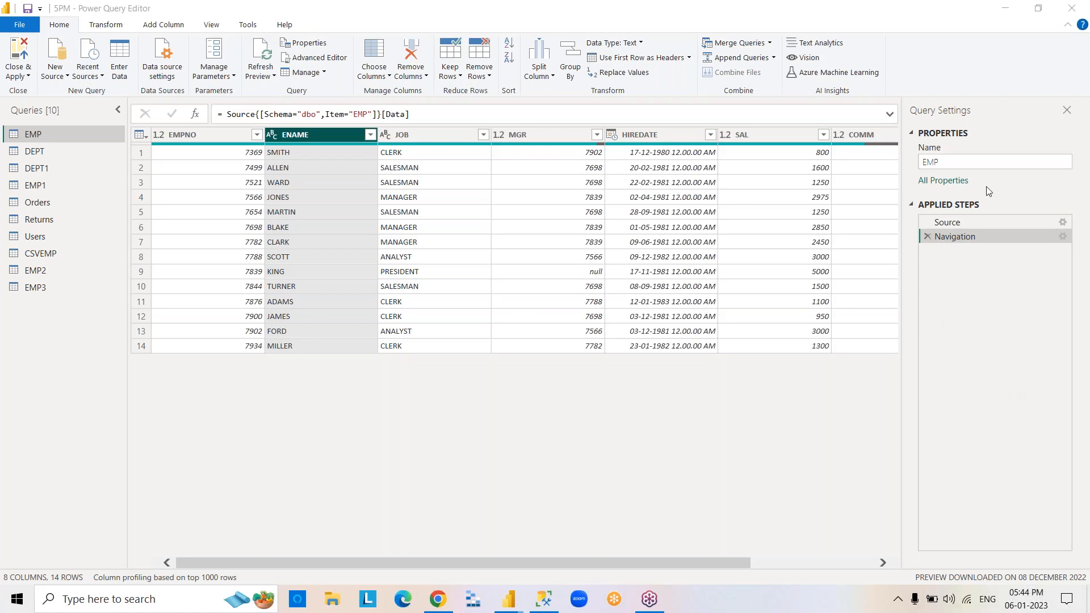
click(370, 135)
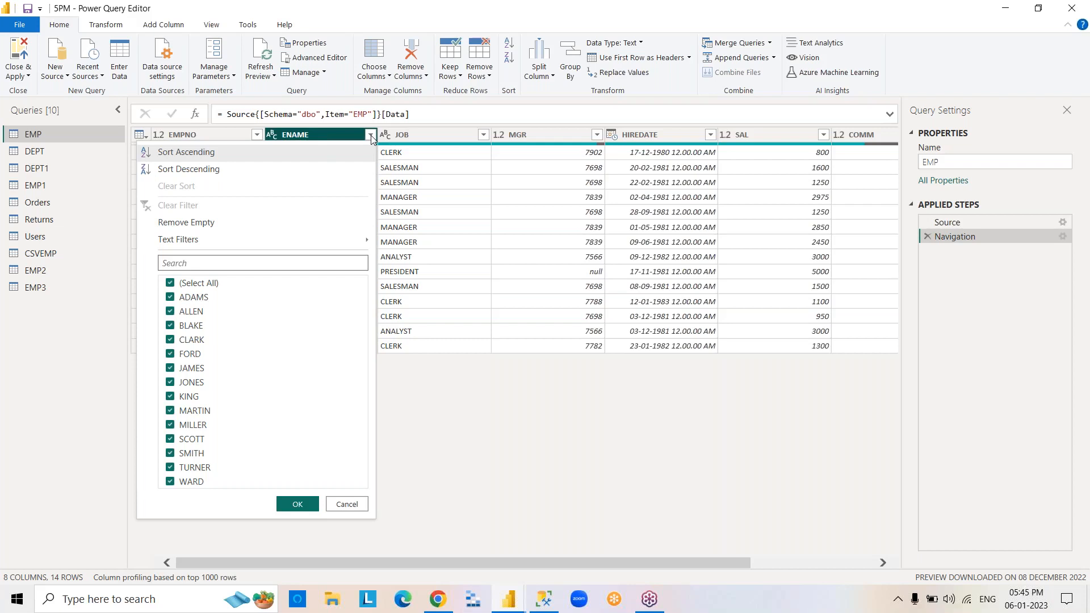
mouse_move(333, 244)
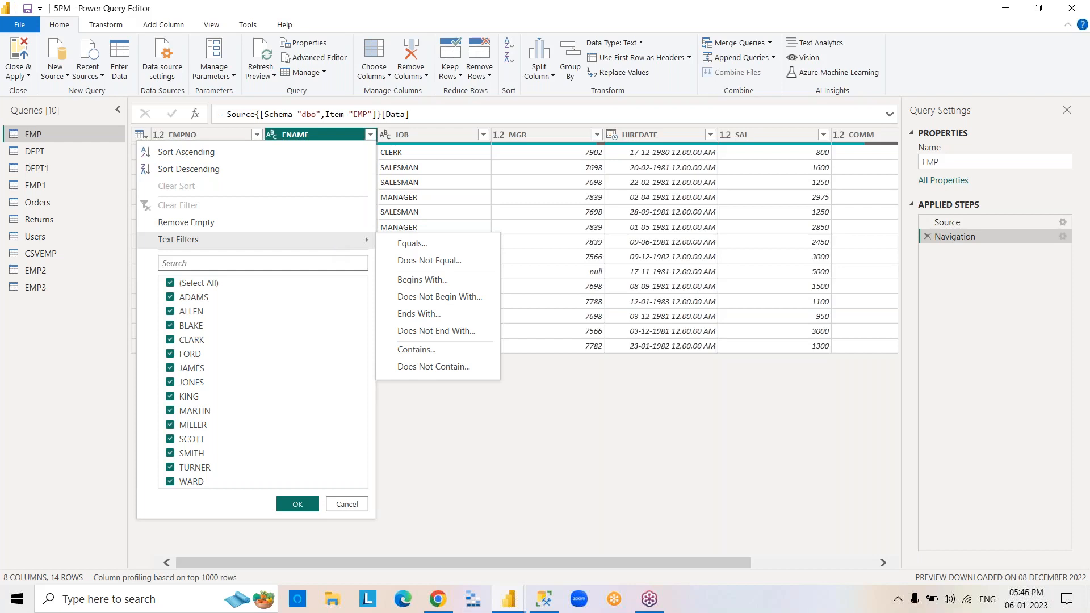
click(451, 282)
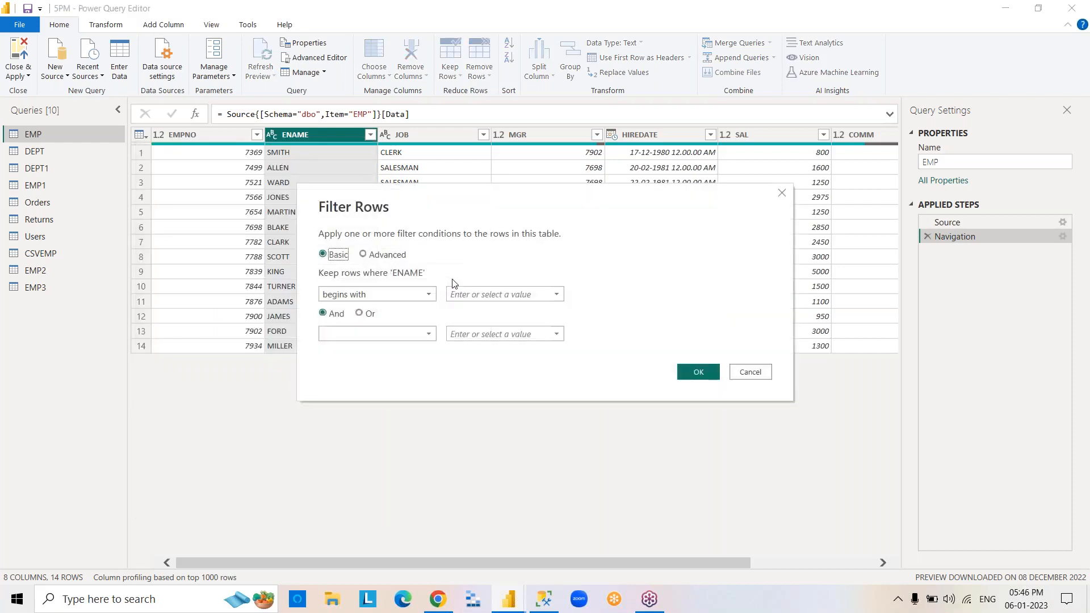
click(456, 295)
text(S)
click(428, 334)
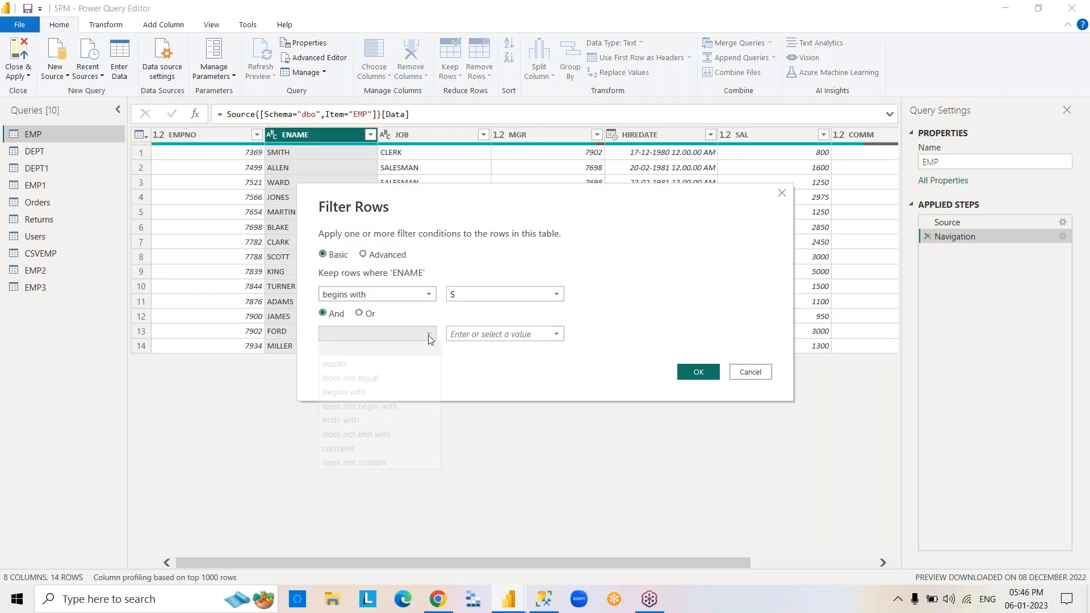
click(371, 448)
click(464, 335)
text(T)
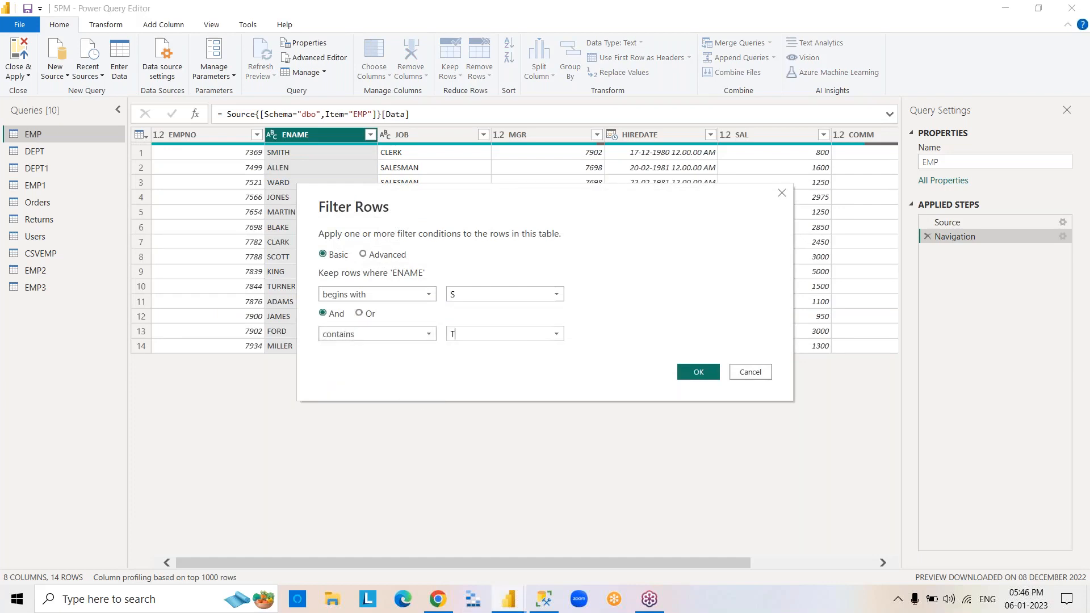
click(691, 378)
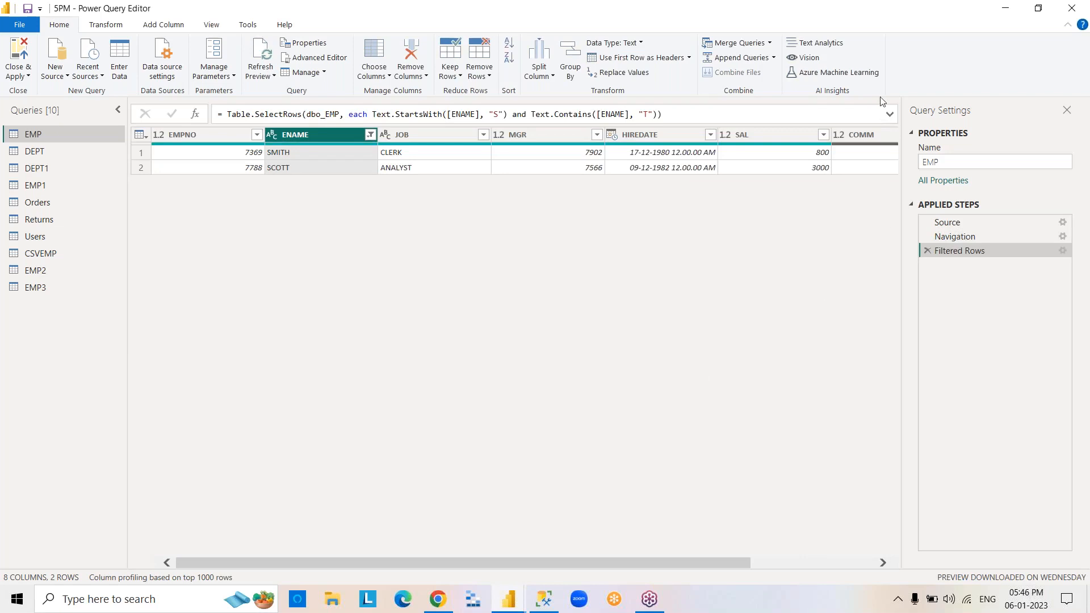
click(885, 48)
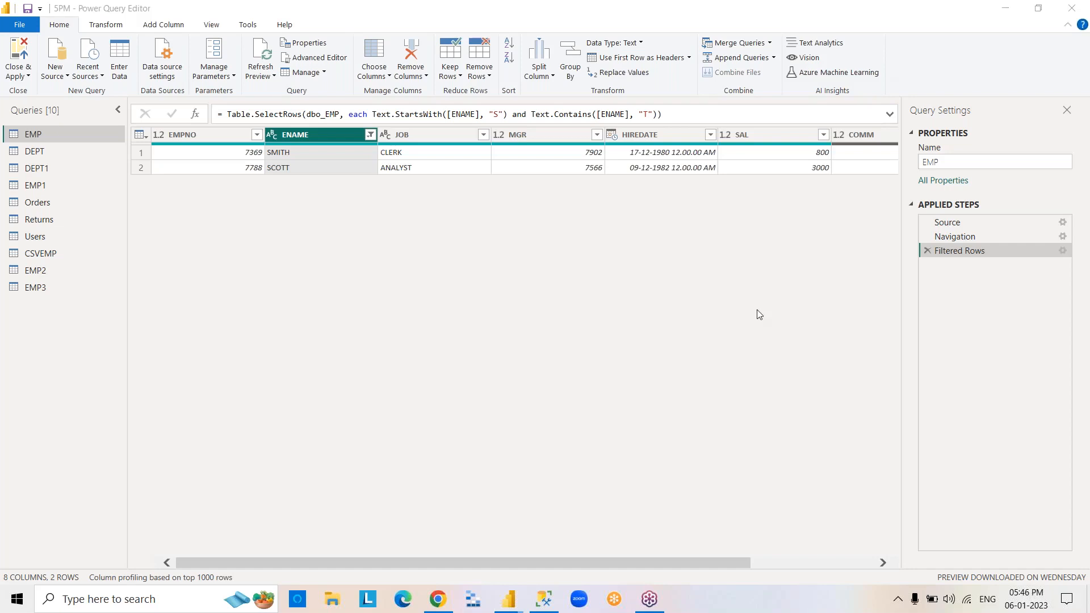
Edit the ENAME text filter to join its conditions with Or, then delete the filter from the applied steps.
click(959, 253)
double_click(959, 254)
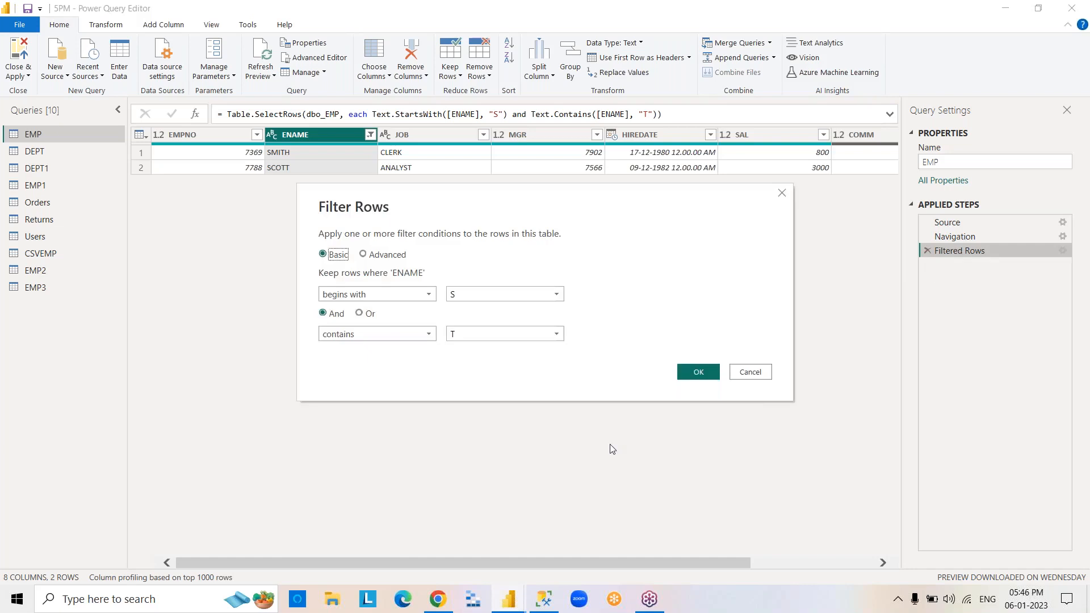
click(354, 312)
click(359, 313)
click(696, 370)
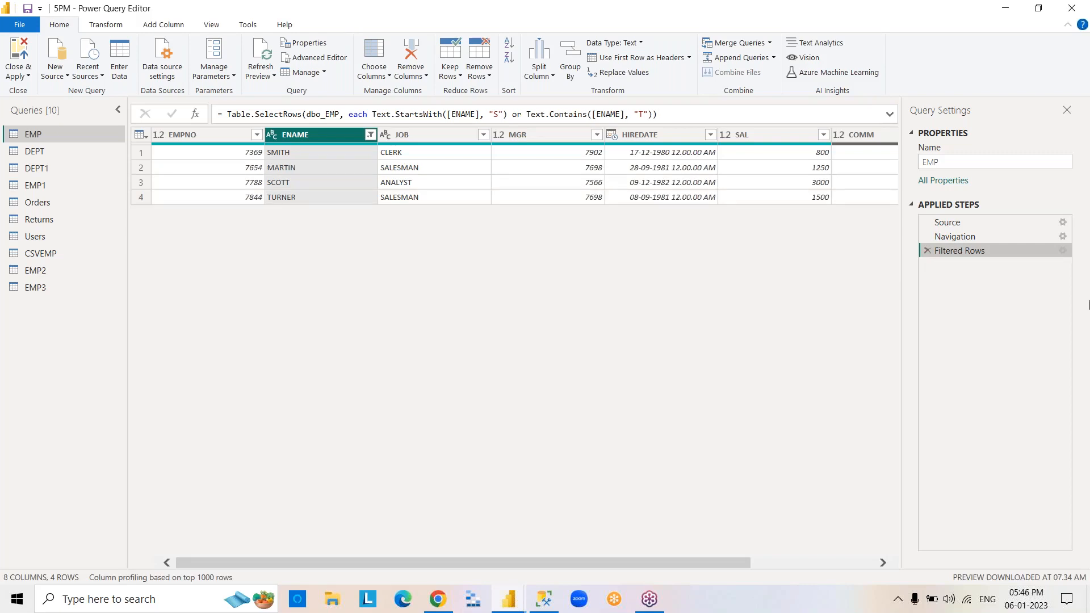
click(1080, 69)
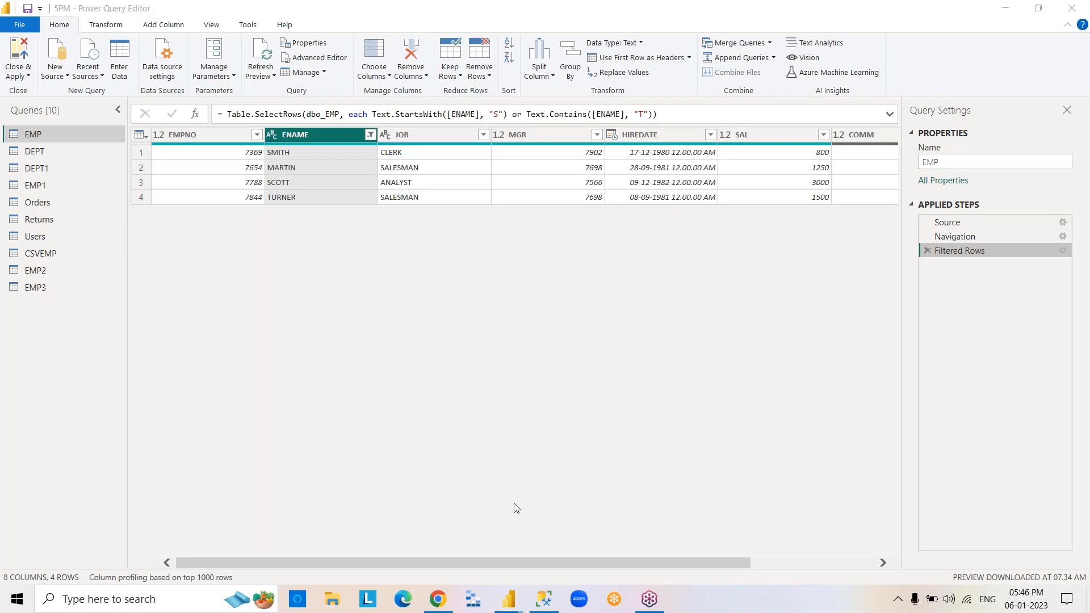
click(926, 251)
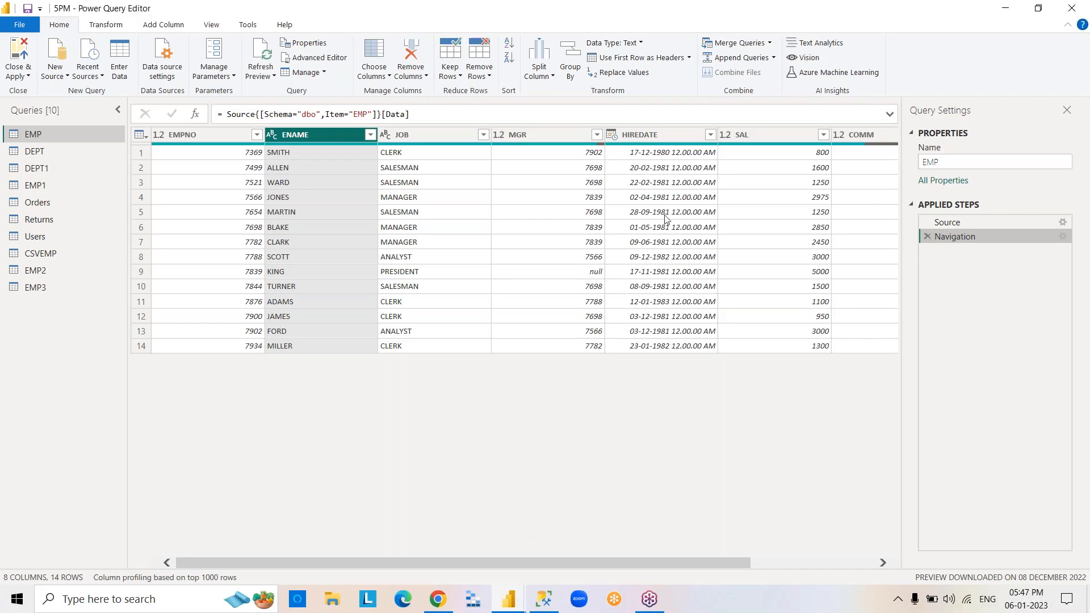
Filter EMP's HIREDATE column to Quarter 1, then delete that filter from the applied steps.
click(682, 135)
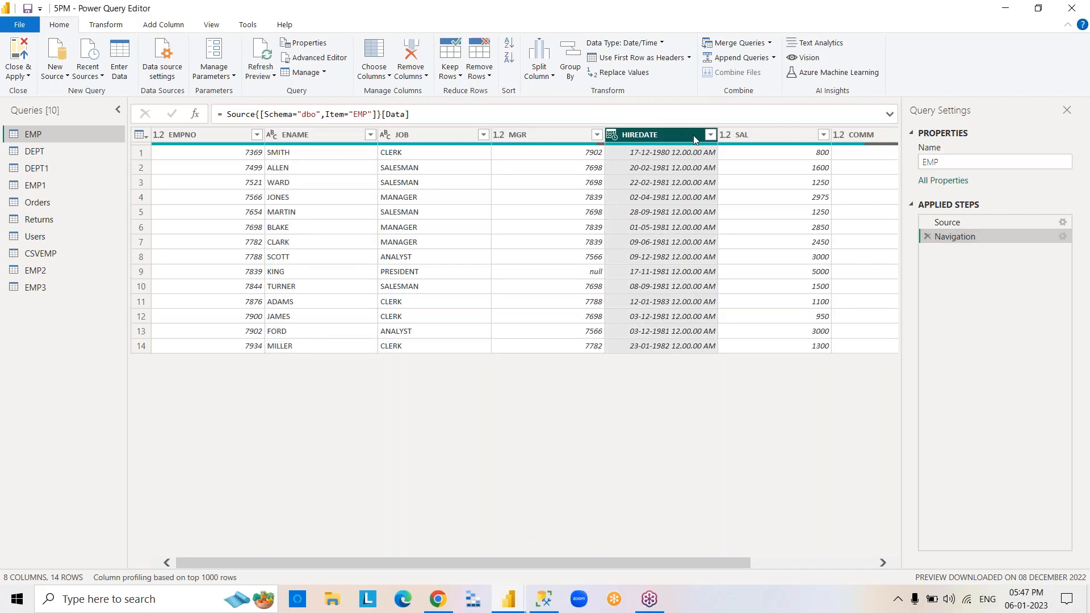
click(709, 135)
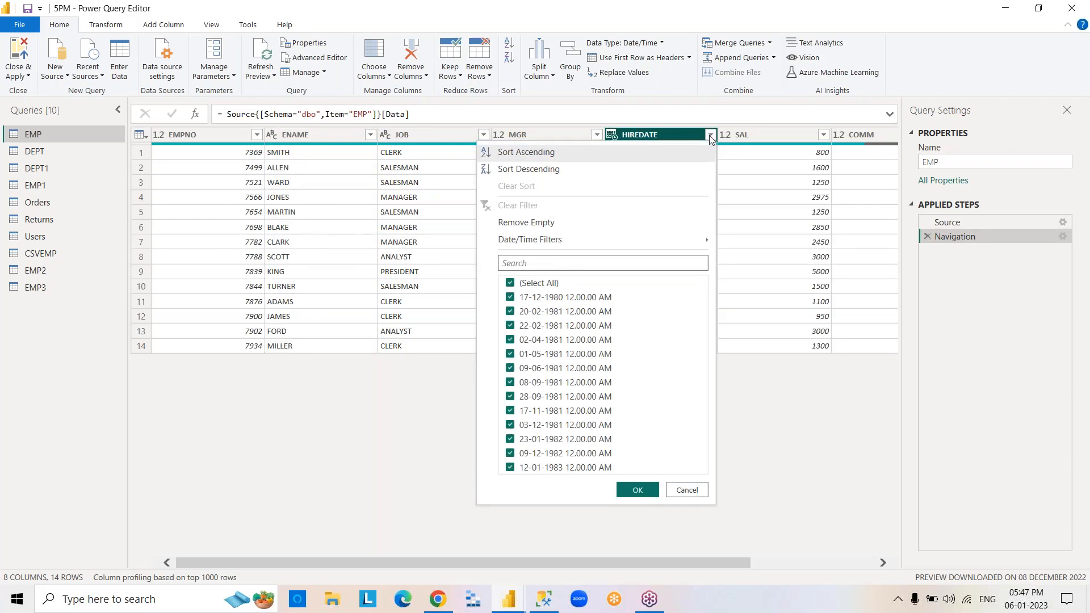
mouse_move(639, 241)
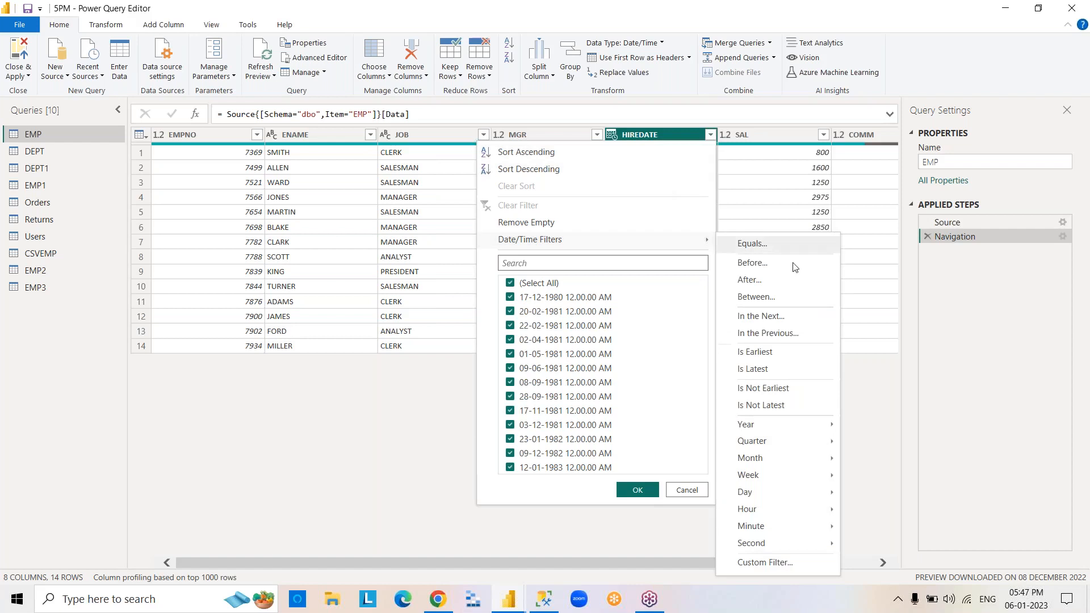
mouse_move(794, 432)
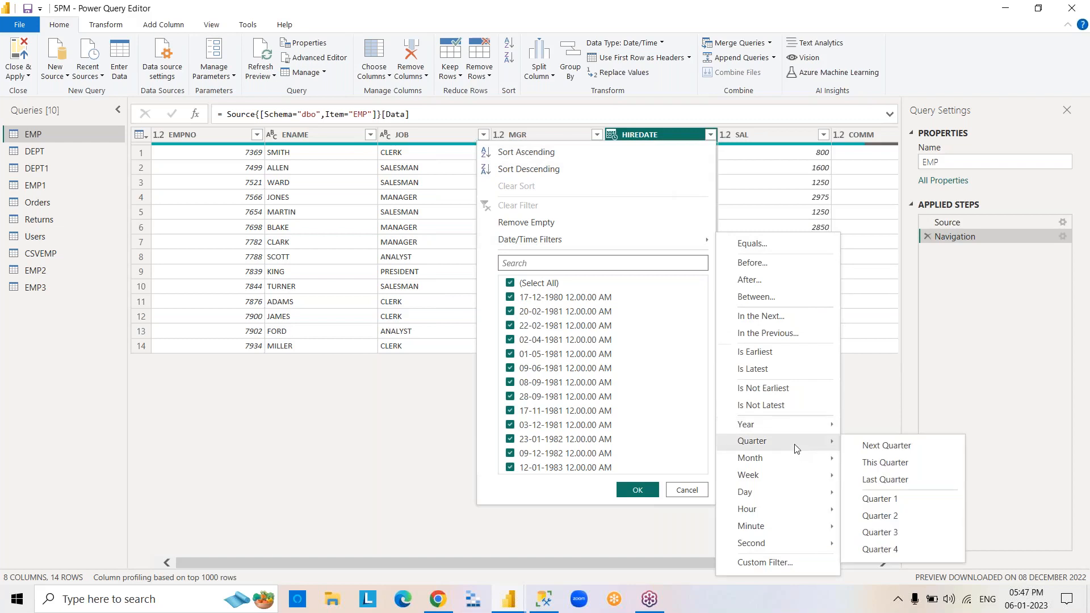
click(919, 495)
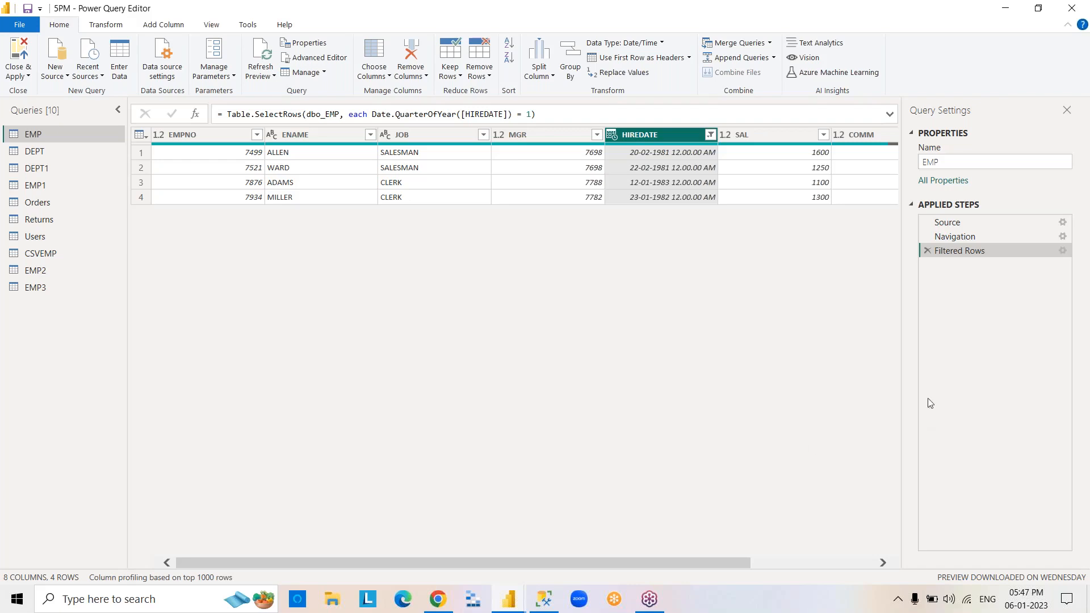
double_click(957, 253)
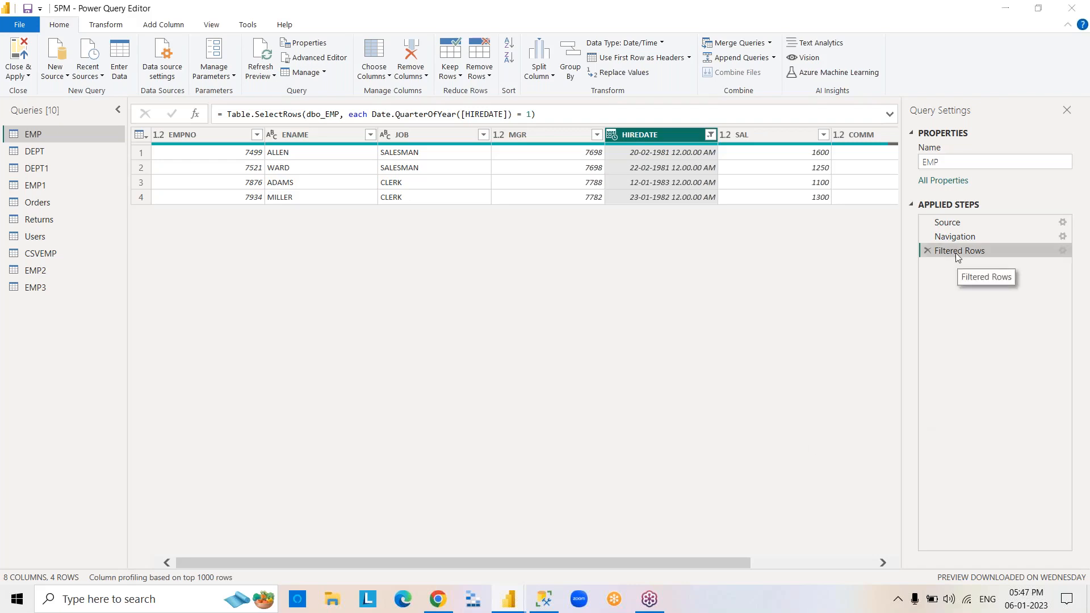
click(748, 372)
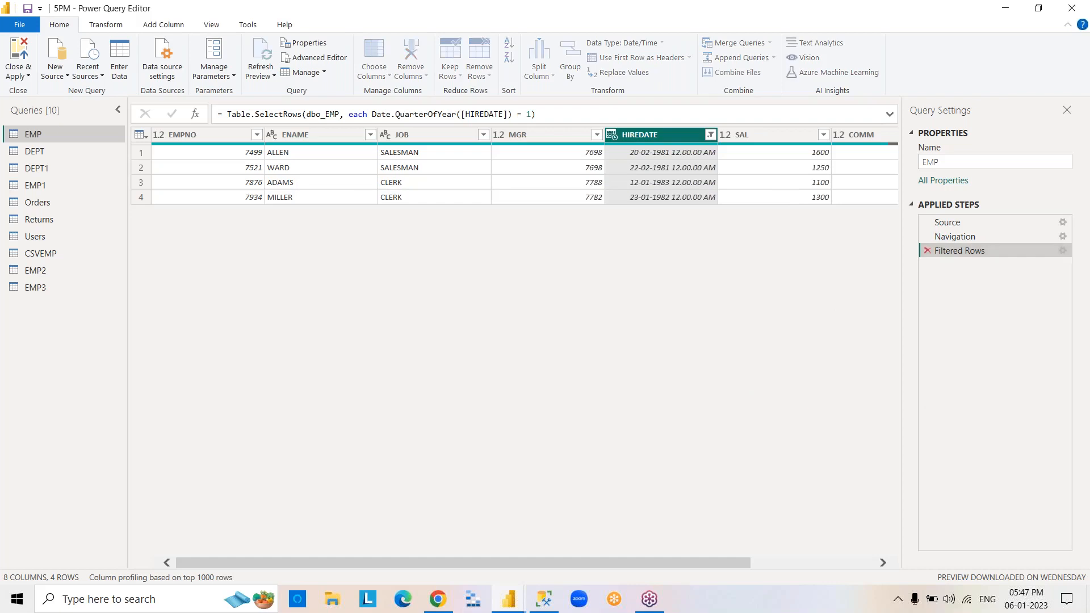
click(927, 252)
Filter EMP's HIREDATE column to the month of June, then delete that filter from the applied steps.
click(710, 135)
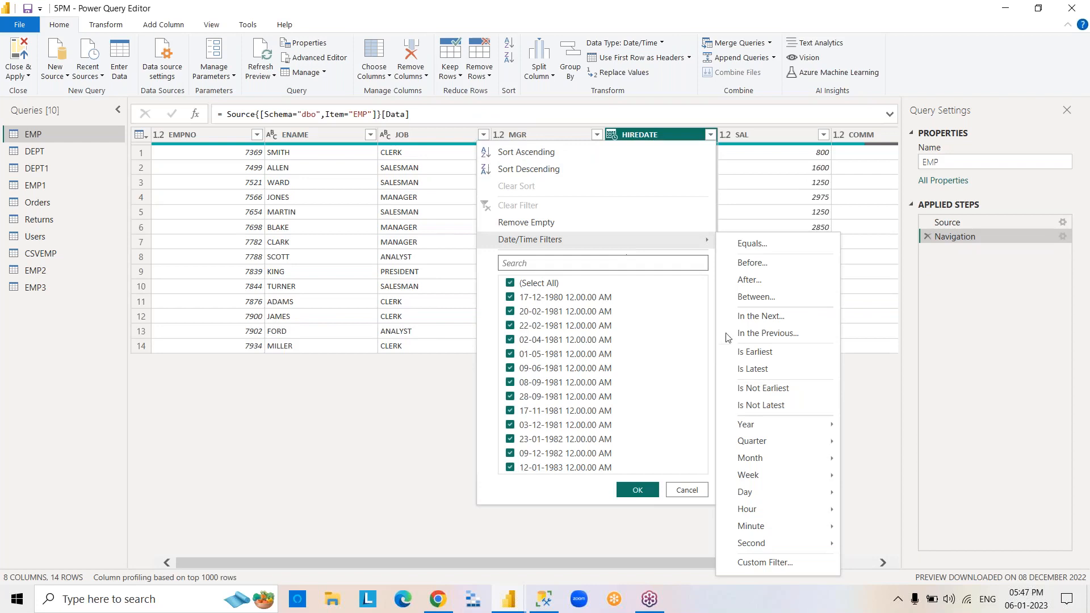
mouse_move(789, 457)
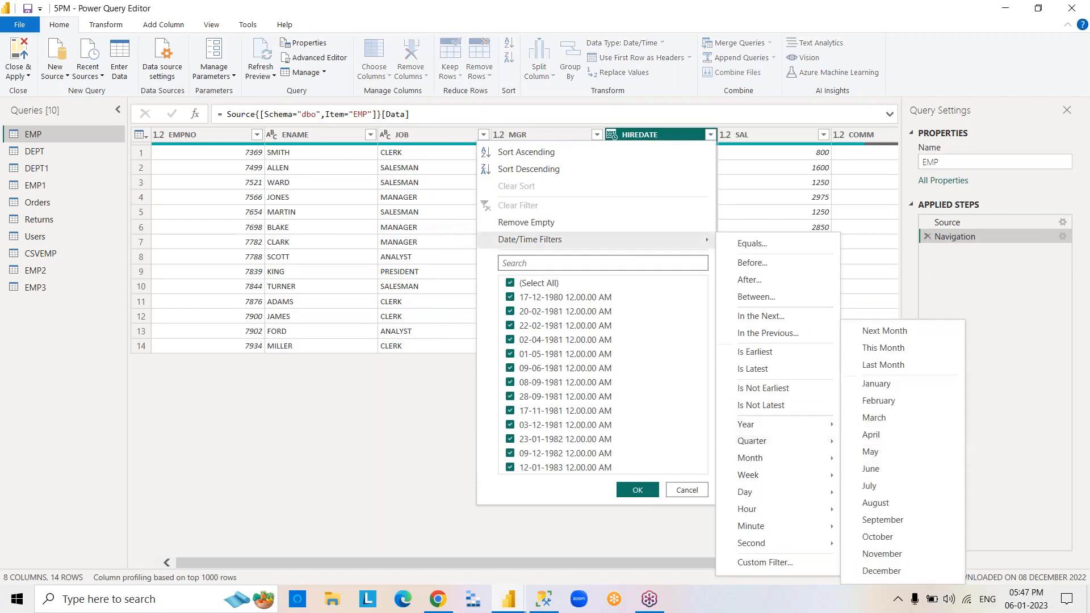
click(887, 471)
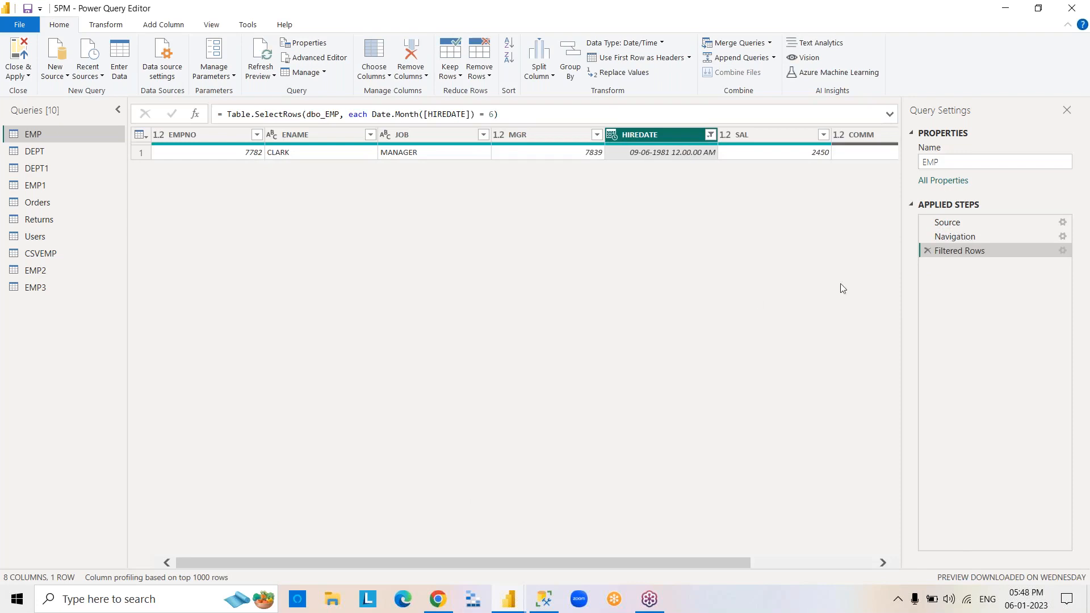
click(927, 252)
click(710, 135)
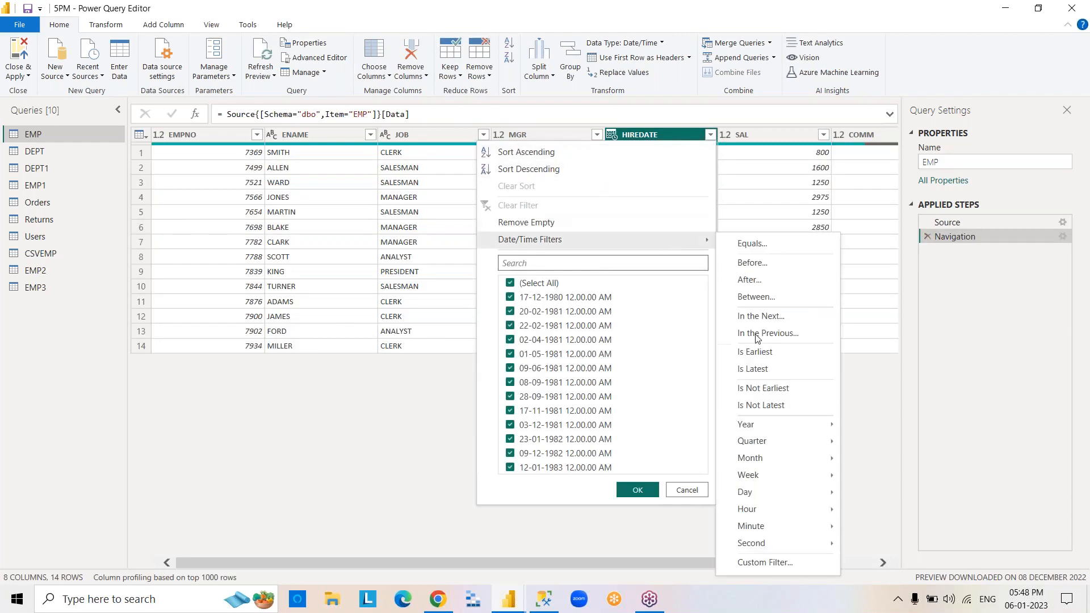
mouse_move(799, 465)
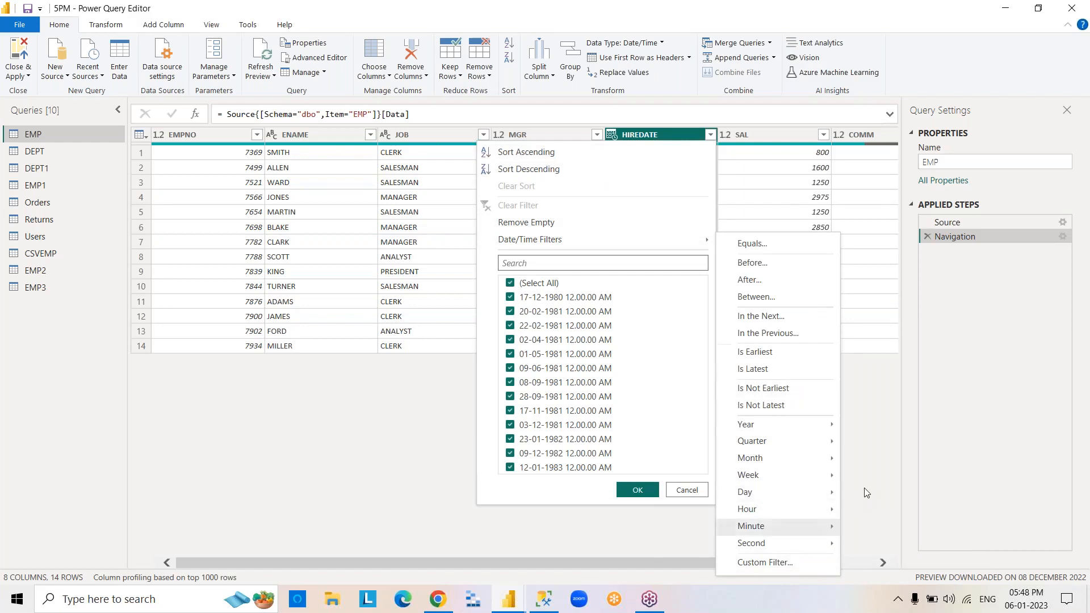
click(866, 493)
click(232, 137)
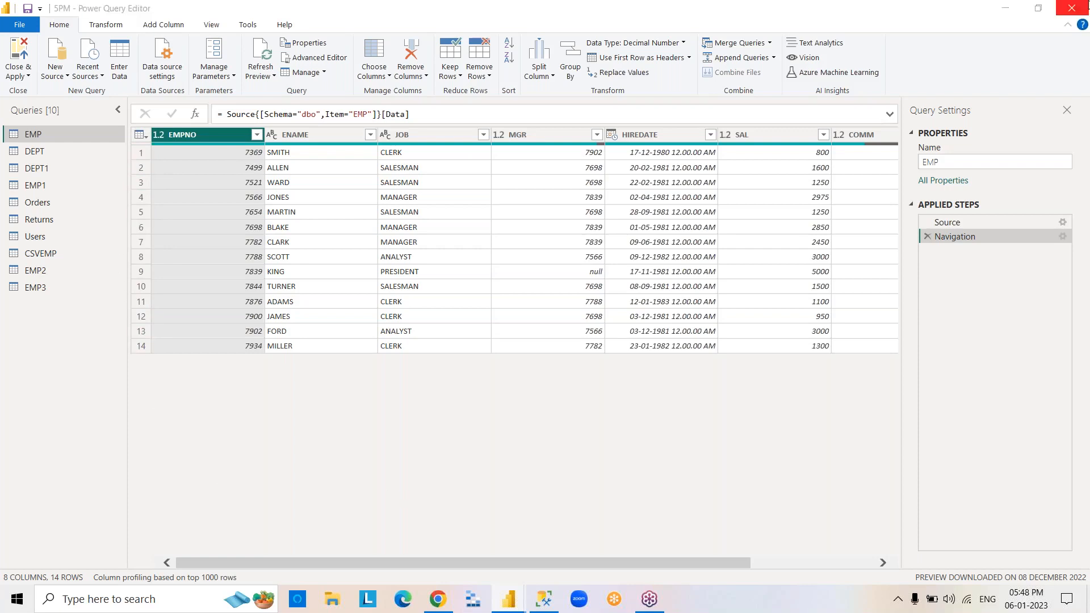
Close the query editor with its changes applied, then exit the report application.
click(1072, 8)
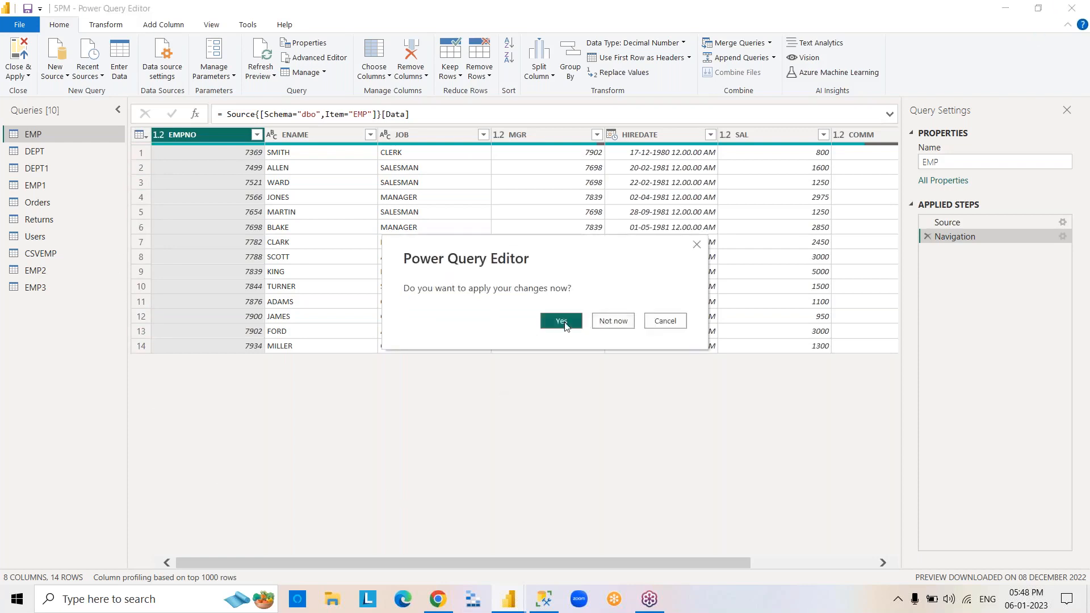
click(579, 321)
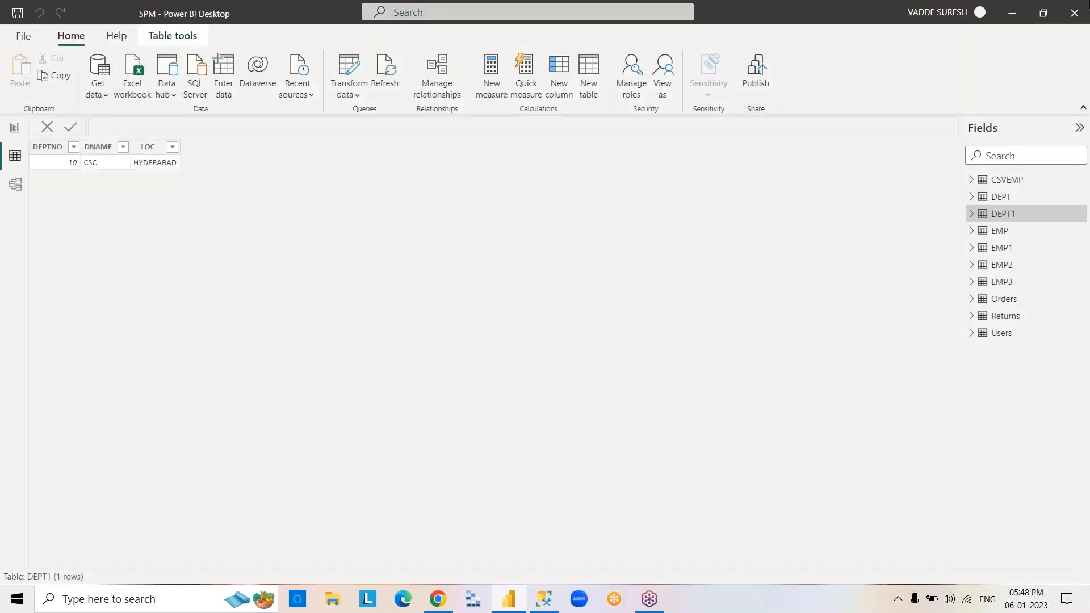
click(1074, 11)
click(551, 324)
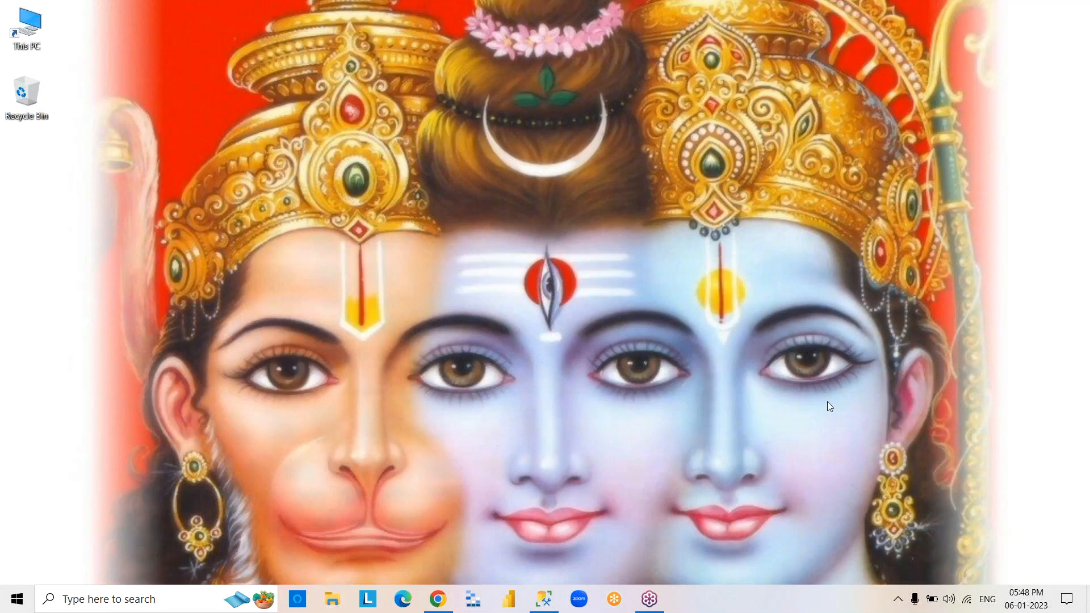
Switch to SQL Server Management Studio and close it without saving SQLQuery2.sql.
click(542, 600)
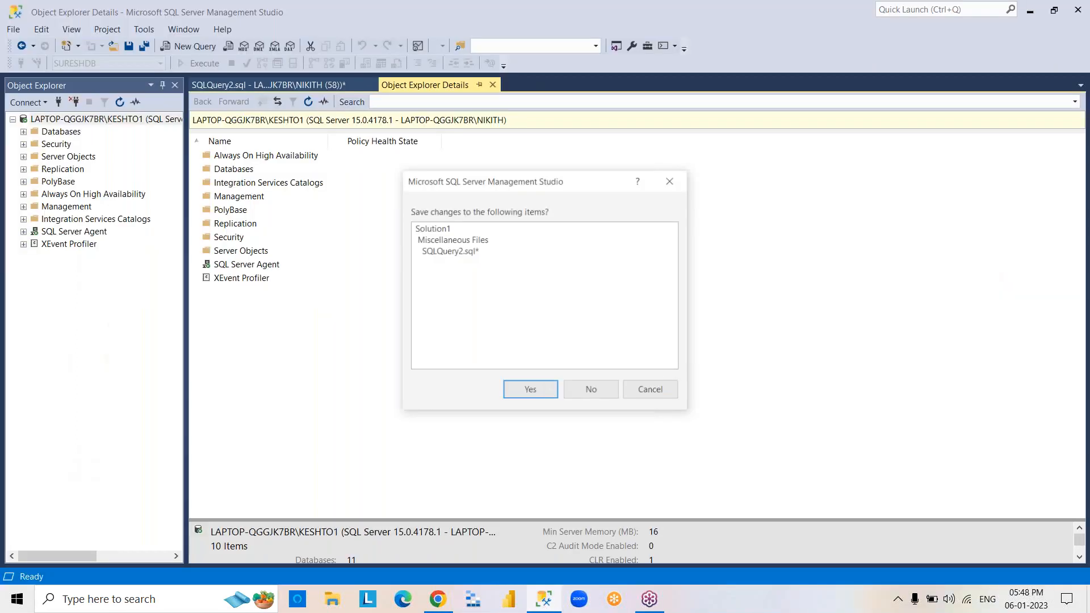
click(592, 391)
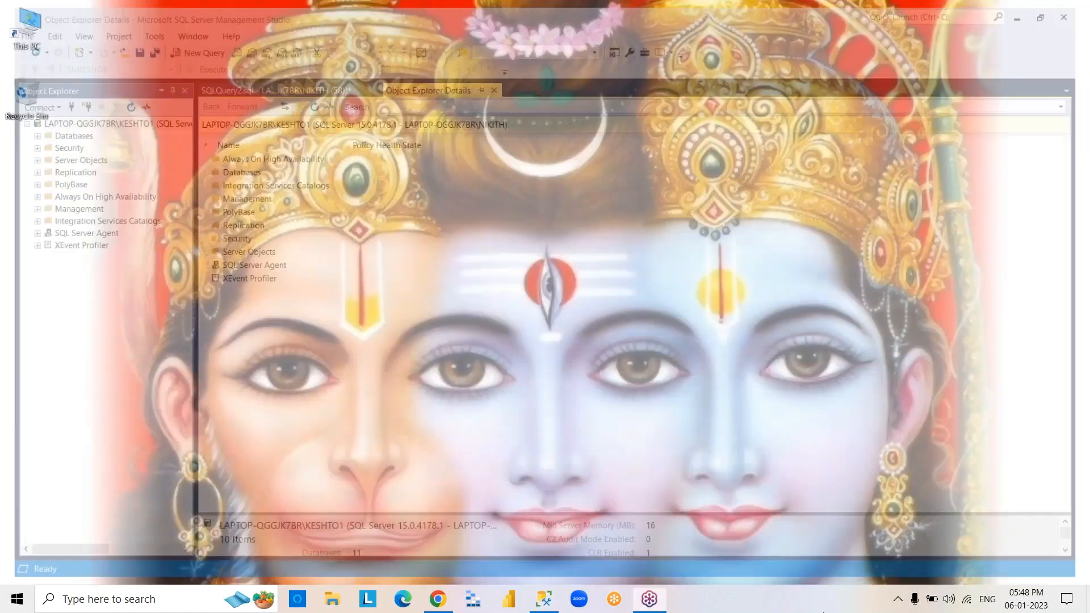